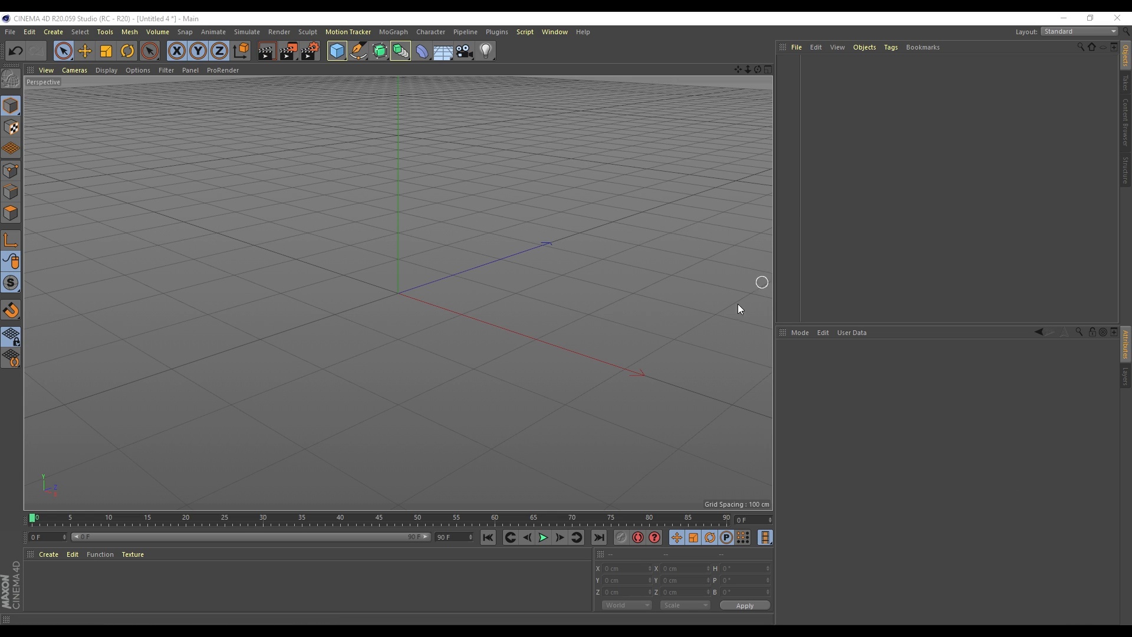
Add a 180 cm Figure mannequin from the Cube flyout and zoom the view in on it
{"action": "left_click_drag", "start_coordinate": [336, 53], "coordinate": [495, 137]}
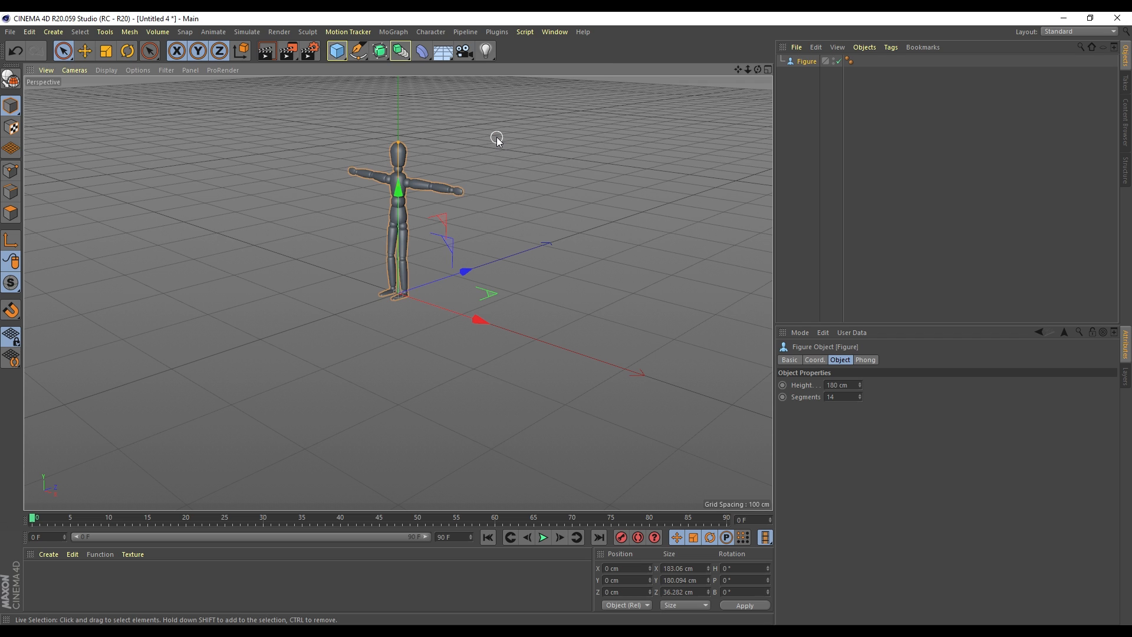
{"action": "scroll", "coordinate": [341, 151], "scroll_direction": "up", "scroll_amount": 3}
{"action": "scroll", "coordinate": [341, 150], "scroll_direction": "up", "scroll_amount": 2}
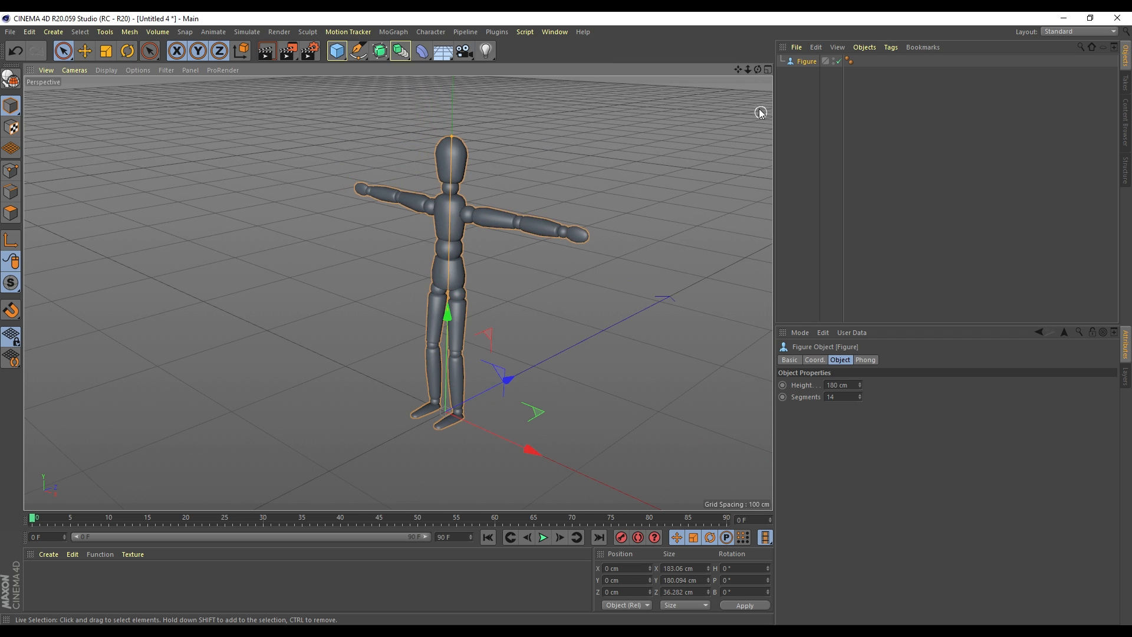
{"action": "left_click_drag", "start_coordinate": [738, 69], "coordinate": [716, 72]}
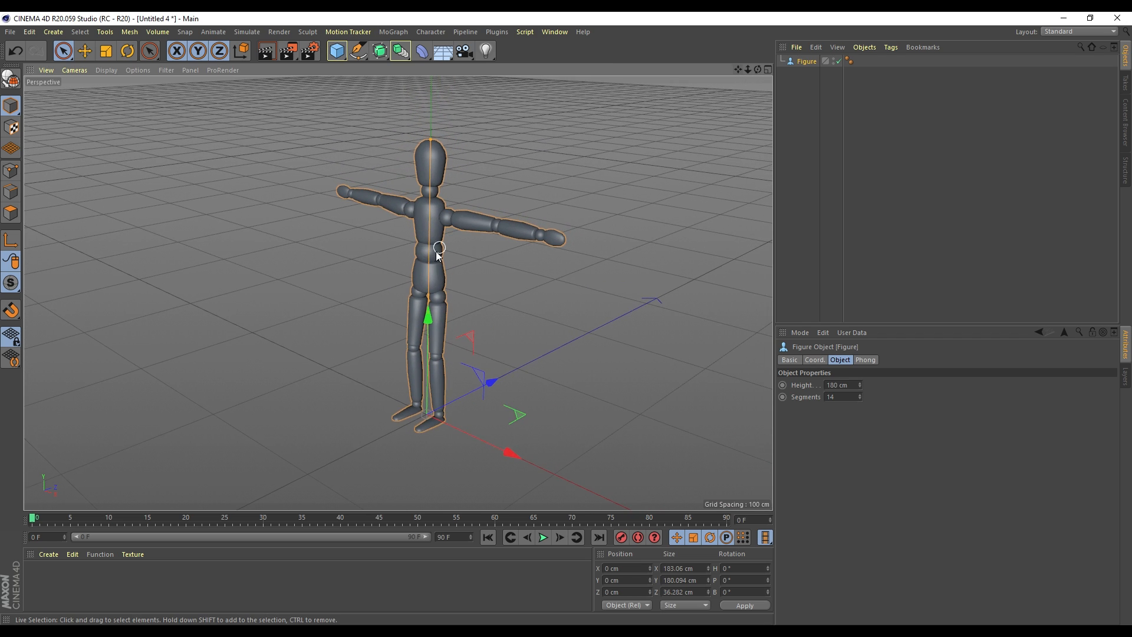
{"action": "scroll", "coordinate": [438, 253], "scroll_direction": "up", "scroll_amount": 1}
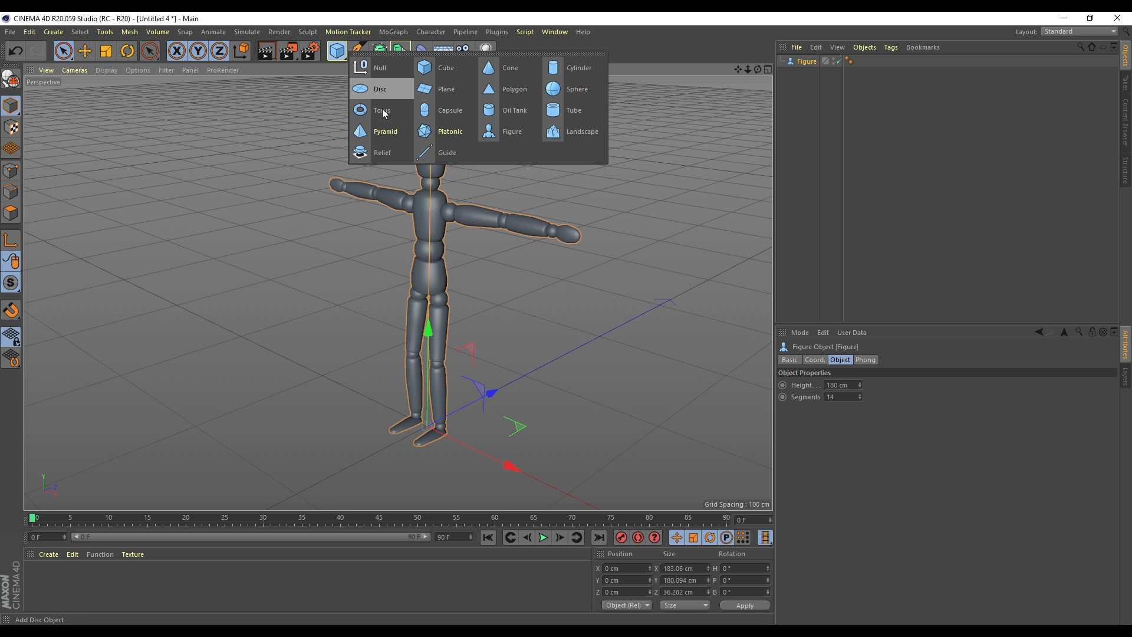
Add a 400 cm Plane primitive as the floor
{"action": "left_click", "coordinate": [339, 54]}
{"action": "left_click", "coordinate": [446, 90]}
{"action": "key", "text": "t"}
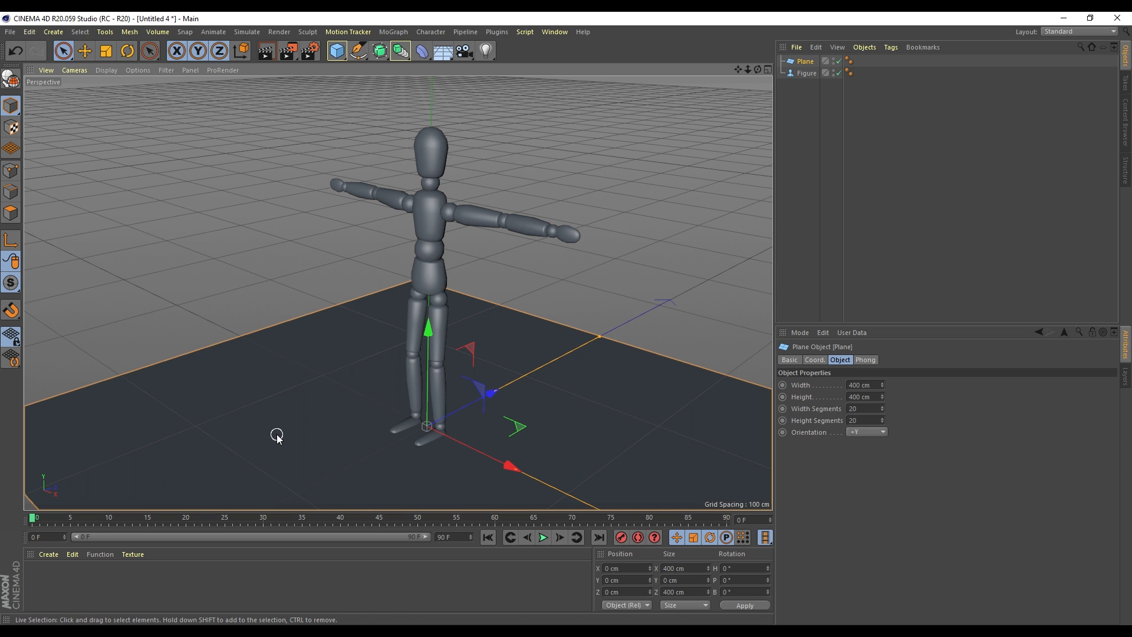
Raise the Figure to Y 31.576 cm so it stands on the plane, then dolly the view out
{"action": "left_click", "coordinate": [803, 73]}
{"action": "key", "text": "space"}
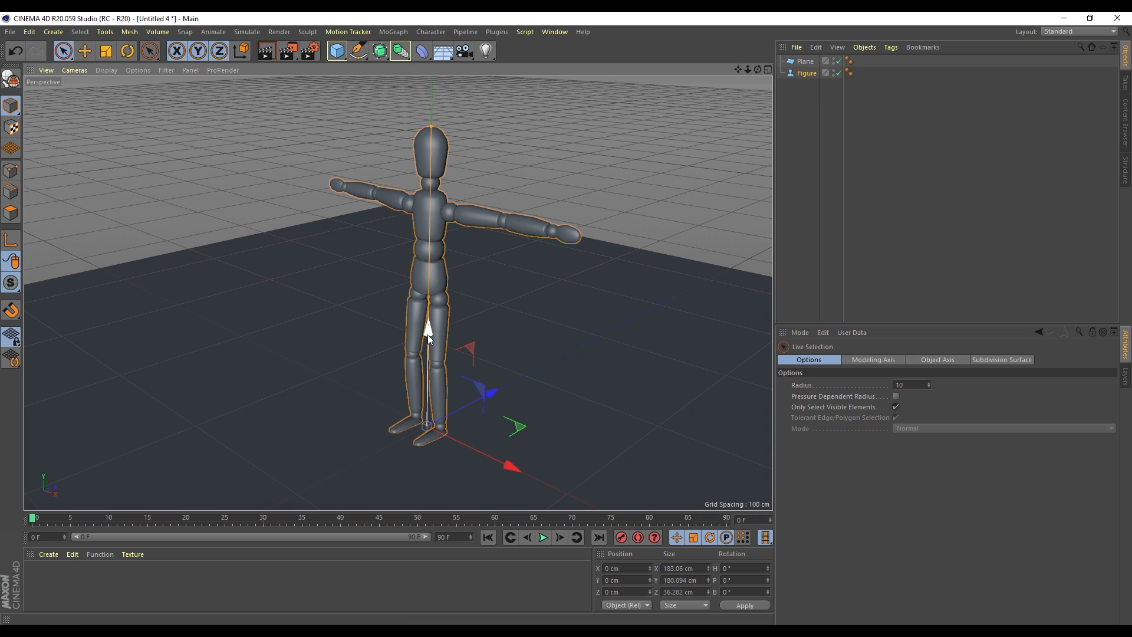
{"action": "left_click_drag", "start_coordinate": [427, 333], "coordinate": [429, 286]}
{"action": "mouse_move", "coordinate": [747, 69]}
{"action": "left_mouse_down"}
{"action": "mouse_move", "coordinate": [726, 70]}
{"action": "mouse_move", "coordinate": [738, 75]}
{"action": "left_mouse_up"}
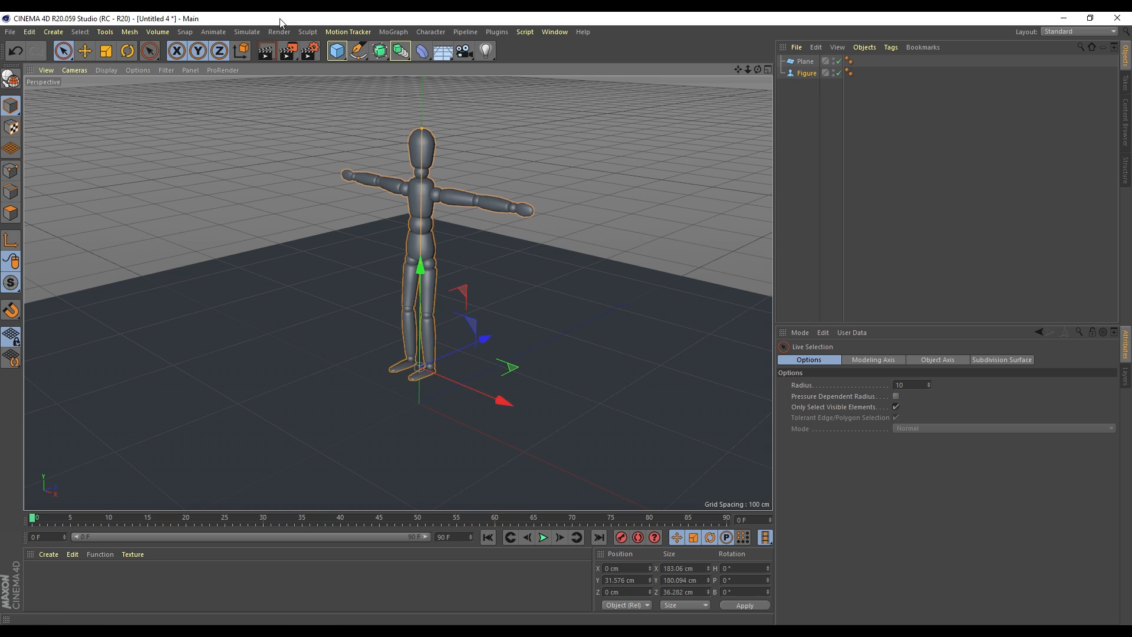
Put the Figure inside a MoGraph Voronoi Fracture, then play, pause and rewind the timeline
{"action": "left_click", "coordinate": [394, 31]}
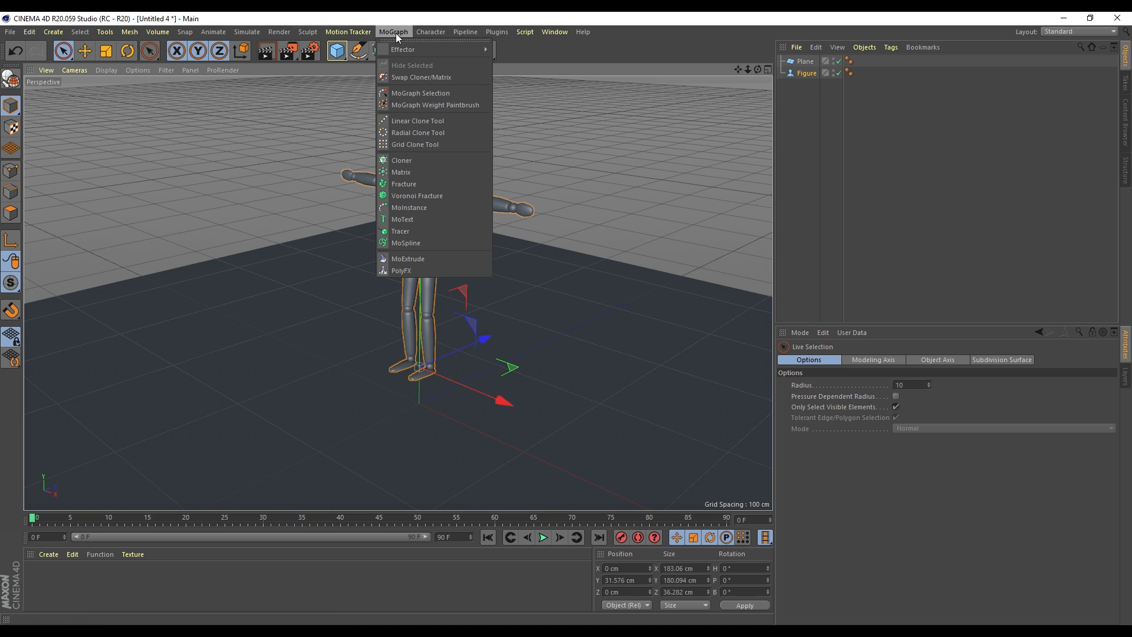
{"action": "left_click", "coordinate": [409, 198]}
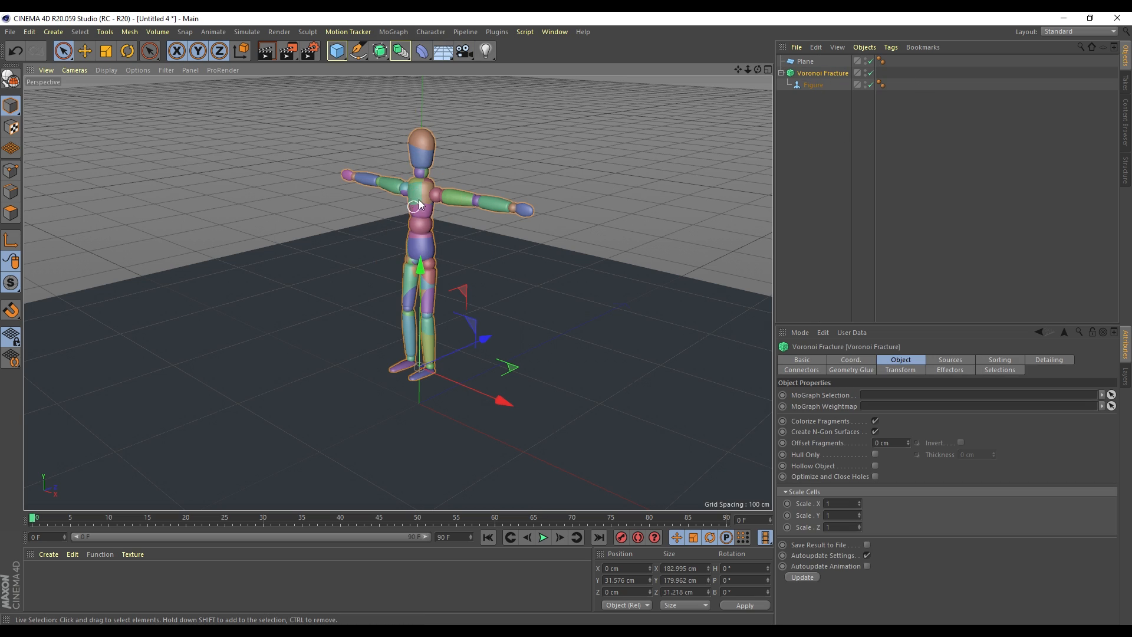
{"action": "left_click", "coordinate": [543, 537]}
{"action": "left_click", "coordinate": [543, 535]}
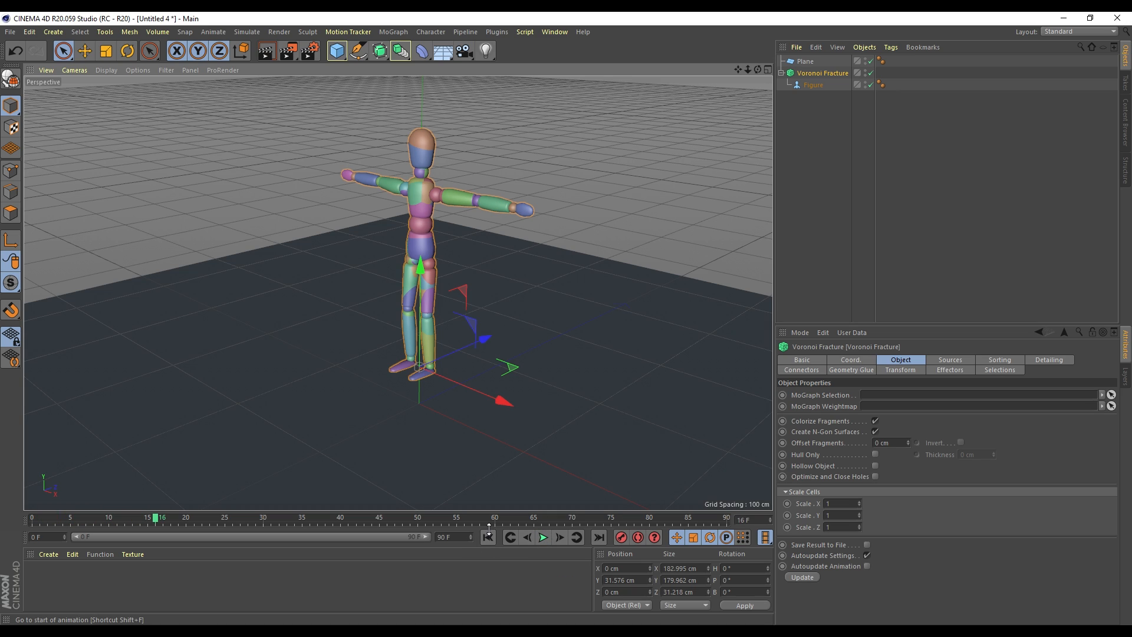
{"action": "left_click", "coordinate": [488, 537]}
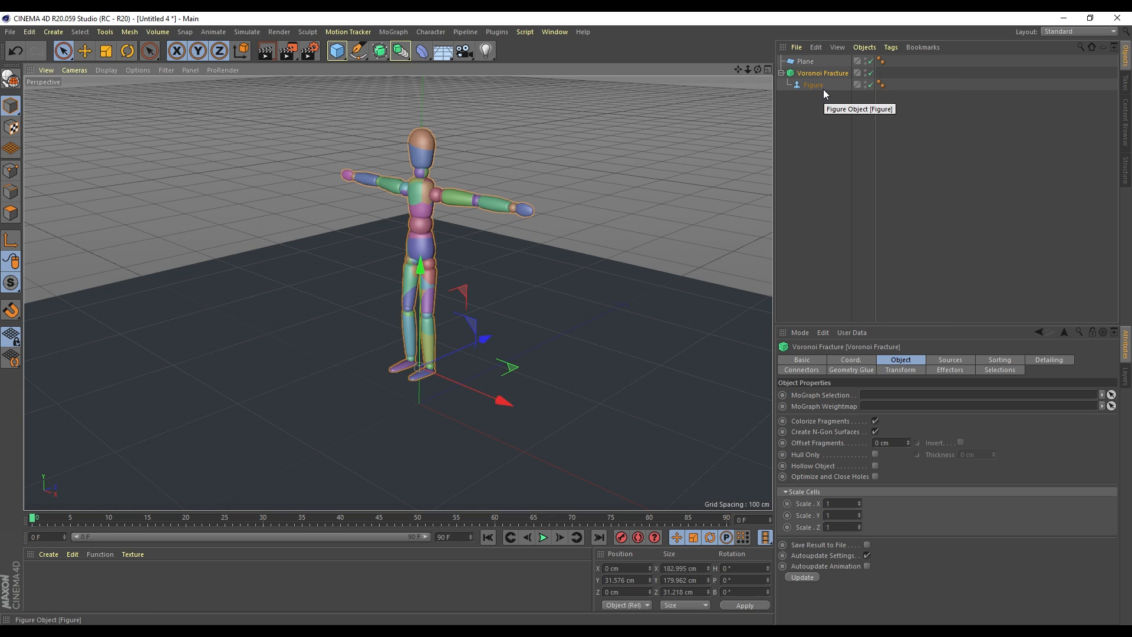
Add a Collider Body simulation tag to the Plane
{"action": "right_click", "coordinate": [804, 60]}
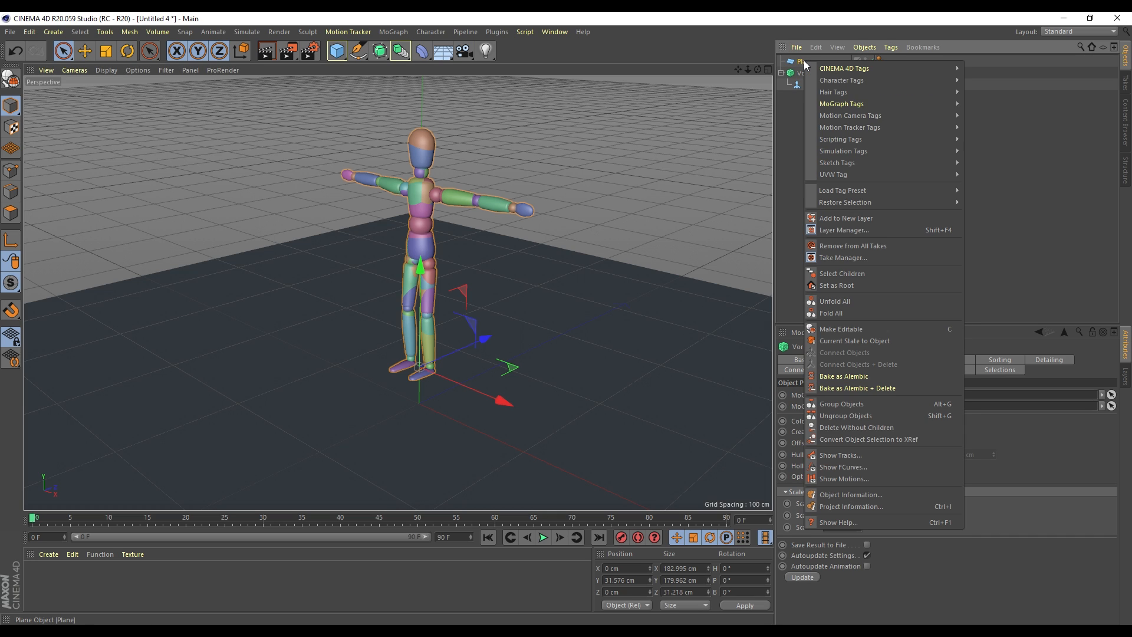
{"action": "mouse_move", "coordinate": [899, 152]}
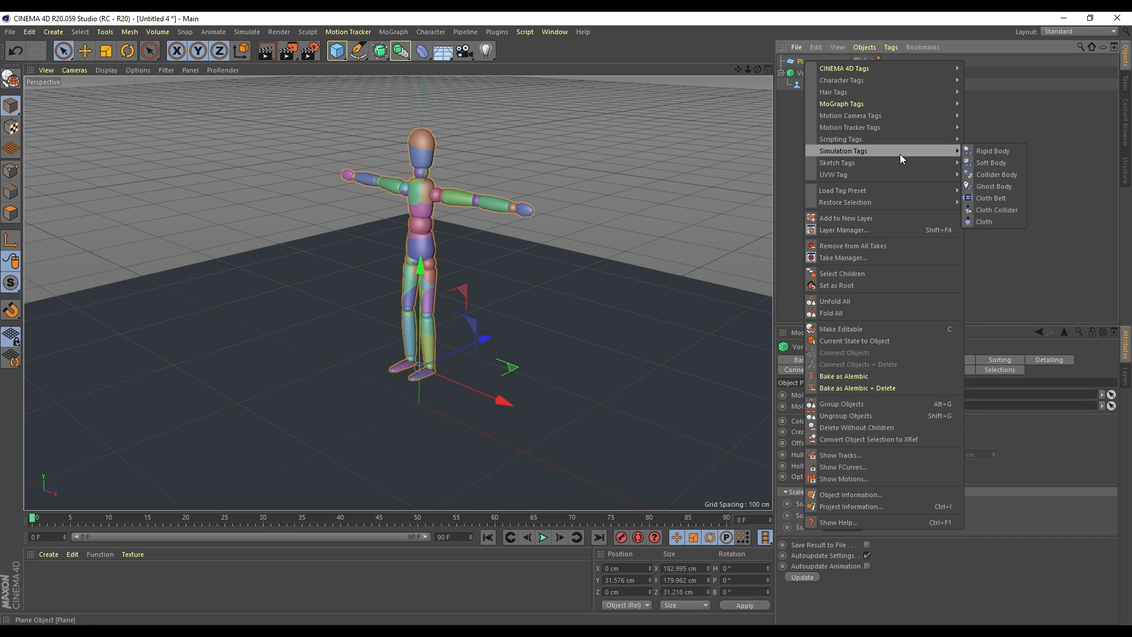
{"action": "left_click", "coordinate": [998, 177]}
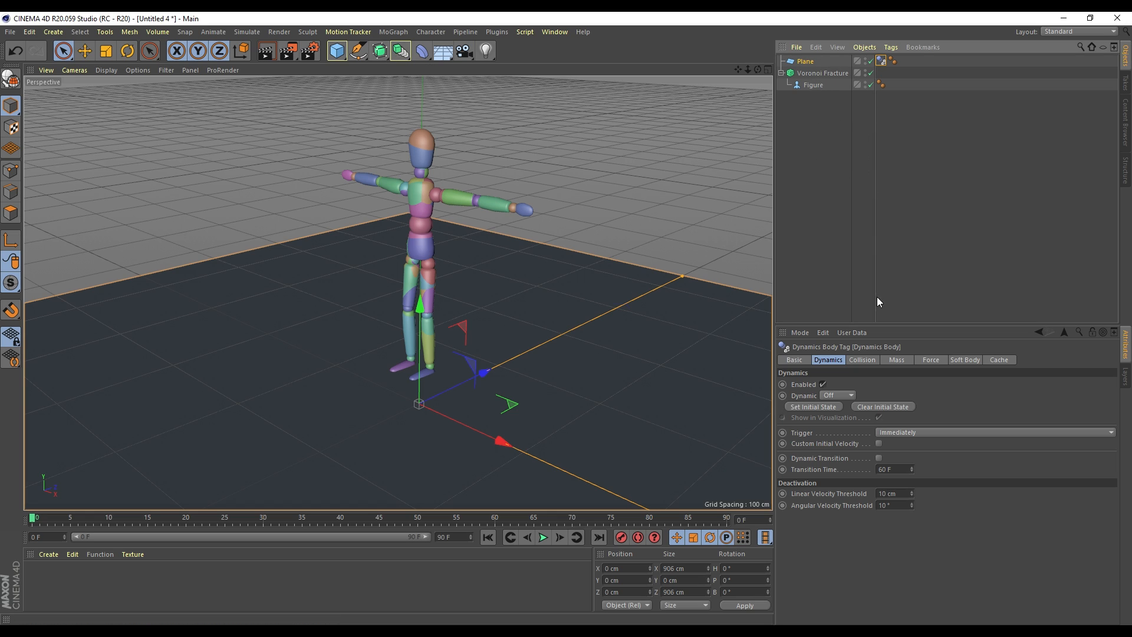
Add a Rigid Body simulation tag to the Figure
{"action": "right_click", "coordinate": [810, 83]}
{"action": "mouse_move", "coordinate": [865, 154]}
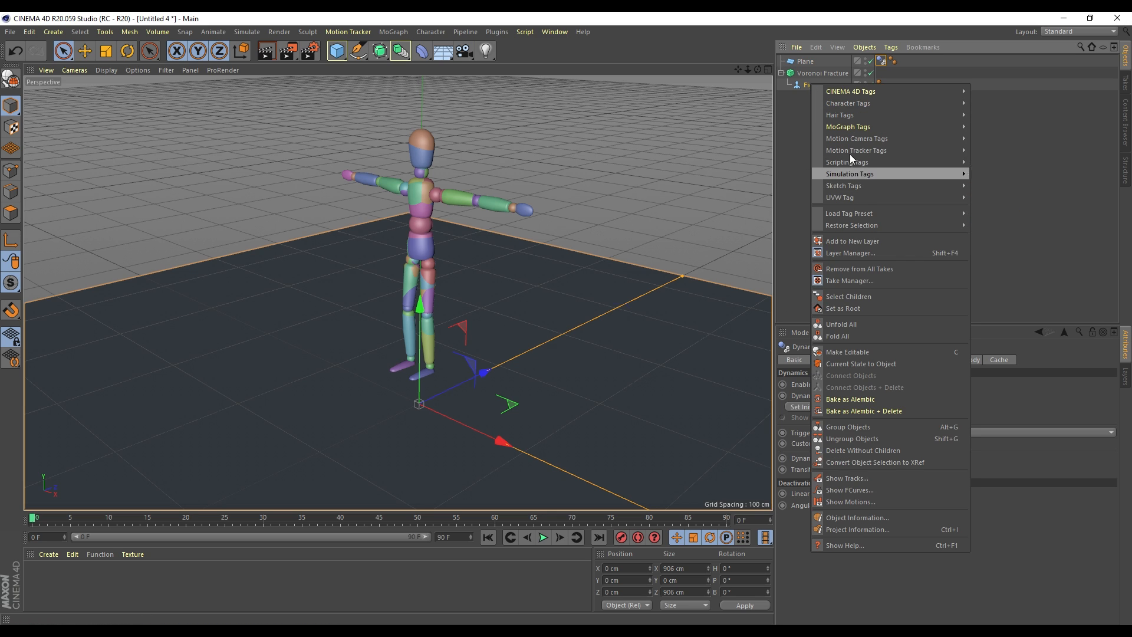
{"action": "mouse_move", "coordinate": [869, 174]}
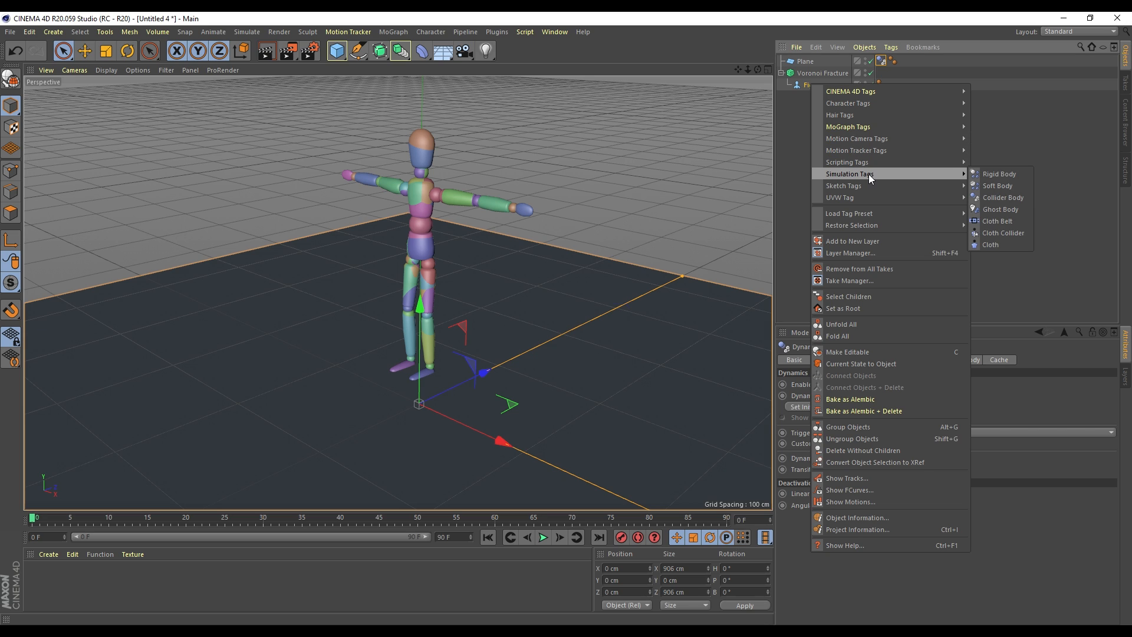
{"action": "left_click", "coordinate": [1002, 174]}
Play the simulation to watch the Figure fall, then stop and rewind to frame 0
{"action": "left_click", "coordinate": [543, 537]}
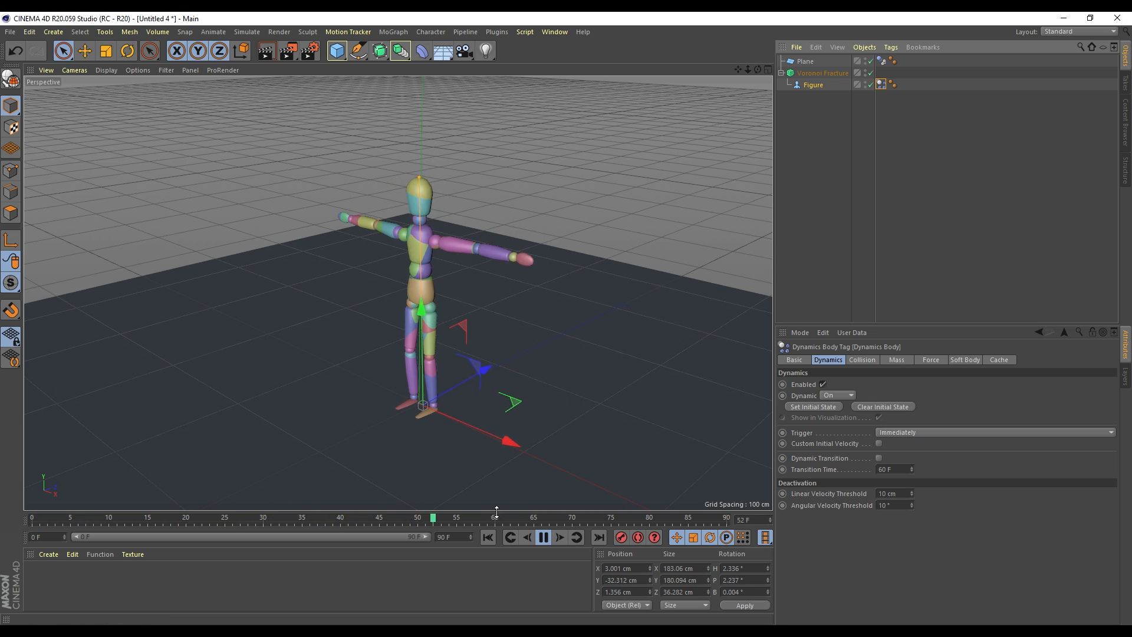
{"action": "left_click", "coordinate": [543, 537]}
{"action": "left_click", "coordinate": [487, 537]}
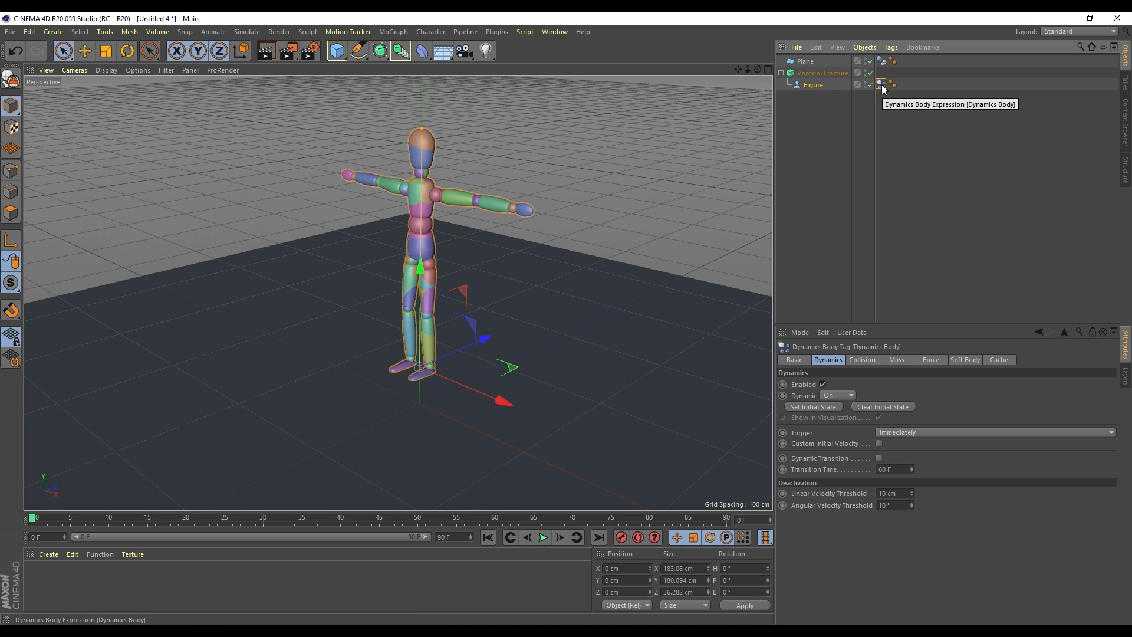
Move the Dynamics Body tag onto the Voronoi Fracture, test-play it, and show its Collision settings
{"action": "left_click_drag", "start_coordinate": [883, 88], "coordinate": [881, 72]}
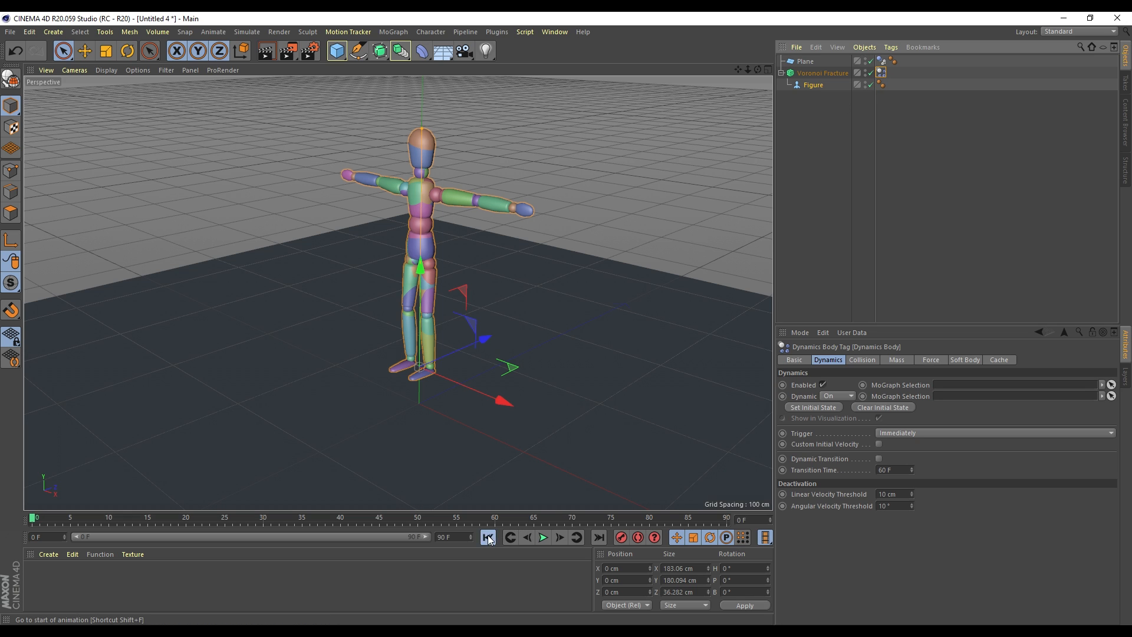
{"action": "left_click", "coordinate": [541, 538]}
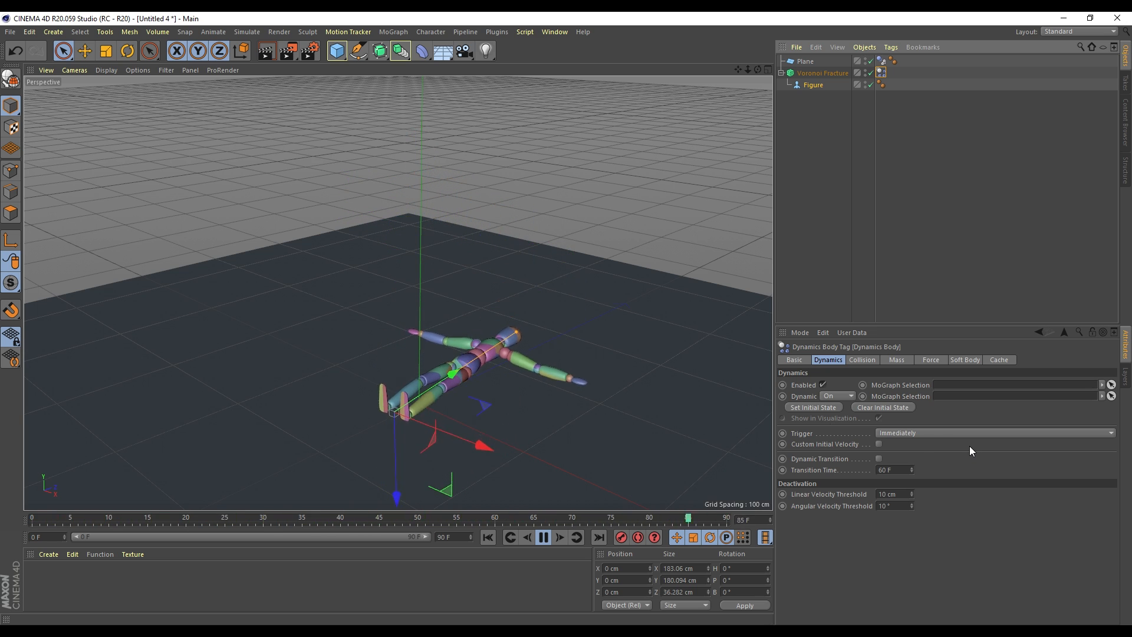
{"action": "left_click", "coordinate": [488, 537]}
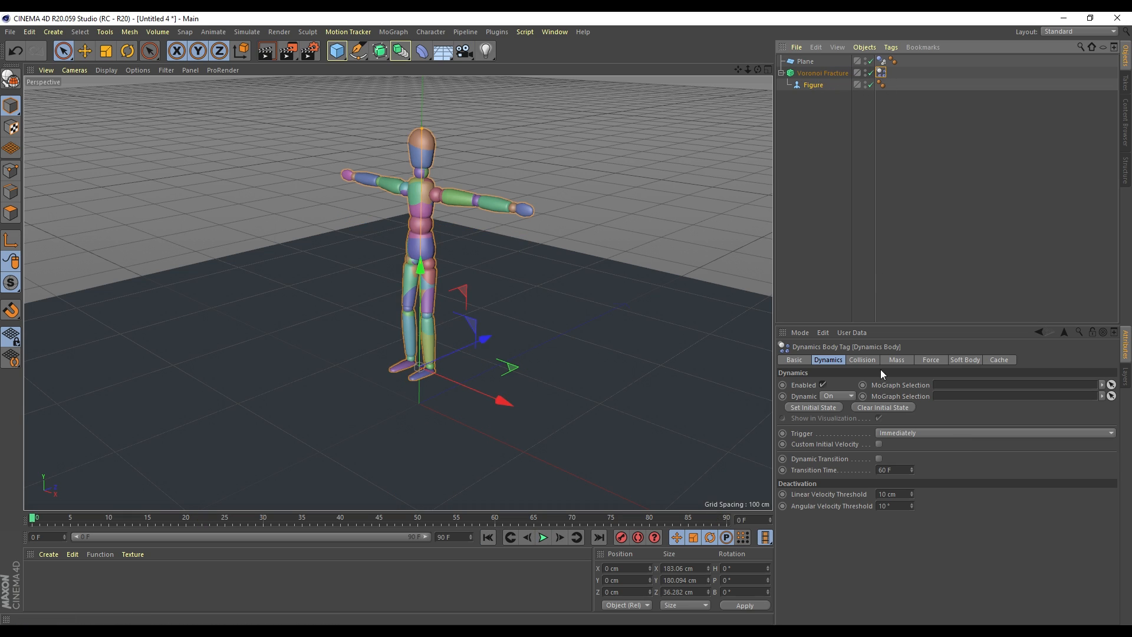
{"action": "left_click", "coordinate": [863, 361]}
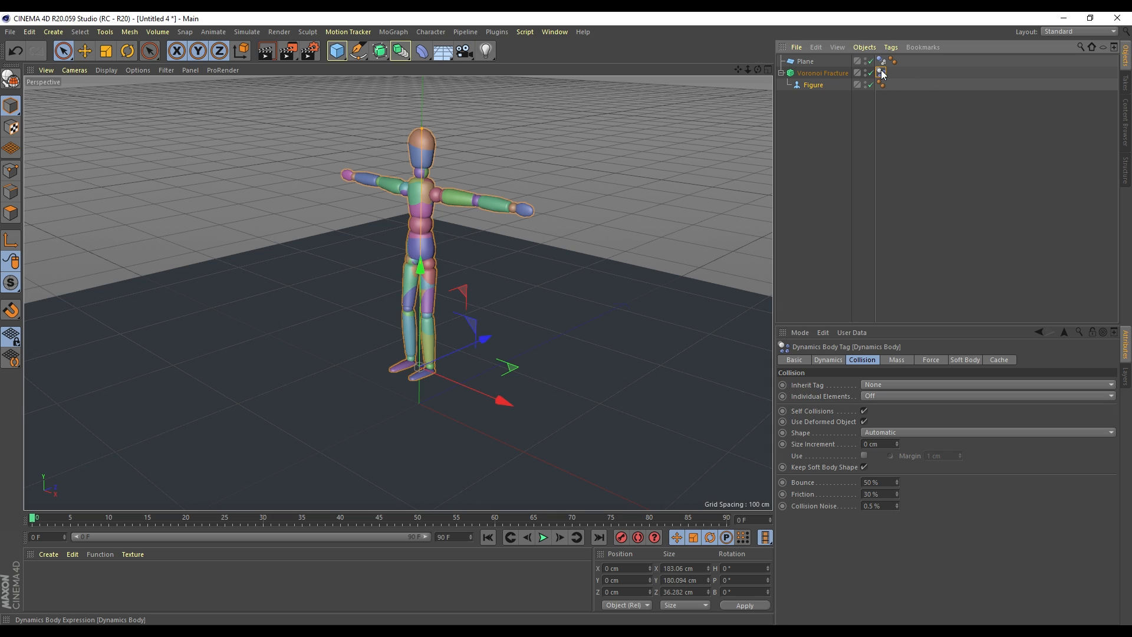
Add a Rigid Body tag to the Voronoi Fracture and preview the figure shattering, then rewind
{"action": "right_click", "coordinate": [819, 71]}
{"action": "mouse_move", "coordinate": [912, 161]}
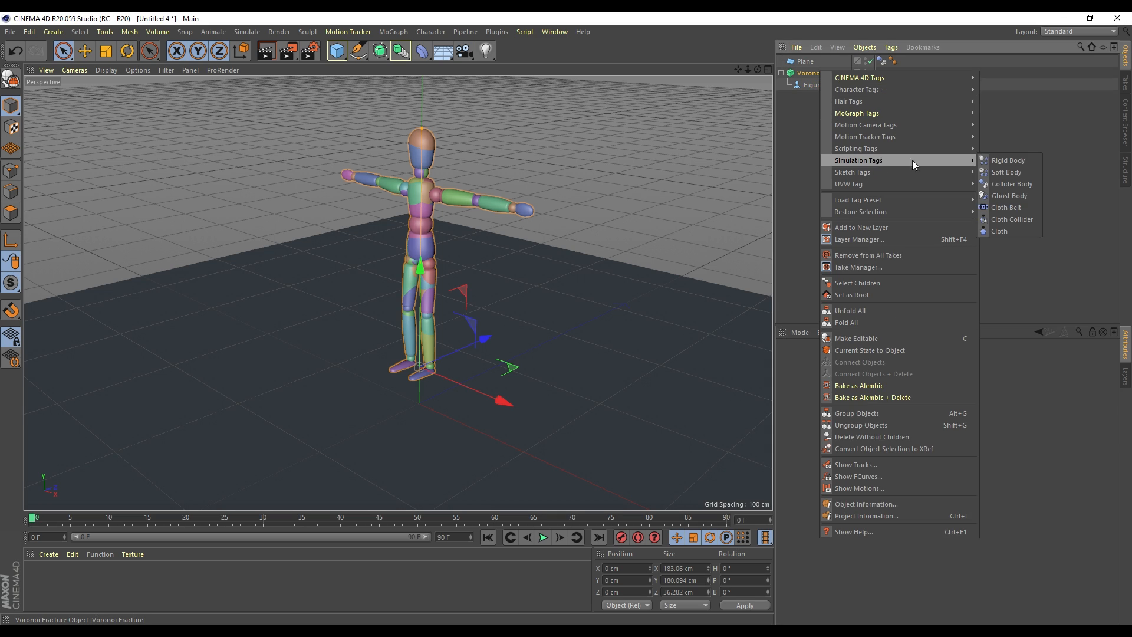
{"action": "left_click", "coordinate": [1003, 164]}
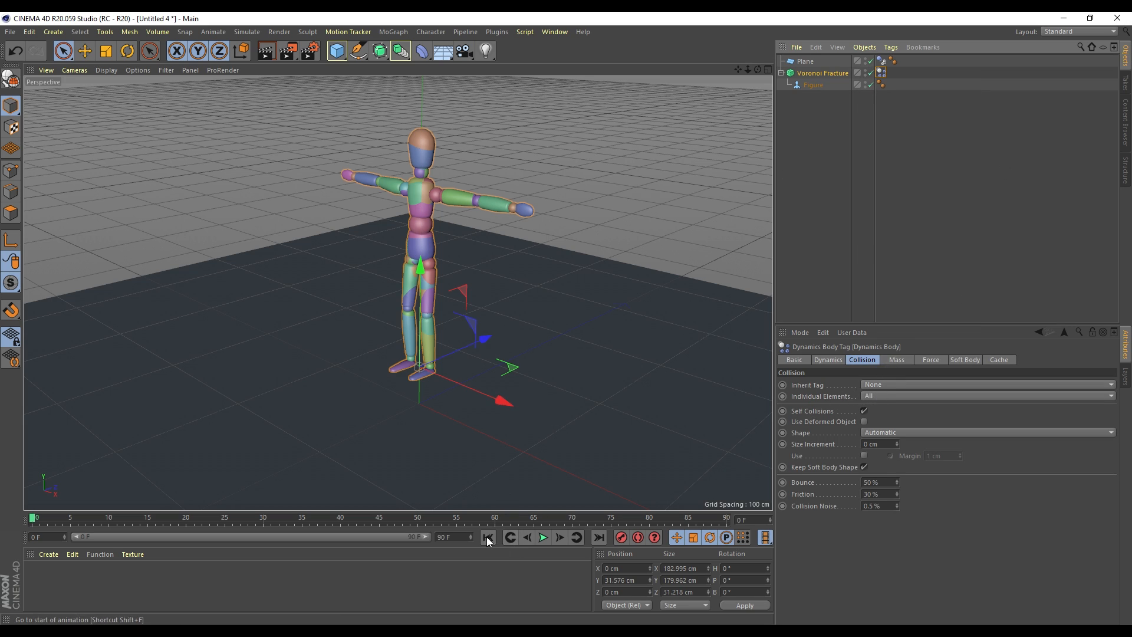
{"action": "left_click", "coordinate": [544, 537]}
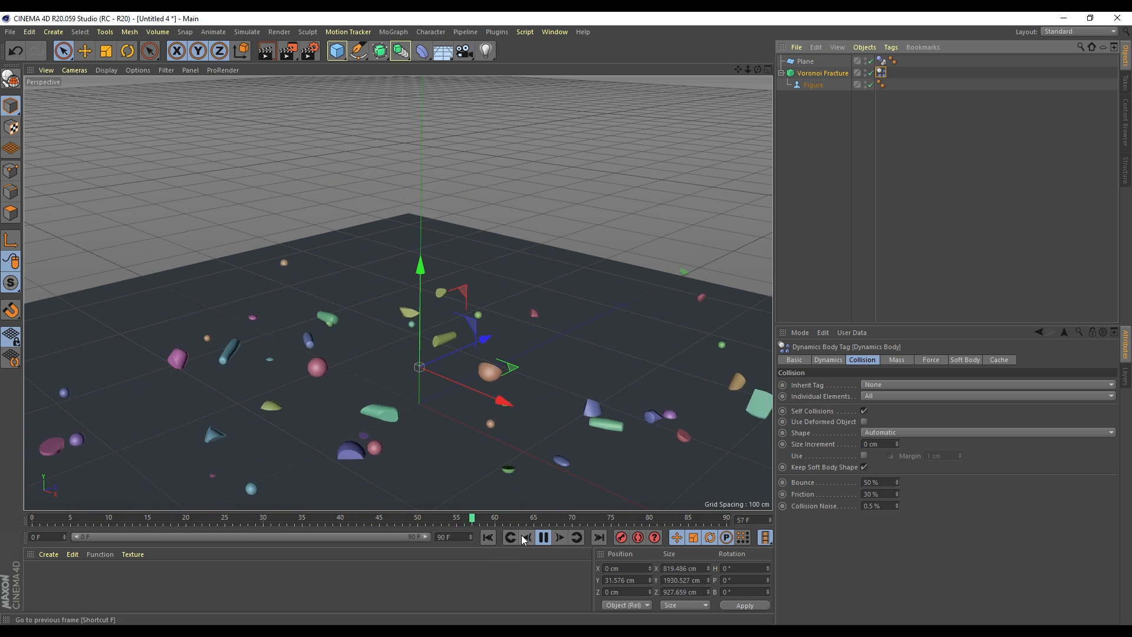
{"action": "left_click", "coordinate": [543, 537]}
{"action": "left_click", "coordinate": [487, 537]}
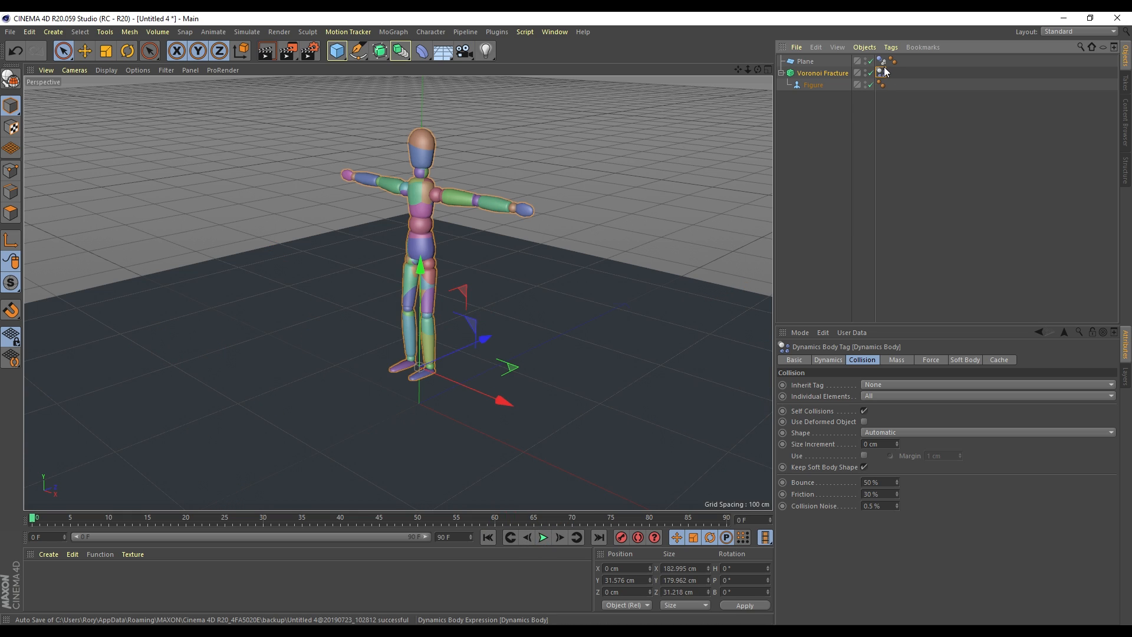
Set Friction to 110 % on the fragments' and the plane's dynamics tags, then replay the simulation
{"action": "left_click", "coordinate": [876, 494]}
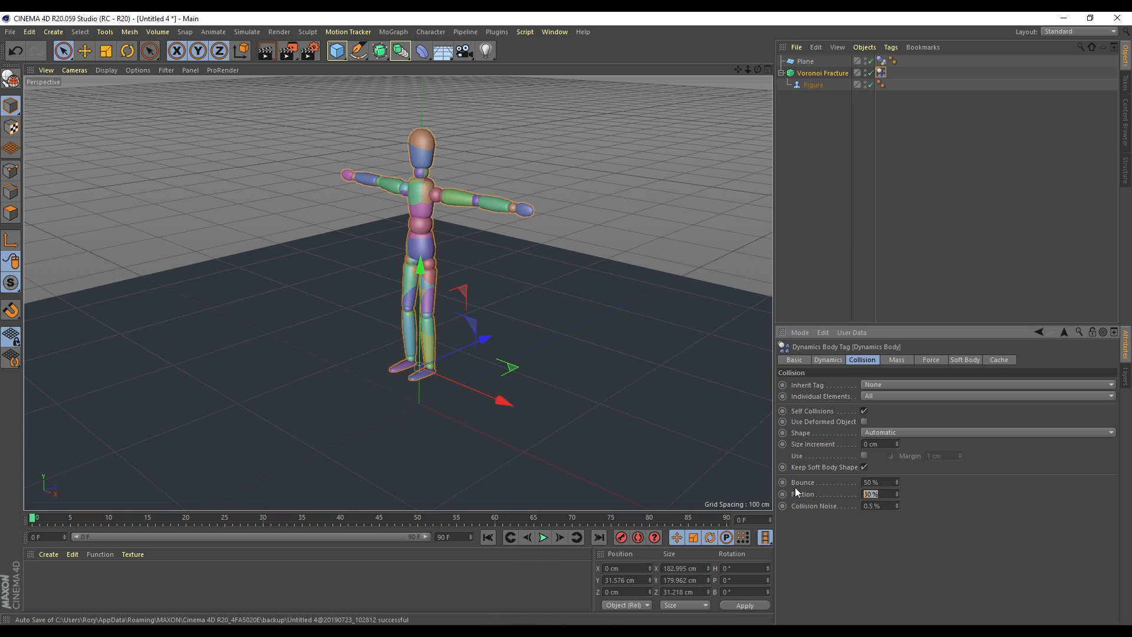
{"action": "type", "text": "110"}
{"action": "key", "text": "Return"}
{"action": "left_click", "coordinate": [881, 61]}
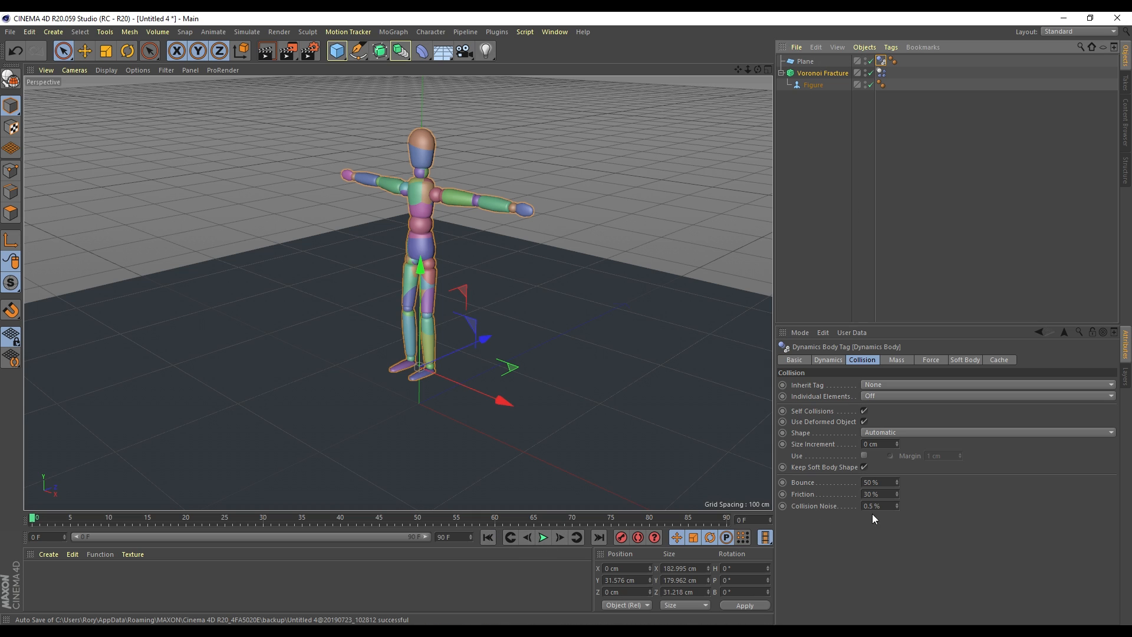
{"action": "left_click", "coordinate": [875, 494]}
{"action": "type", "text": "110"}
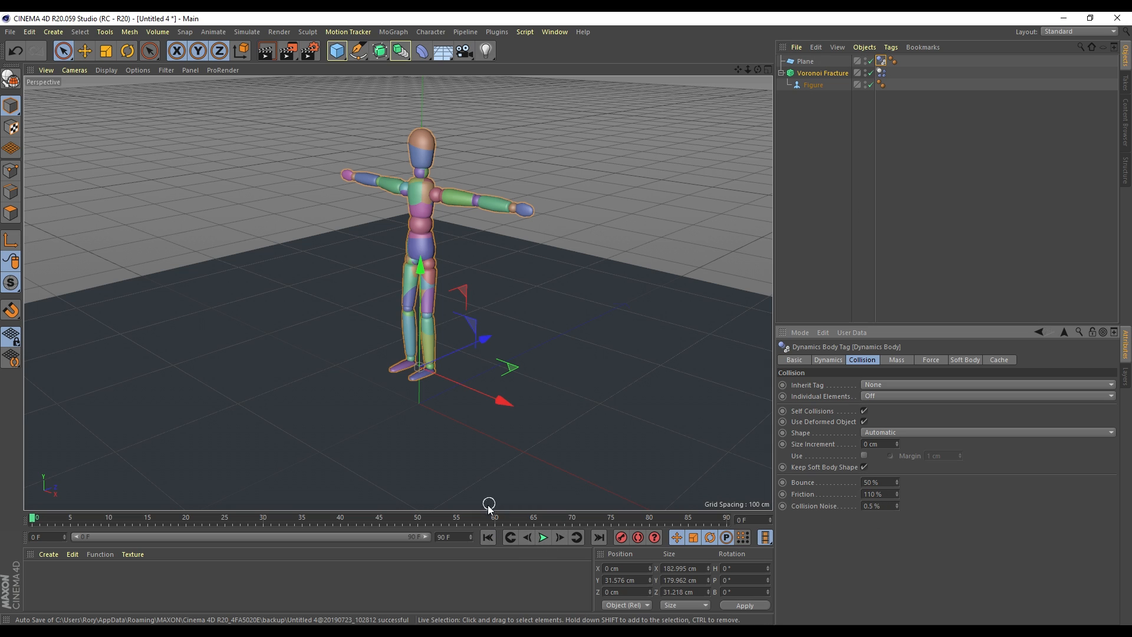
{"action": "left_click", "coordinate": [543, 537]}
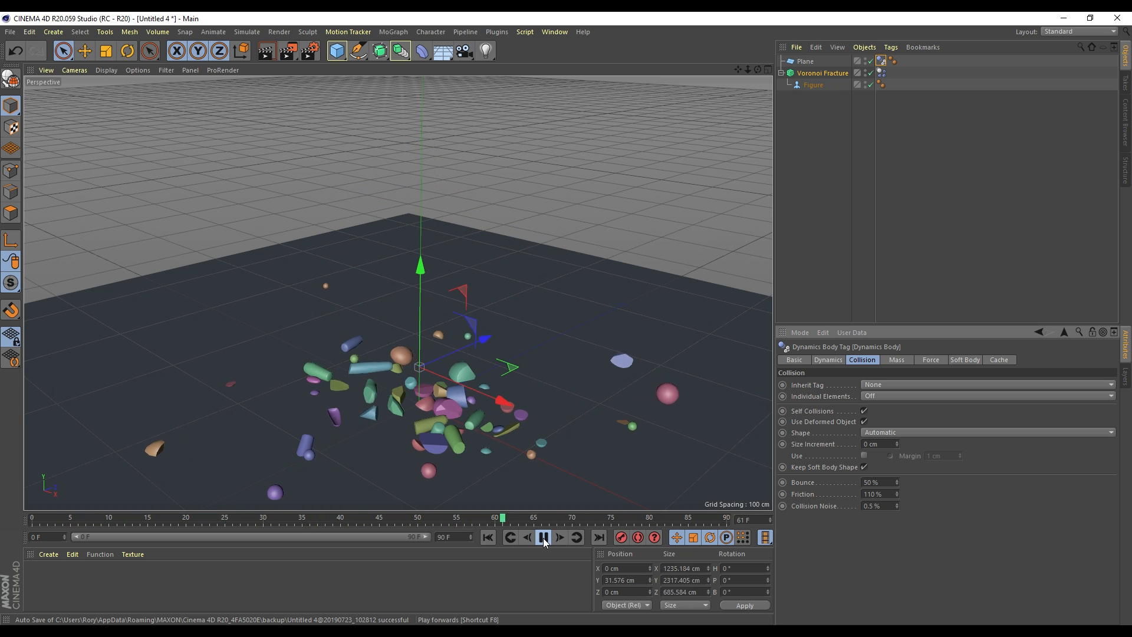
{"action": "left_click", "coordinate": [544, 537]}
{"action": "left_click", "coordinate": [488, 536]}
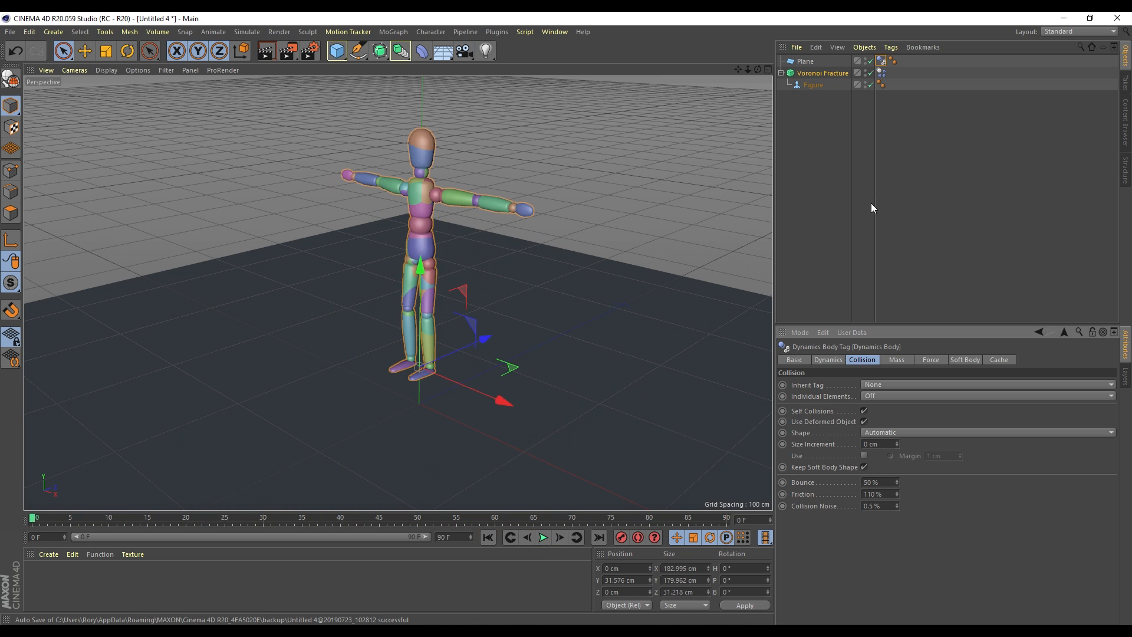
Select the Voronoi Fracture and preview the shattering again, rewinding to frame 0
{"action": "left_click", "coordinate": [821, 72]}
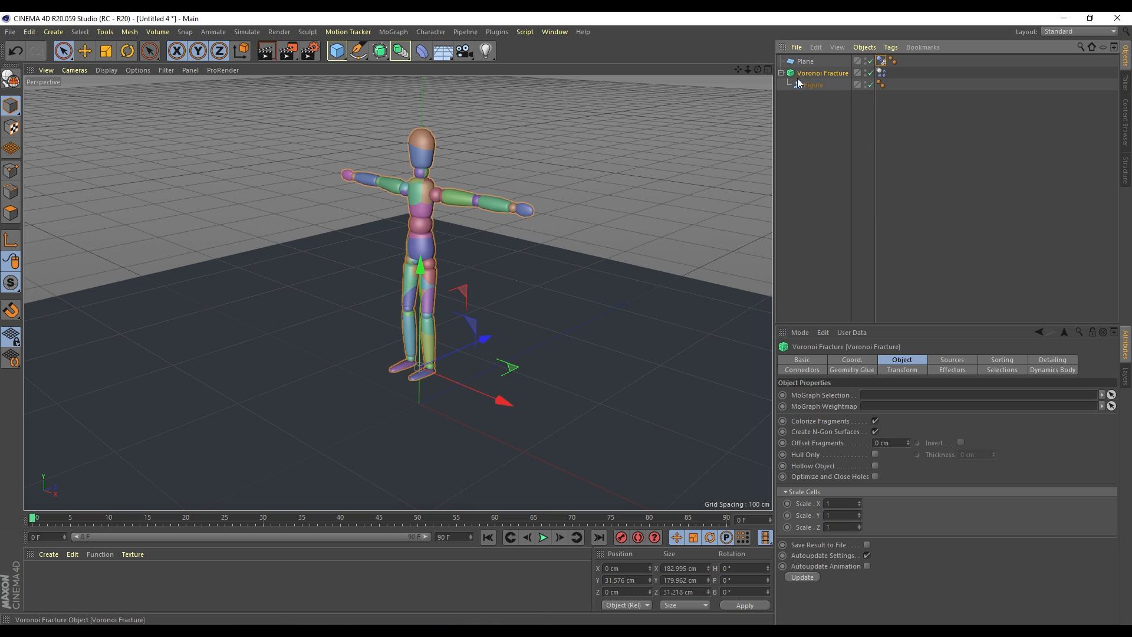
{"action": "left_click", "coordinate": [543, 537]}
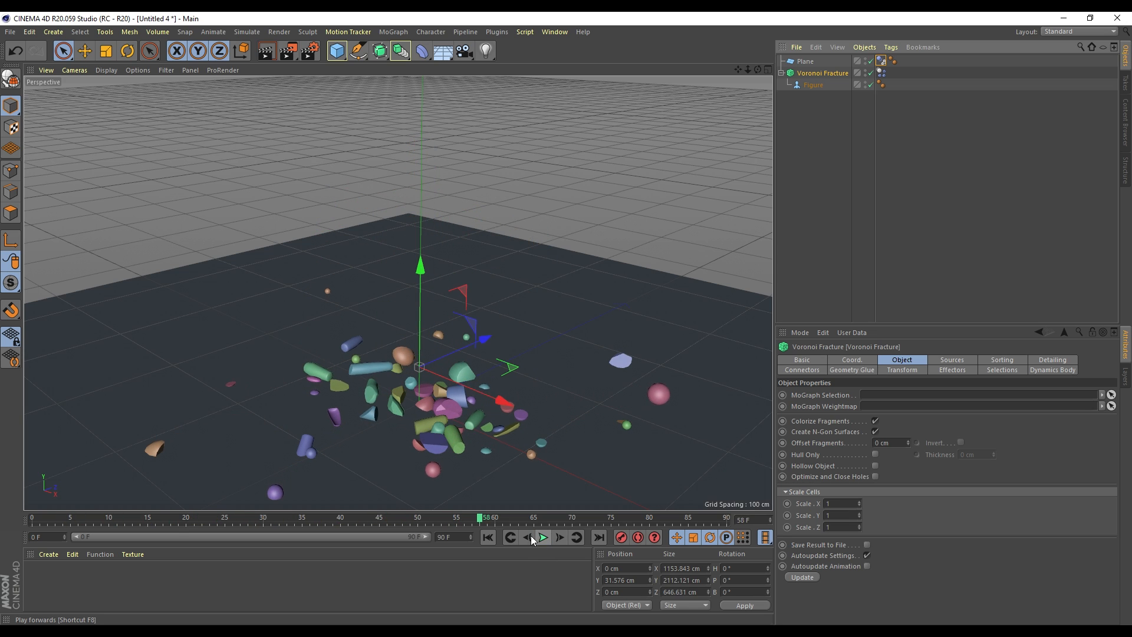
{"action": "left_click", "coordinate": [543, 536]}
{"action": "left_click", "coordinate": [488, 537]}
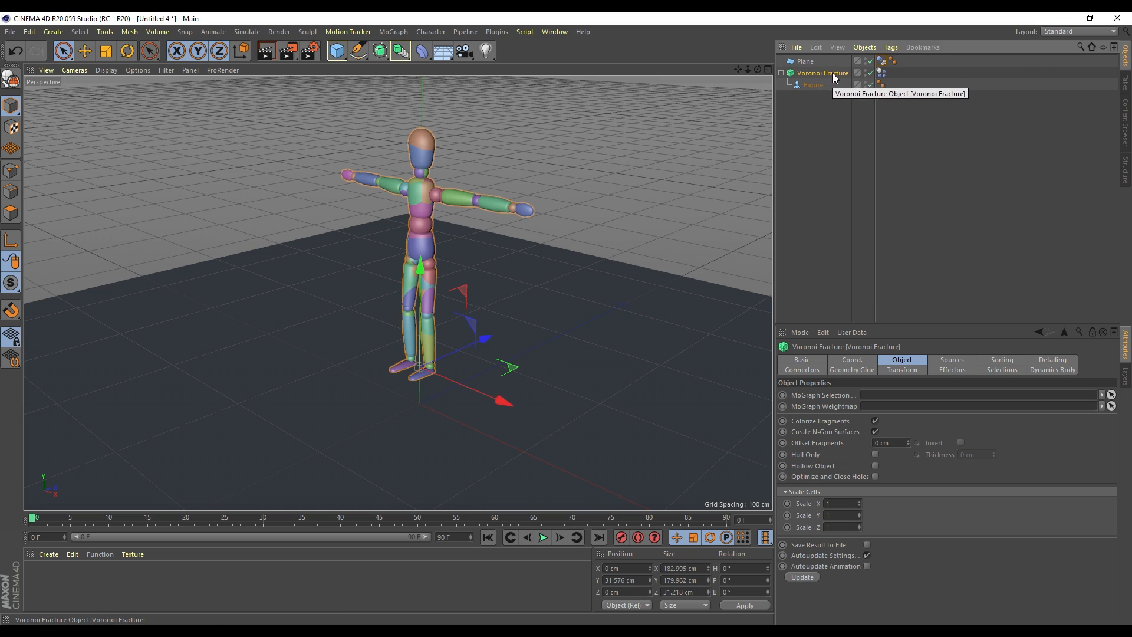
Lower the Point Amount of the Point Generator - Distribution source so fragments become fewer and larger
{"action": "left_click", "coordinate": [949, 361]}
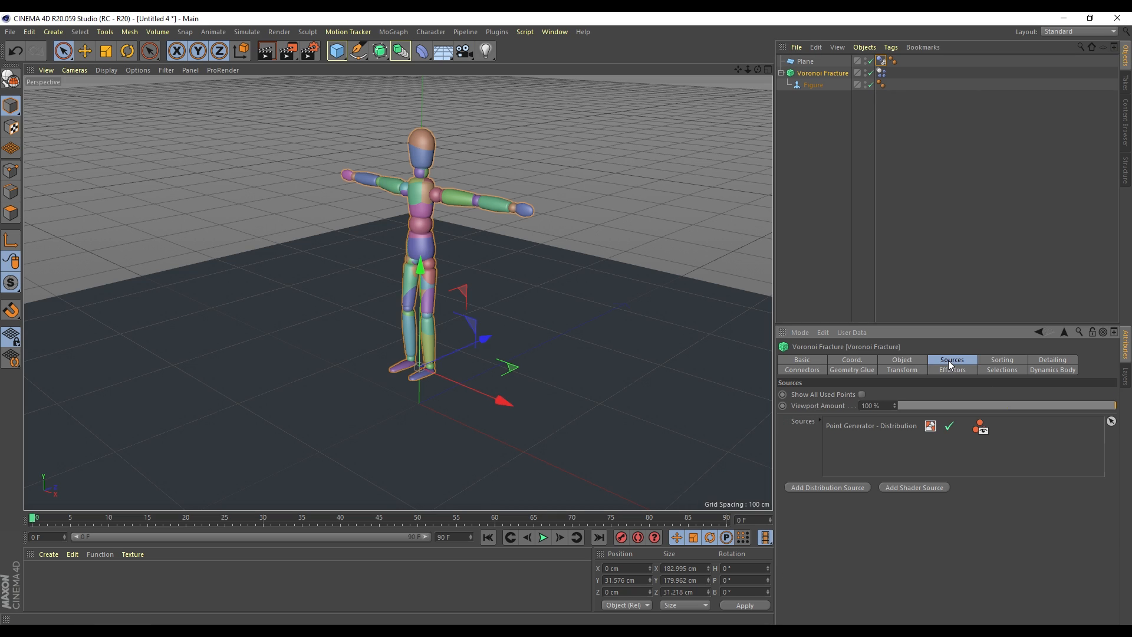
{"action": "left_click", "coordinate": [872, 426]}
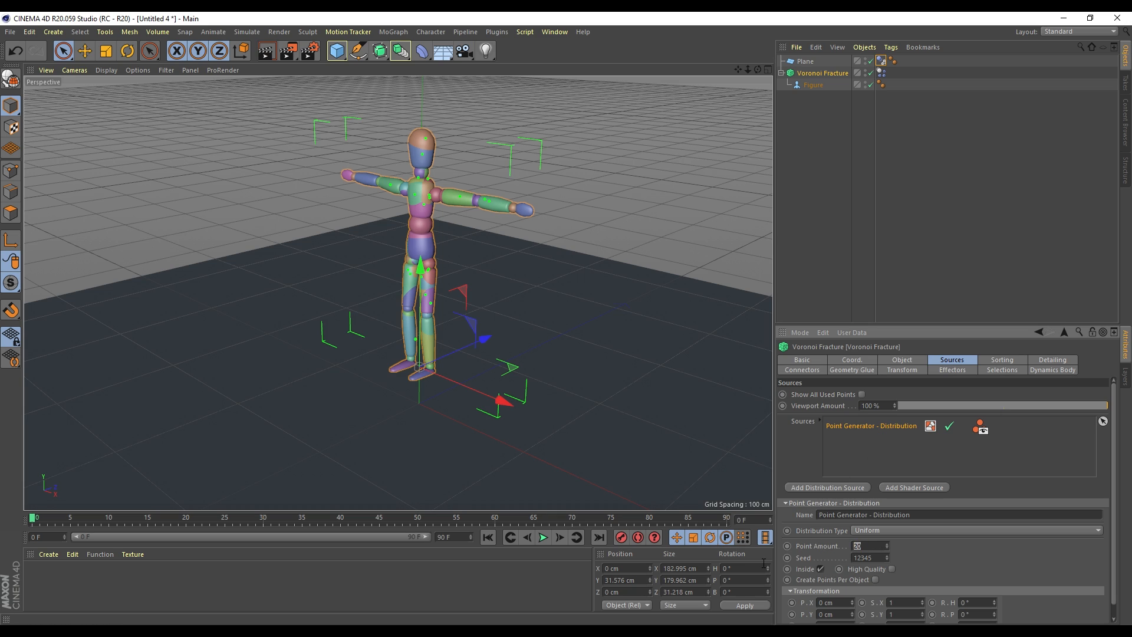
{"action": "left_click", "coordinate": [957, 448]}
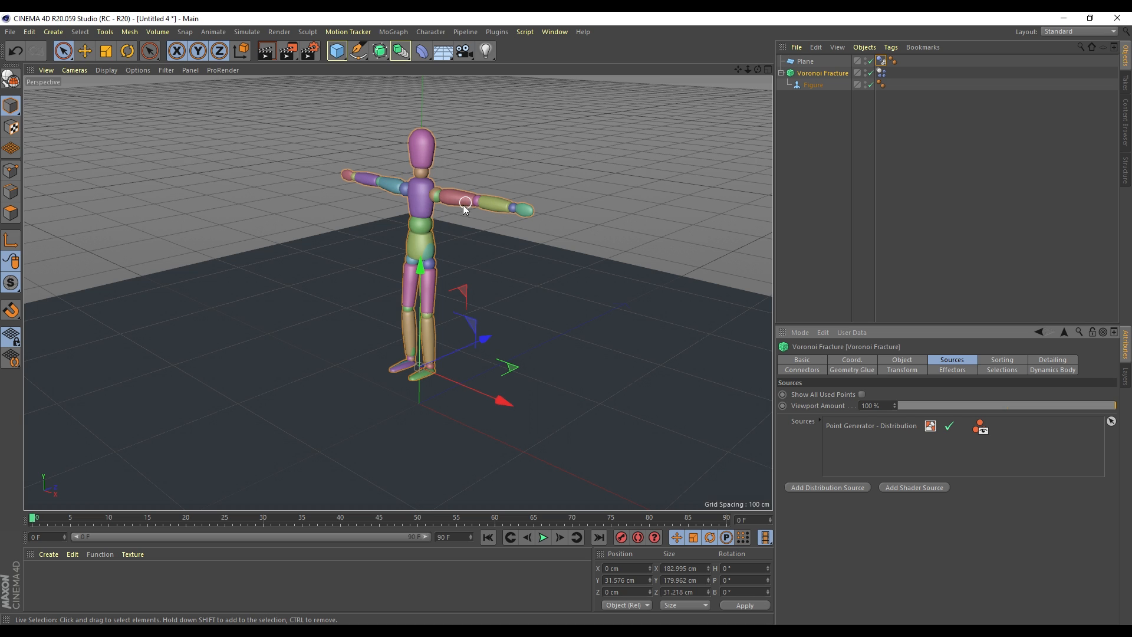
{"action": "scroll", "coordinate": [394, 241], "scroll_direction": "up", "scroll_amount": 5}
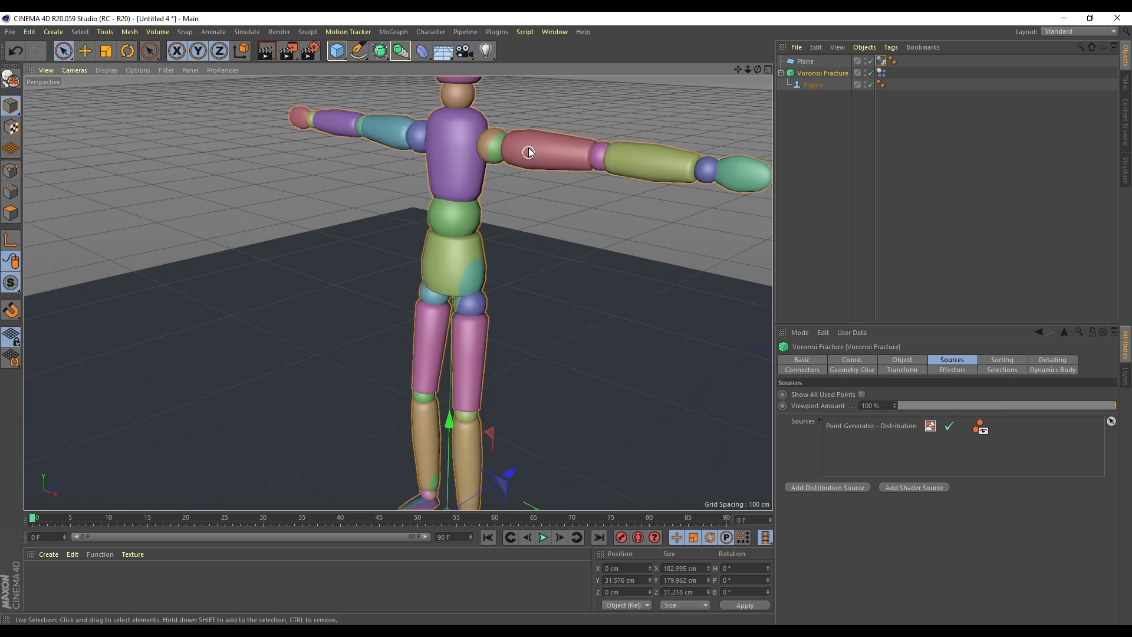
{"action": "scroll", "coordinate": [529, 153], "scroll_direction": "down", "scroll_amount": 5}
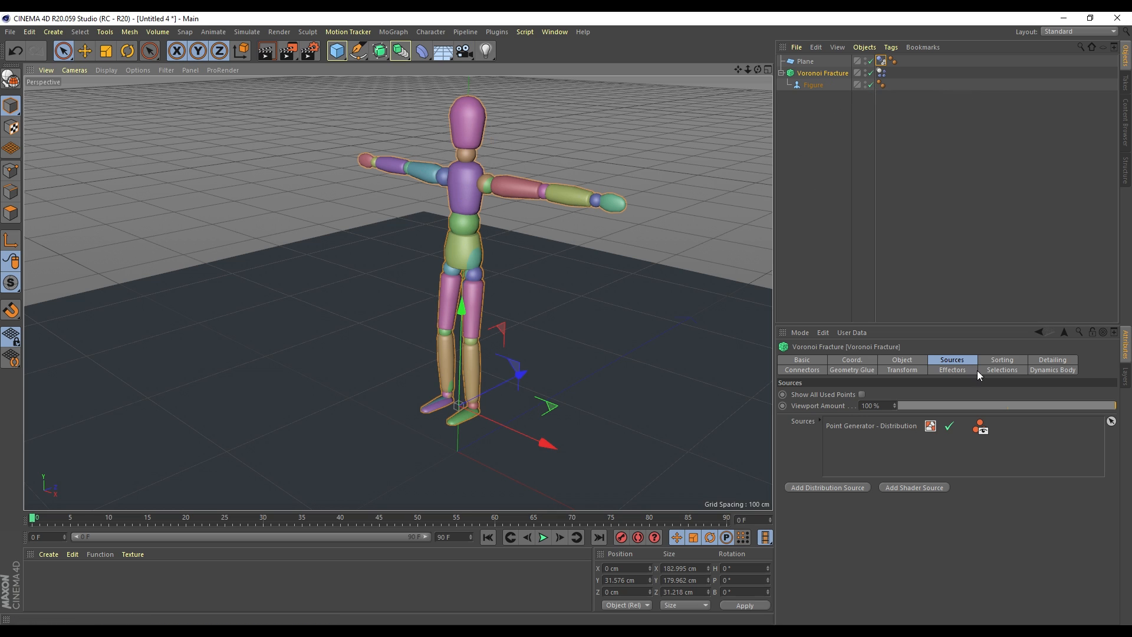
Create a Fixed Connector from the Voronoi Fracture's Connectors tab and test-play the simulation
{"action": "left_click", "coordinate": [811, 370]}
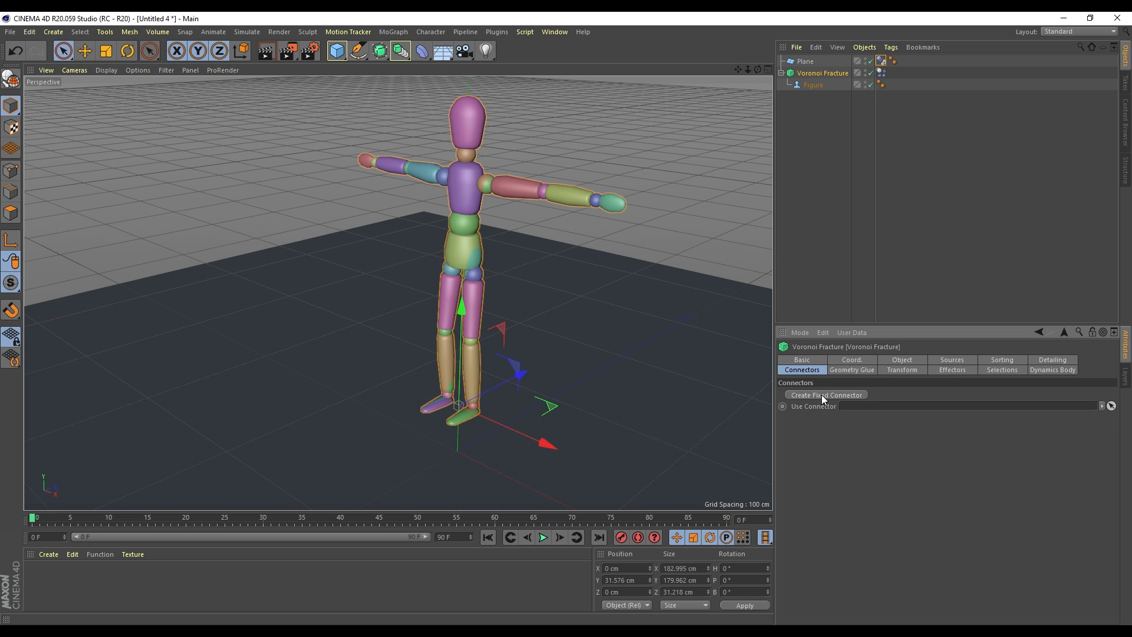
{"action": "left_click", "coordinate": [822, 395]}
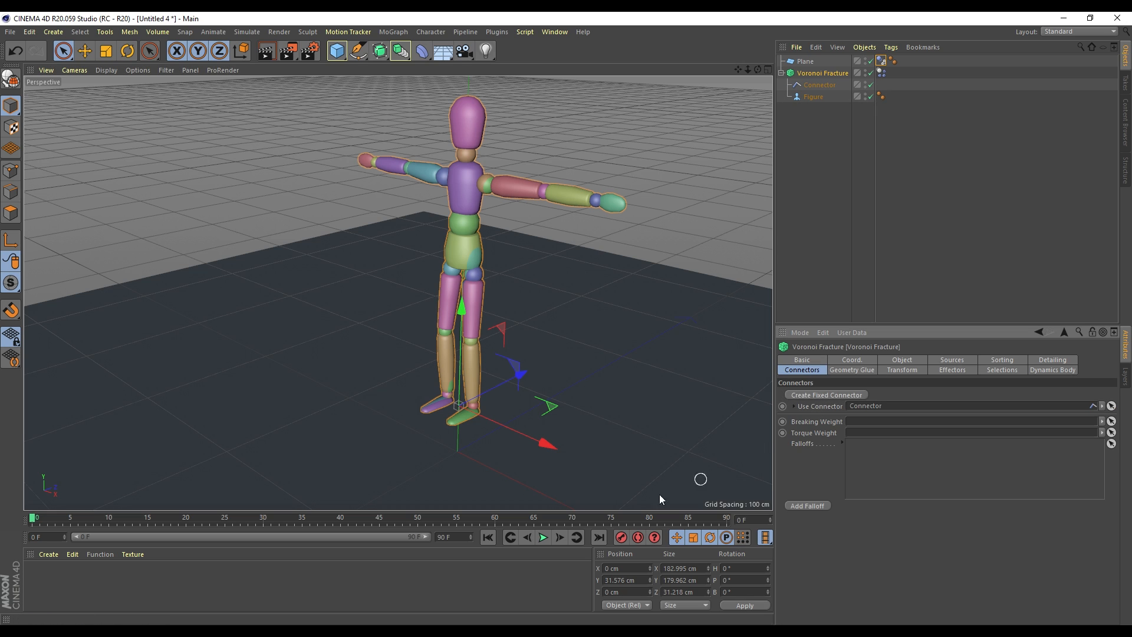
{"action": "left_click", "coordinate": [542, 537]}
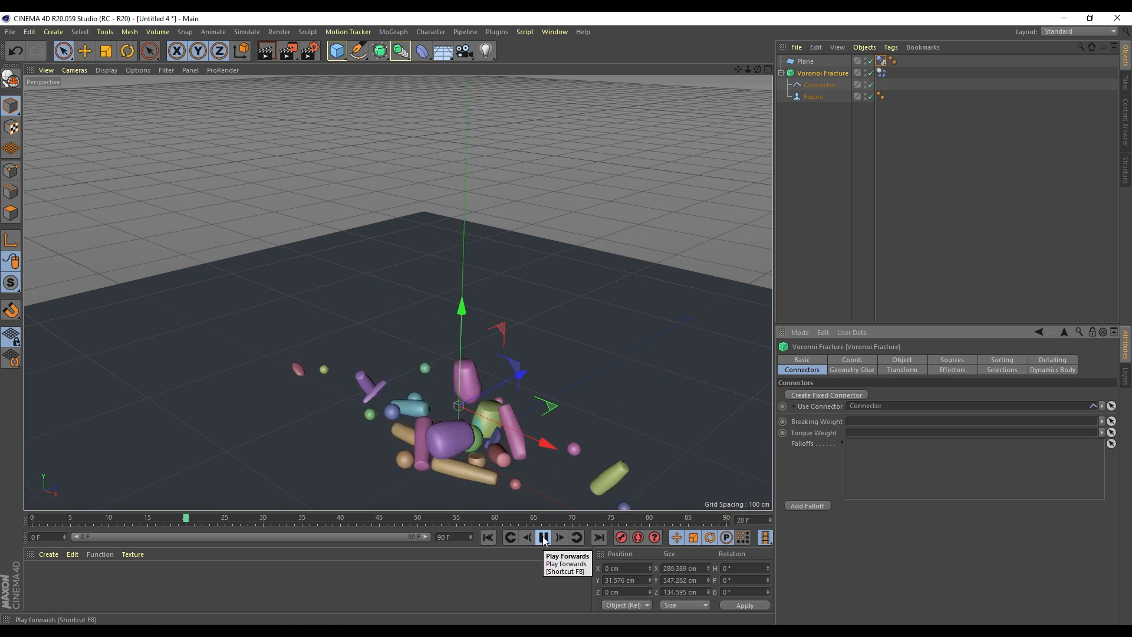
{"action": "left_click", "coordinate": [543, 537]}
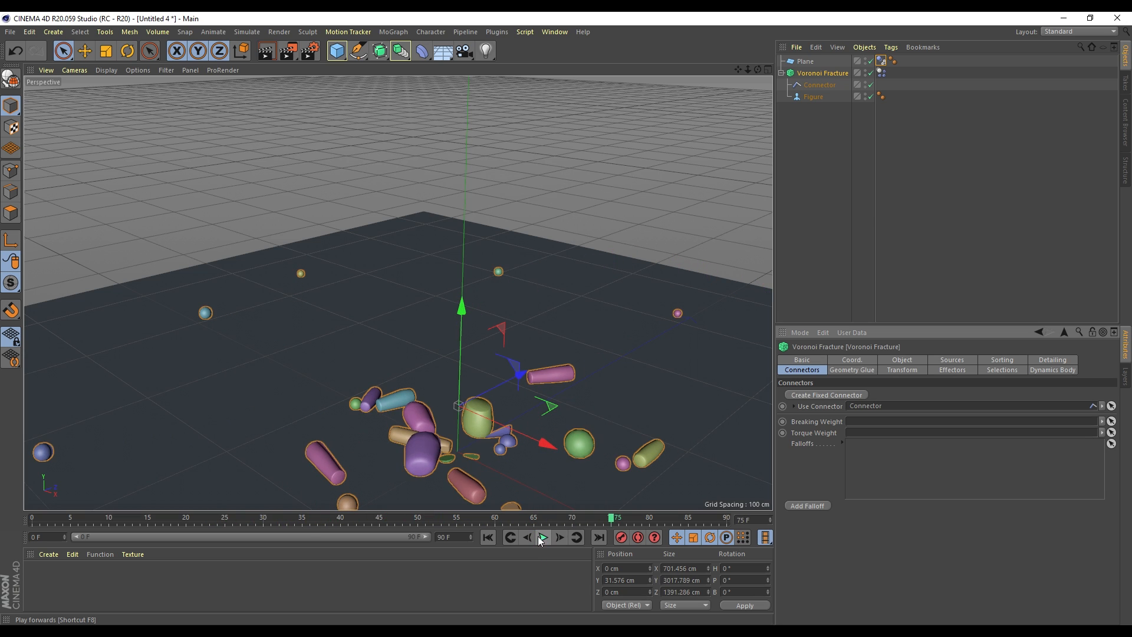
{"action": "left_click", "coordinate": [488, 537]}
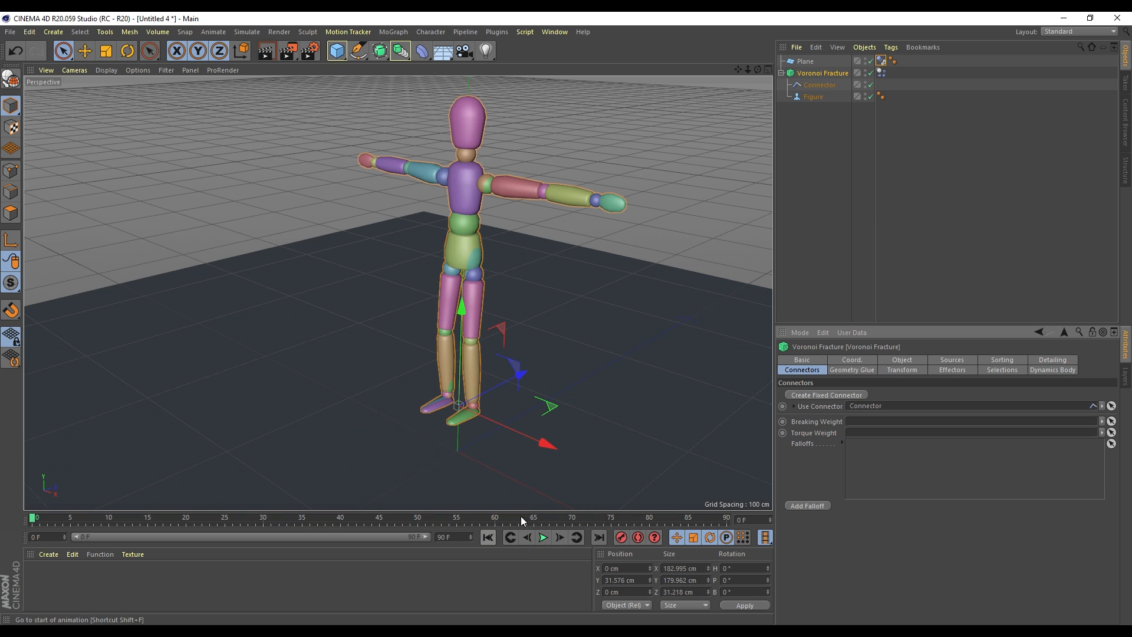
Set the Connector's breaking Force and Torque to 9940000, then replay and rewind to frame 0
{"action": "left_click", "coordinate": [825, 85]}
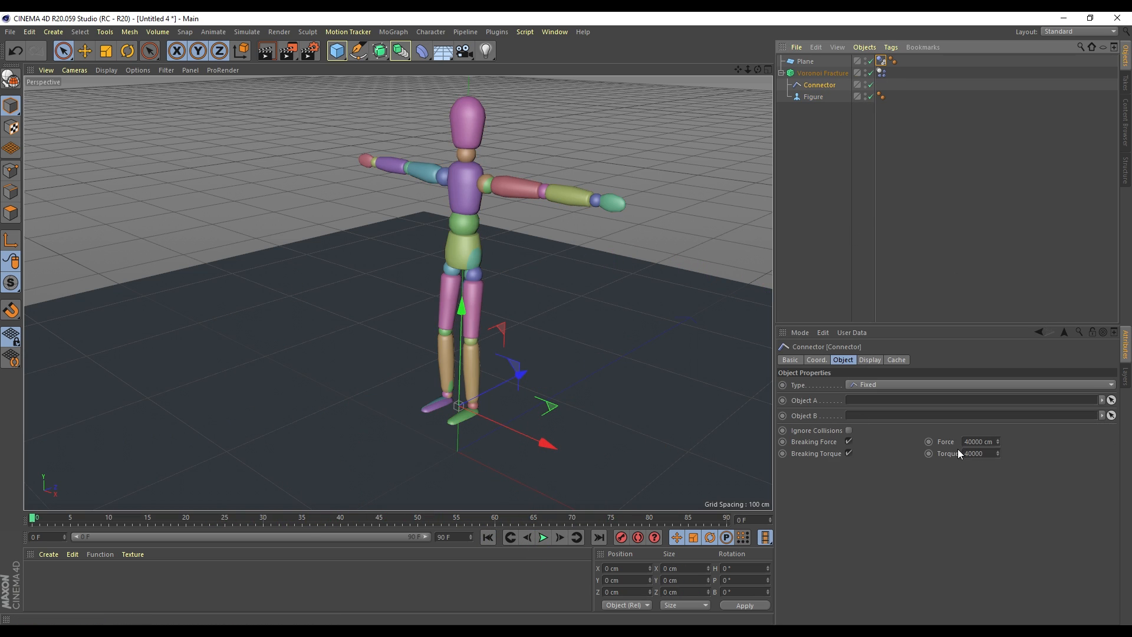
{"action": "left_click", "coordinate": [979, 442]}
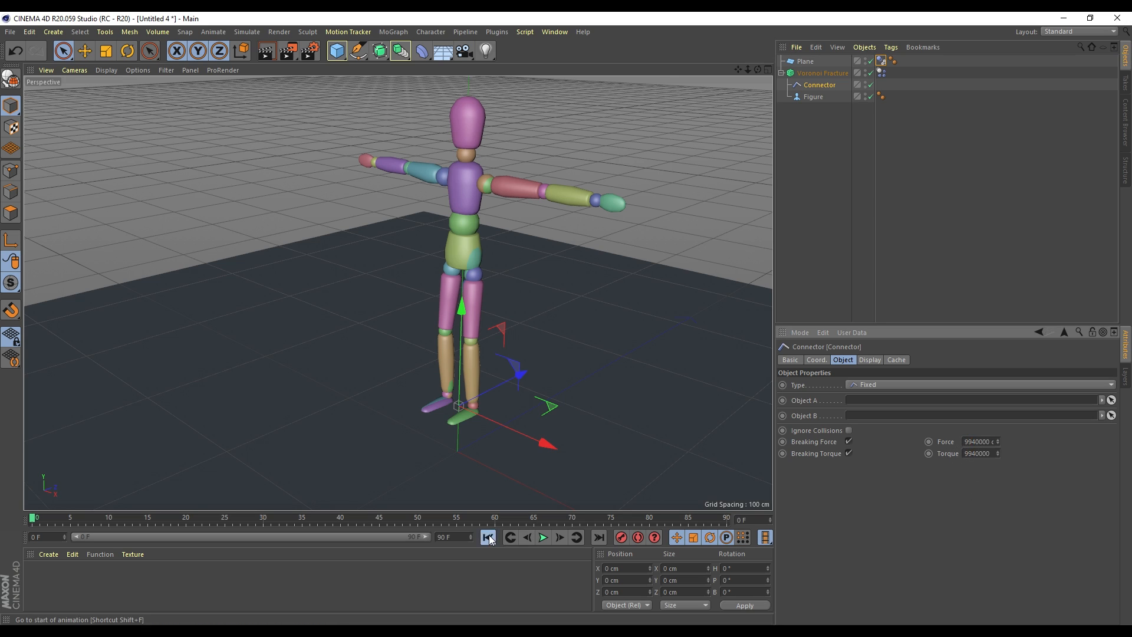
{"action": "left_click", "coordinate": [543, 537]}
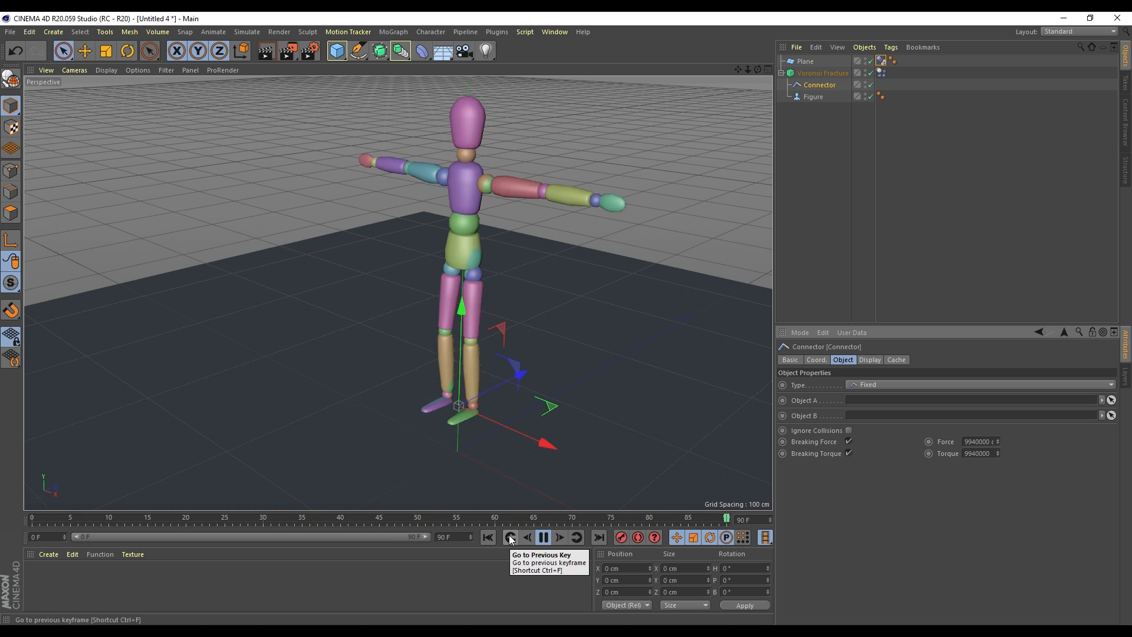
{"action": "left_click", "coordinate": [538, 539]}
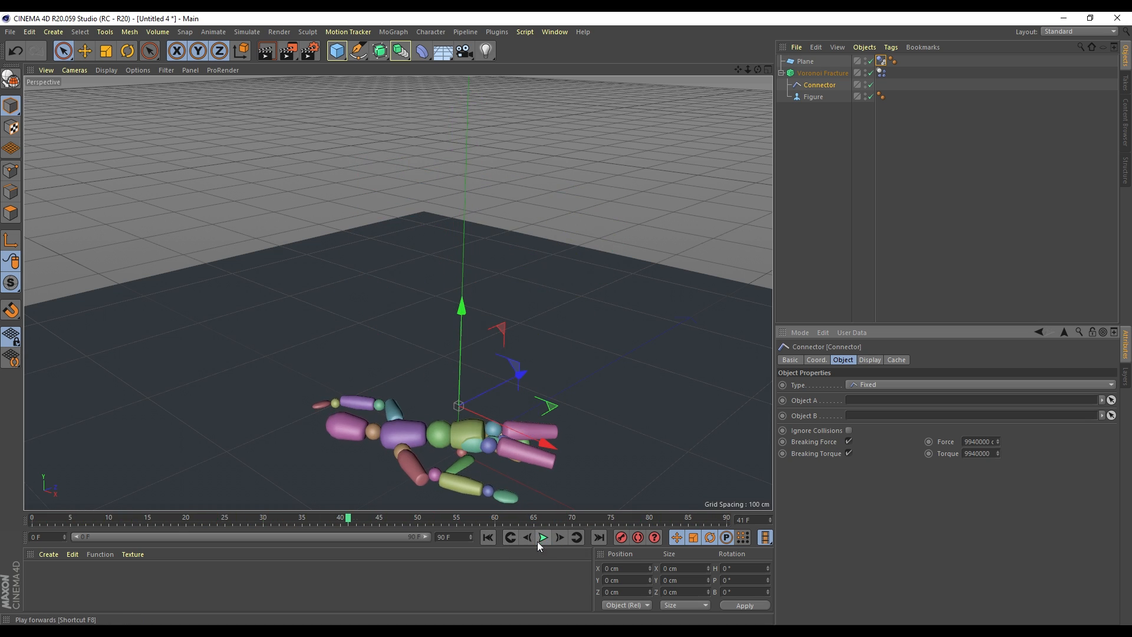
{"action": "left_click", "coordinate": [488, 537]}
Raise the Voronoi Fracture higher on Y and test the drop, then rewind
{"action": "left_click", "coordinate": [819, 73]}
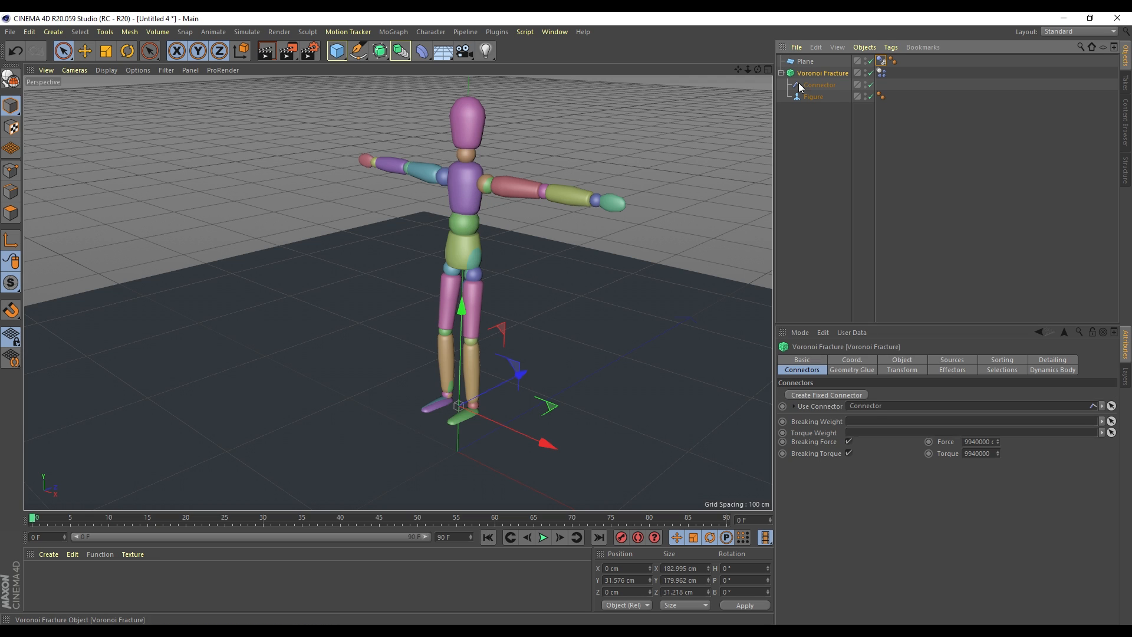
{"action": "left_click_drag", "start_coordinate": [461, 308], "coordinate": [463, 239]}
{"action": "left_click", "coordinate": [542, 538]}
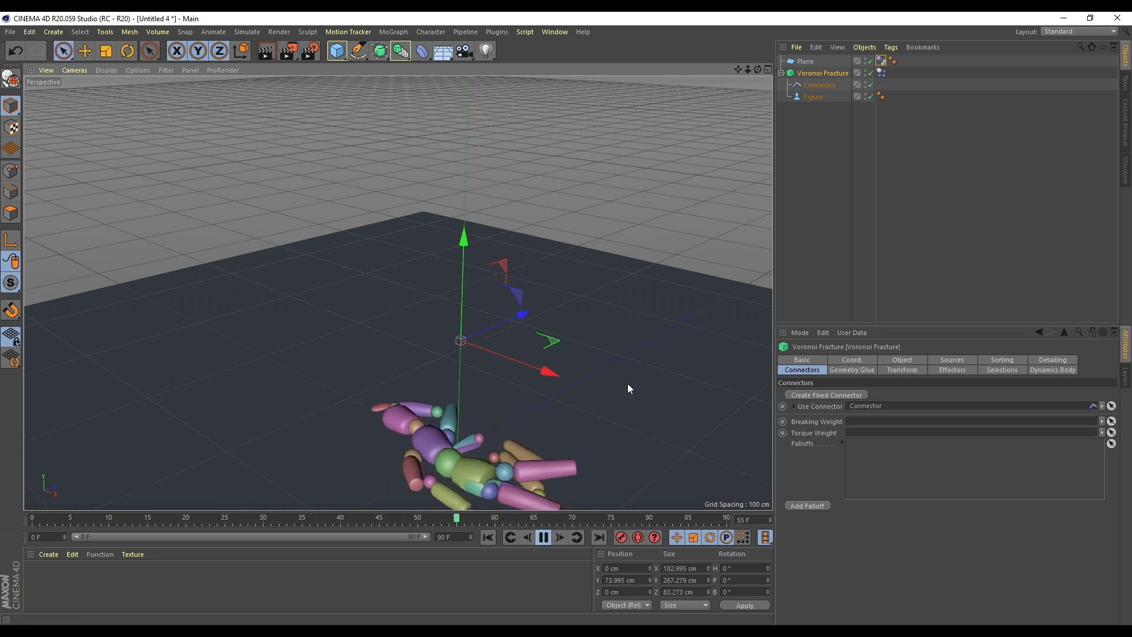
{"action": "key", "text": "shift+f"}
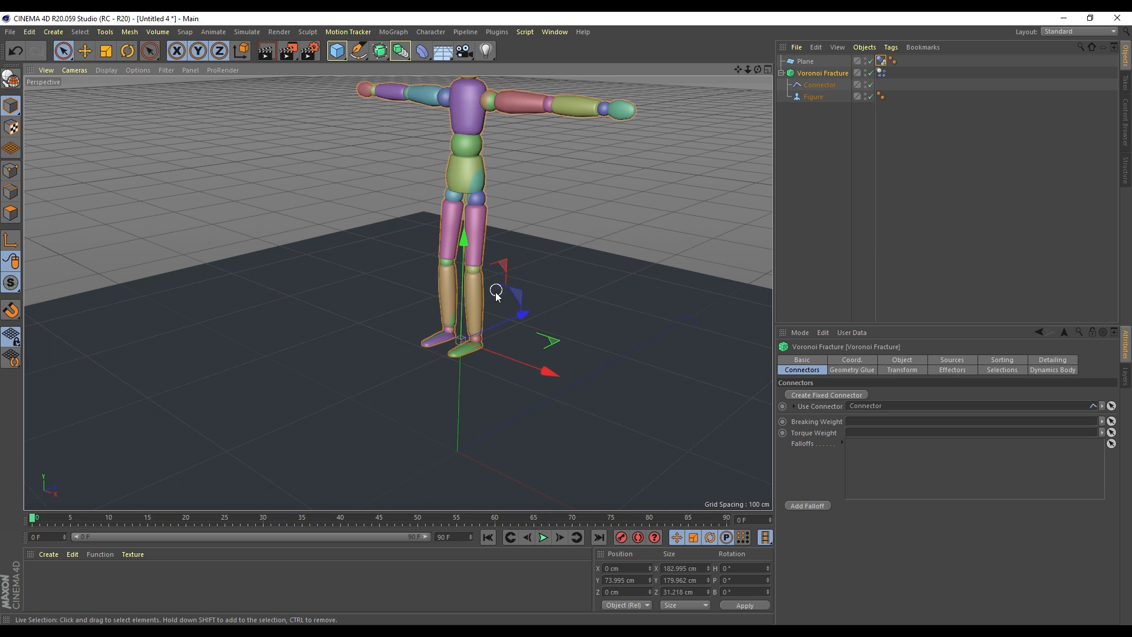
Rotate the figure to P 90°, lift it to Y 264.239 cm, and play the fall onto the floor
{"action": "key", "text": "r"}
{"action": "left_click_drag", "start_coordinate": [420, 327], "coordinate": [406, 412]}
{"action": "key", "text": "space"}
{"action": "left_click_drag", "start_coordinate": [462, 293], "coordinate": [470, 17]}
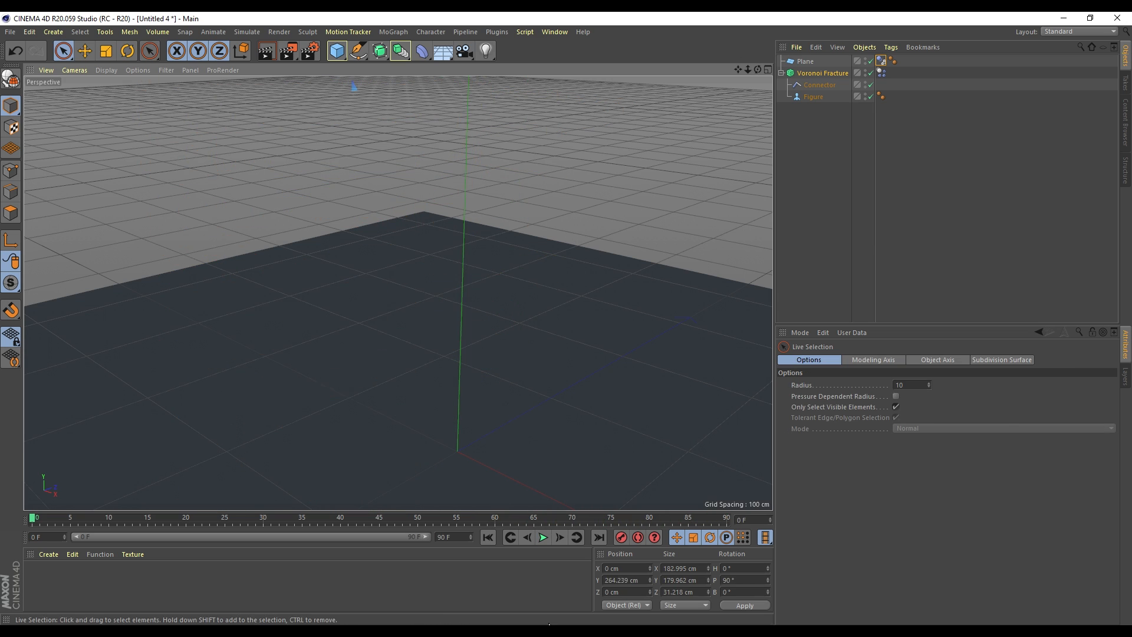
{"action": "left_click", "coordinate": [547, 536]}
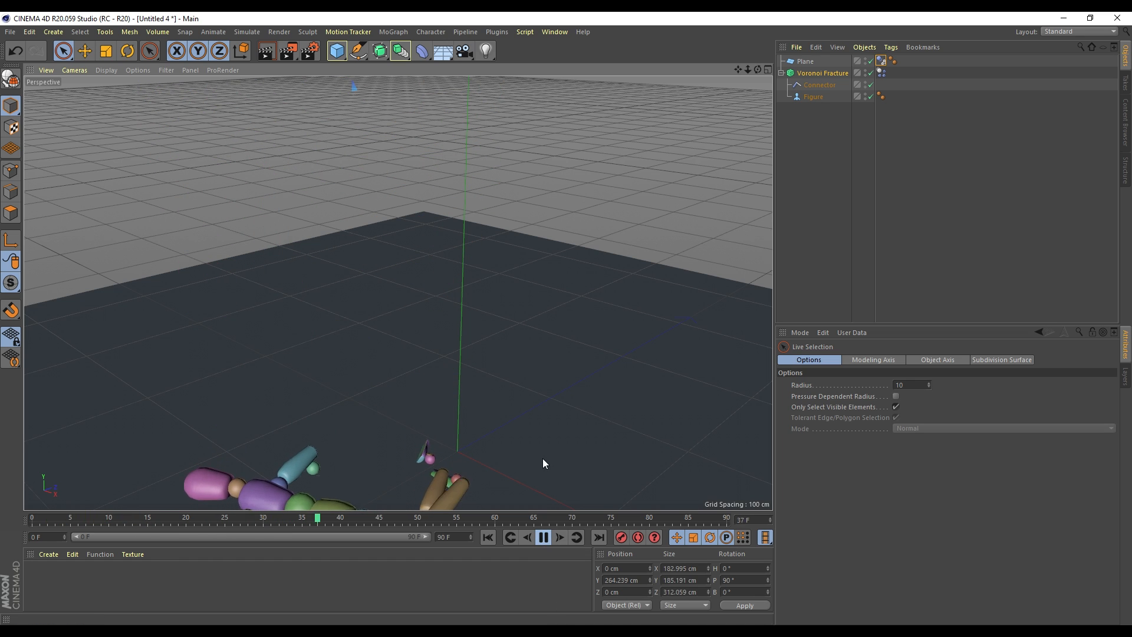
{"action": "middle_click_drag", "start_coordinate": [520, 447], "coordinate": [592, 305], "text": "alt"}
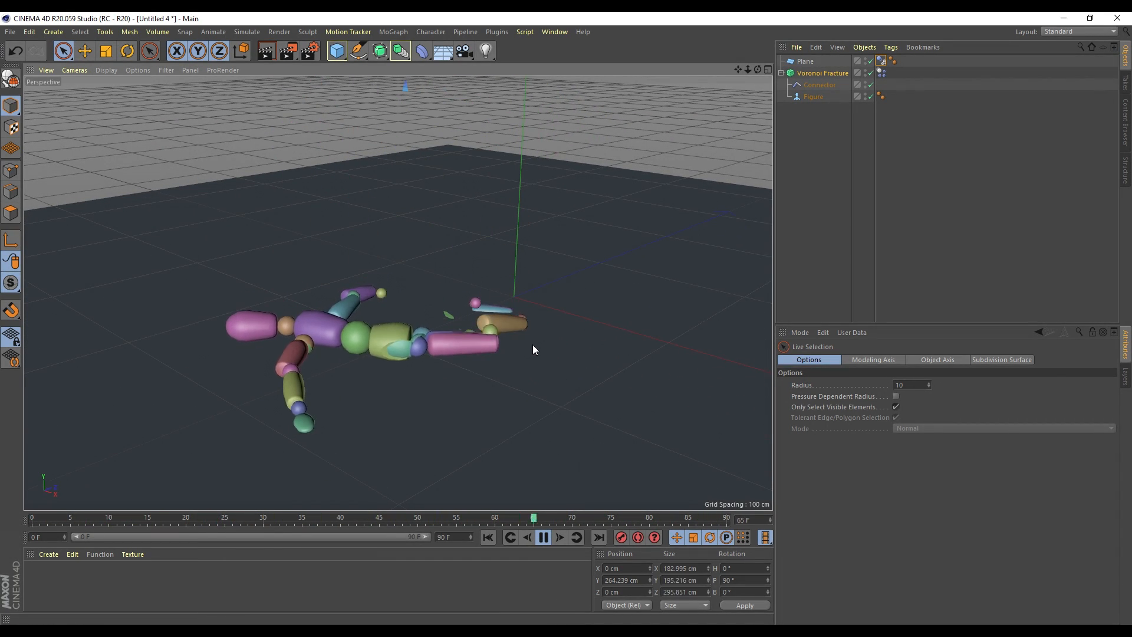
{"action": "left_click_drag", "start_coordinate": [758, 69], "coordinate": [381, 409]}
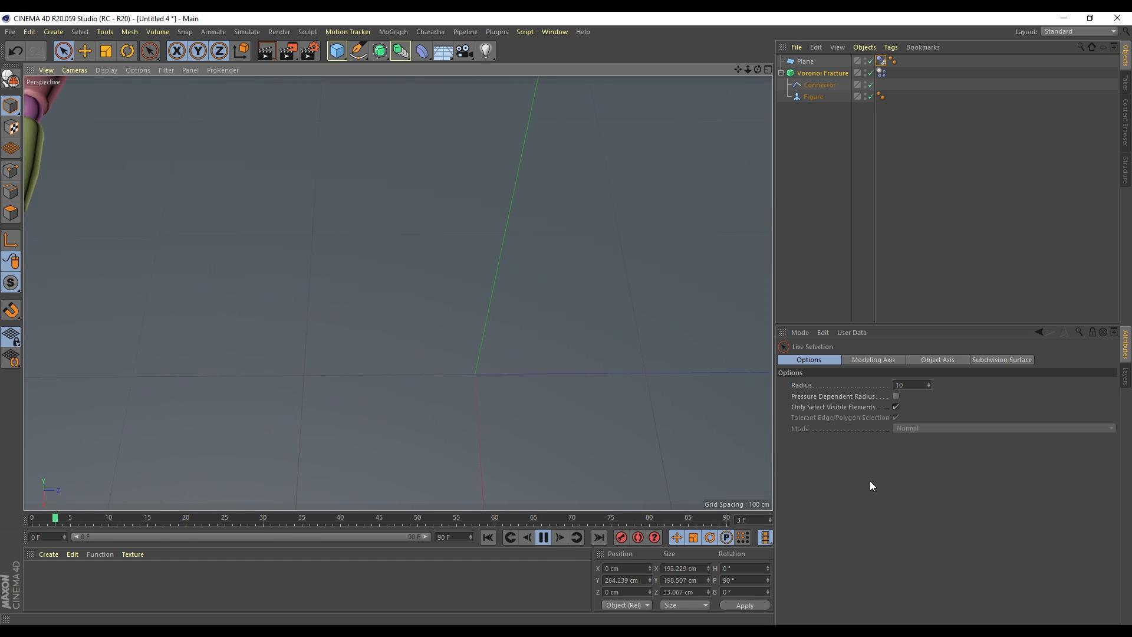
Try Steps per Frame values of 10 and 20 in the project's Expert dynamics settings
{"action": "key", "text": "ctrl+d"}
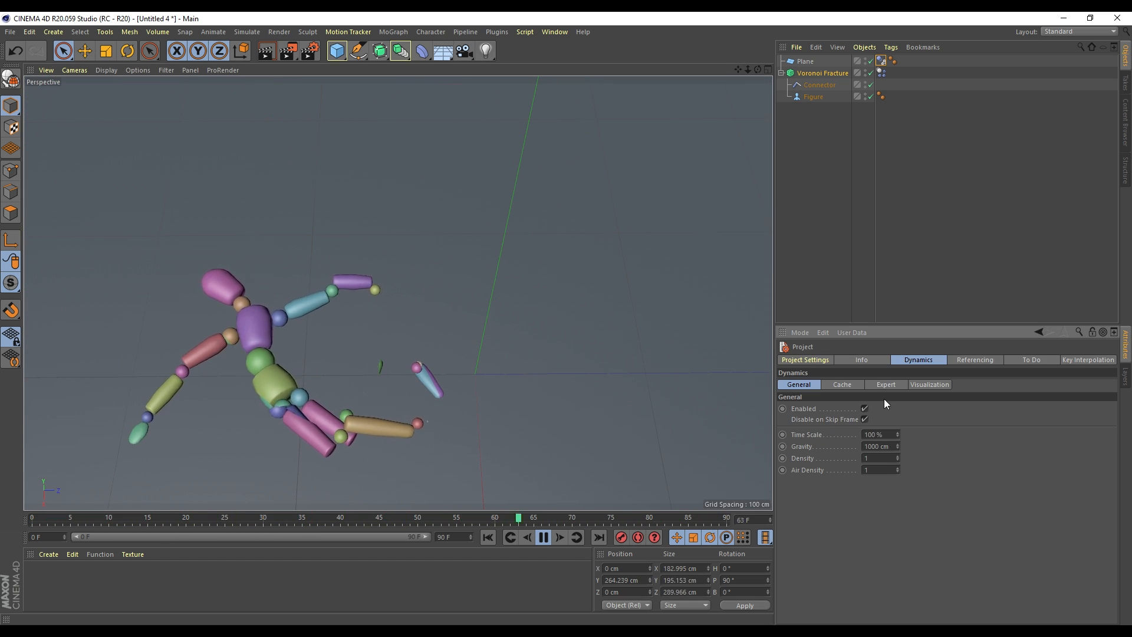
{"action": "left_click", "coordinate": [886, 385]}
{"action": "left_click_drag", "start_coordinate": [924, 460], "coordinate": [880, 462]}
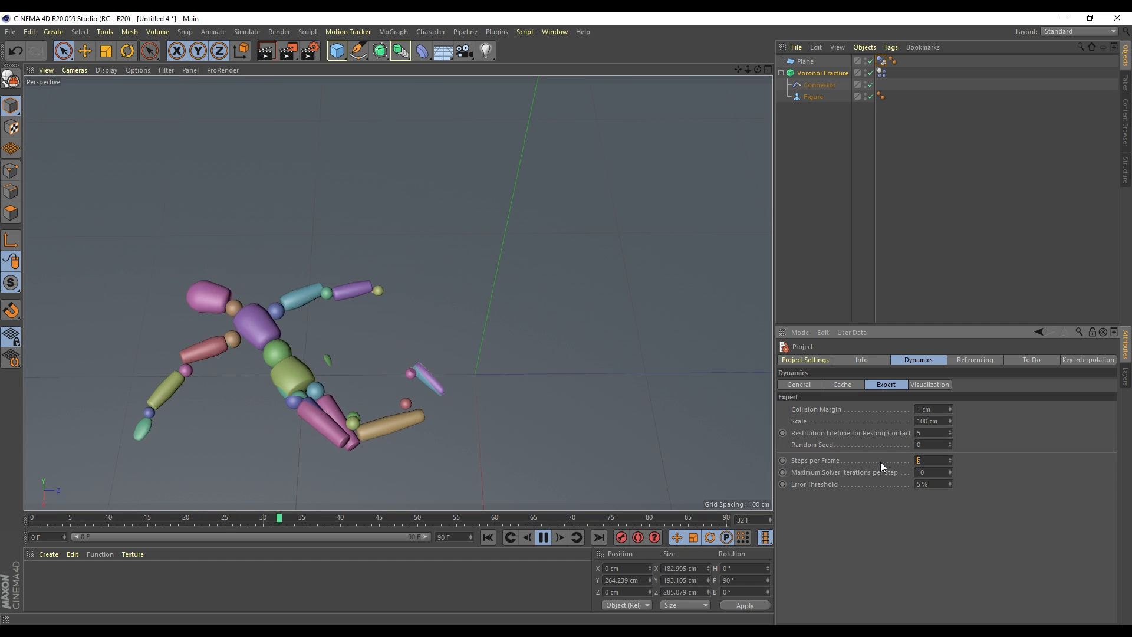
{"action": "type", "text": "10"}
{"action": "key", "text": "Return"}
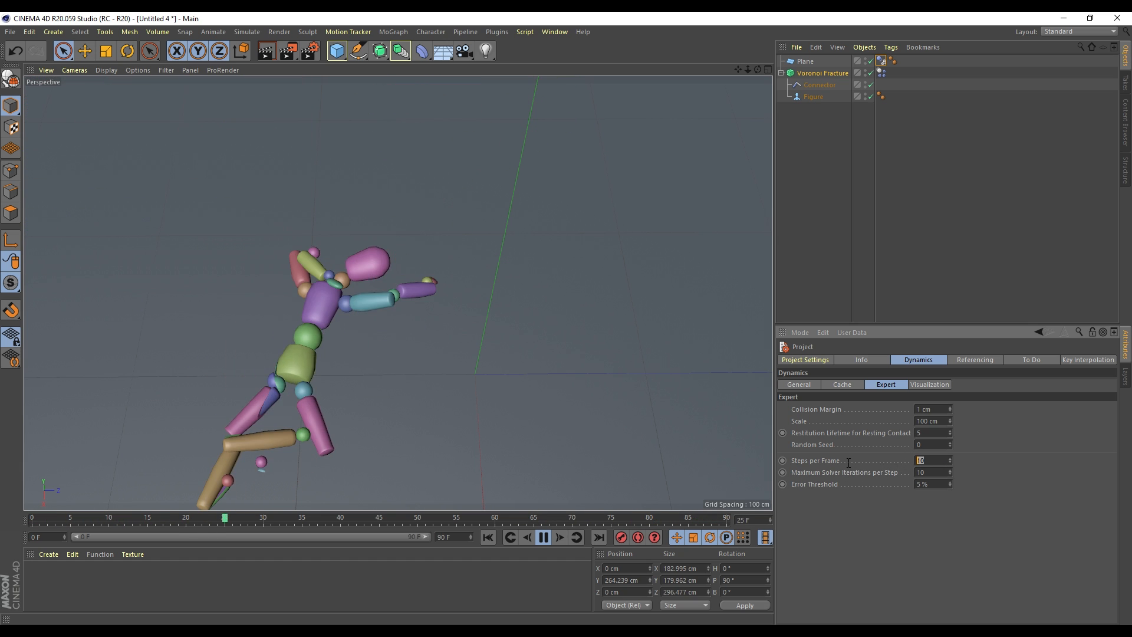
{"action": "left_click_drag", "start_coordinate": [932, 460], "coordinate": [816, 461]}
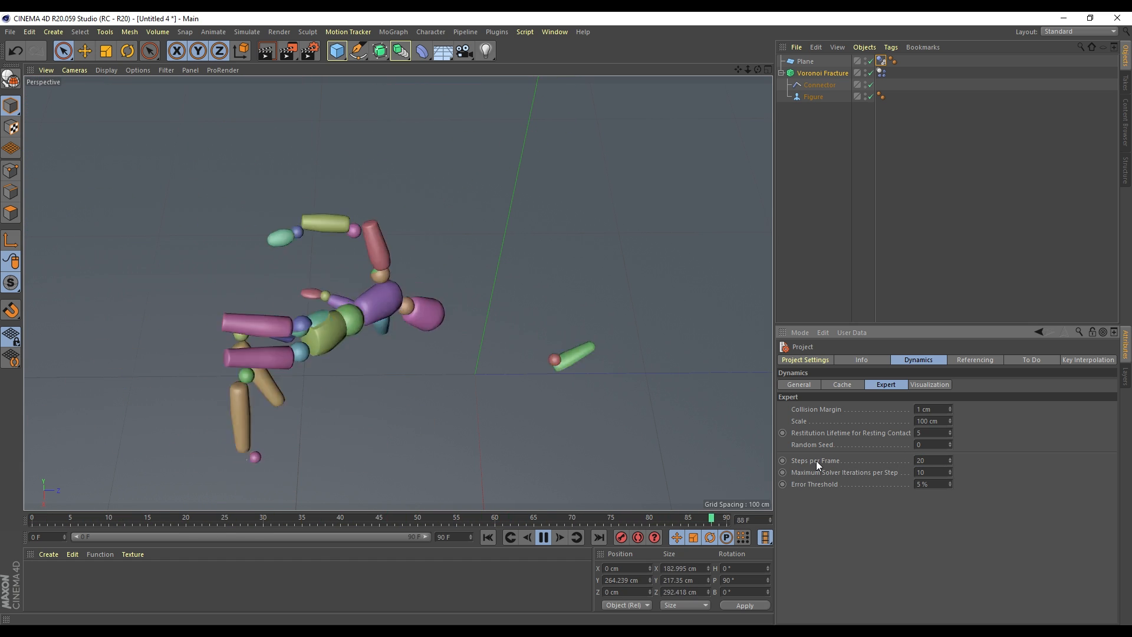
{"action": "type", "text": "20"}
{"action": "key", "text": "Return"}
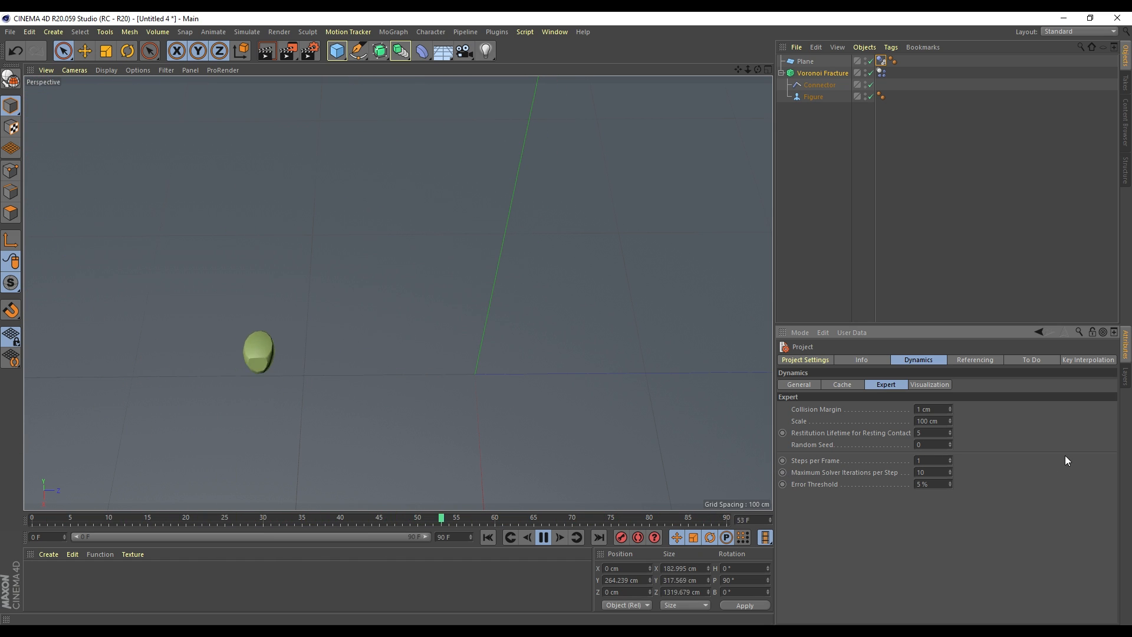
{"action": "key", "text": "Return"}
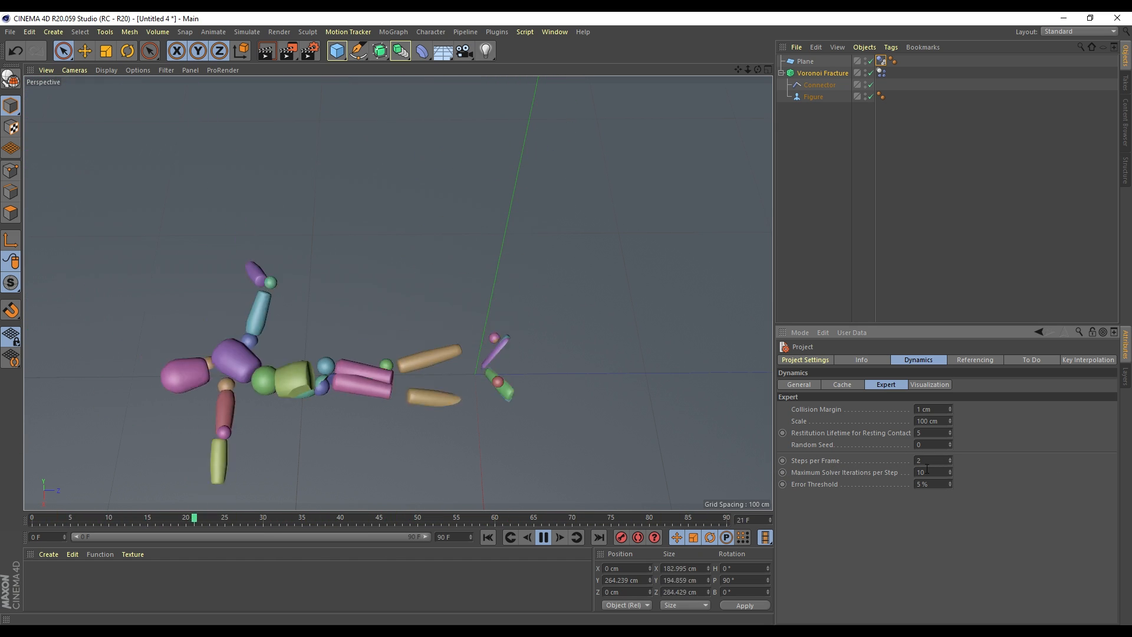
Set the dynamics Steps per Frame to 3, then settle on 5
{"action": "double_click", "coordinate": [920, 461]}
{"action": "type", "text": "3"}
{"action": "key", "text": "Return"}
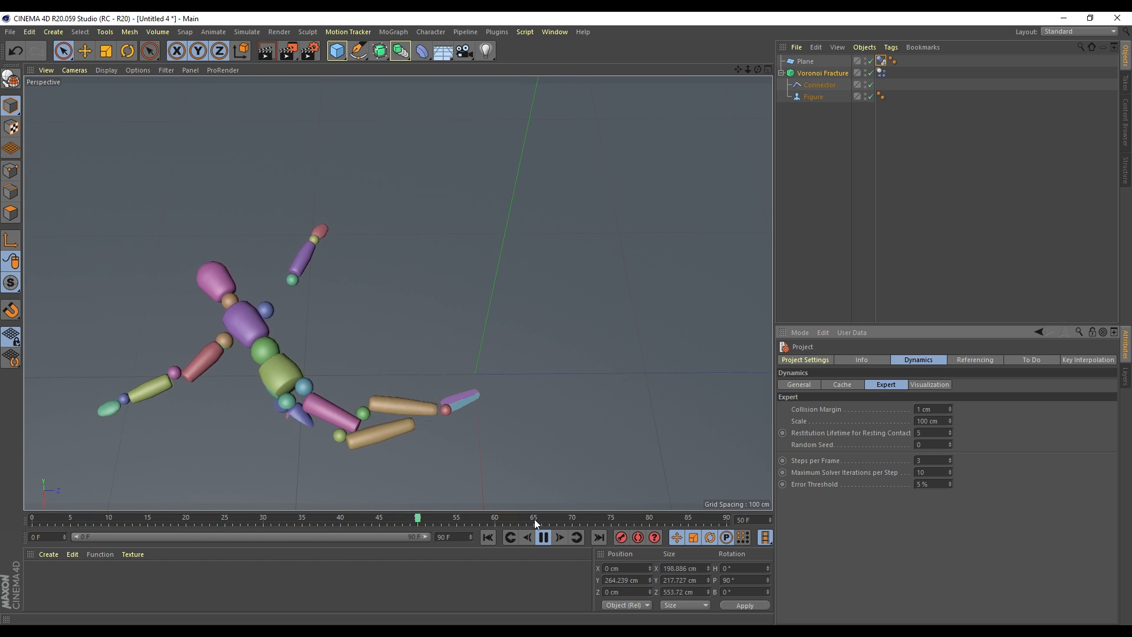
{"action": "double_click", "coordinate": [922, 461]}
{"action": "type", "text": "5"}
{"action": "key", "text": "Return"}
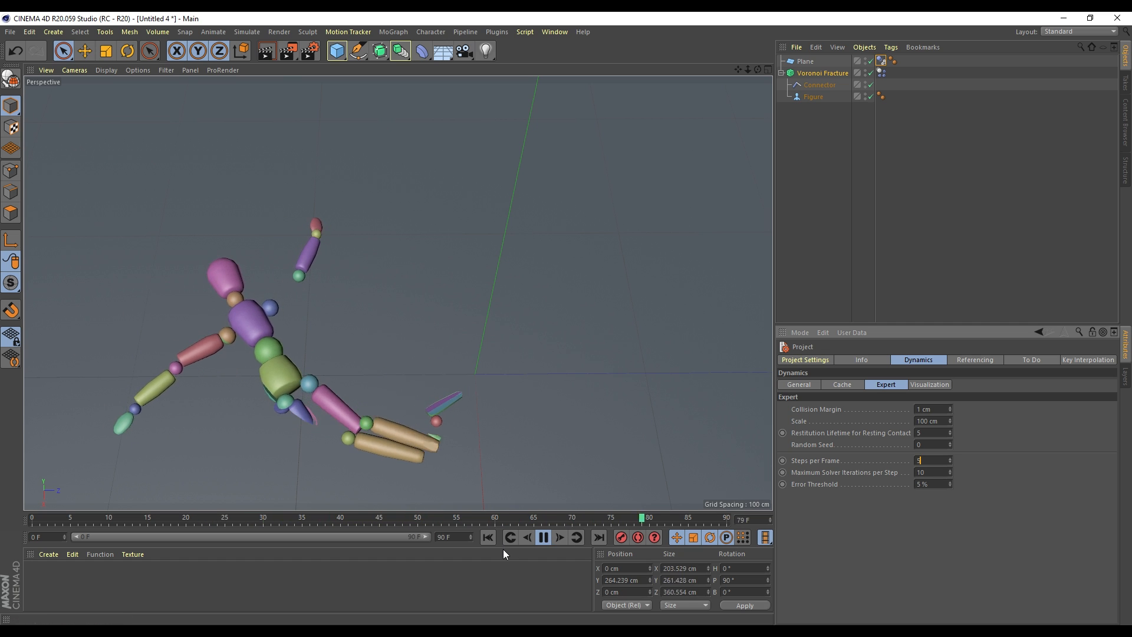
Rewind the simulation to the first frame and rotate the lying figure upright
{"action": "left_click", "coordinate": [487, 538]}
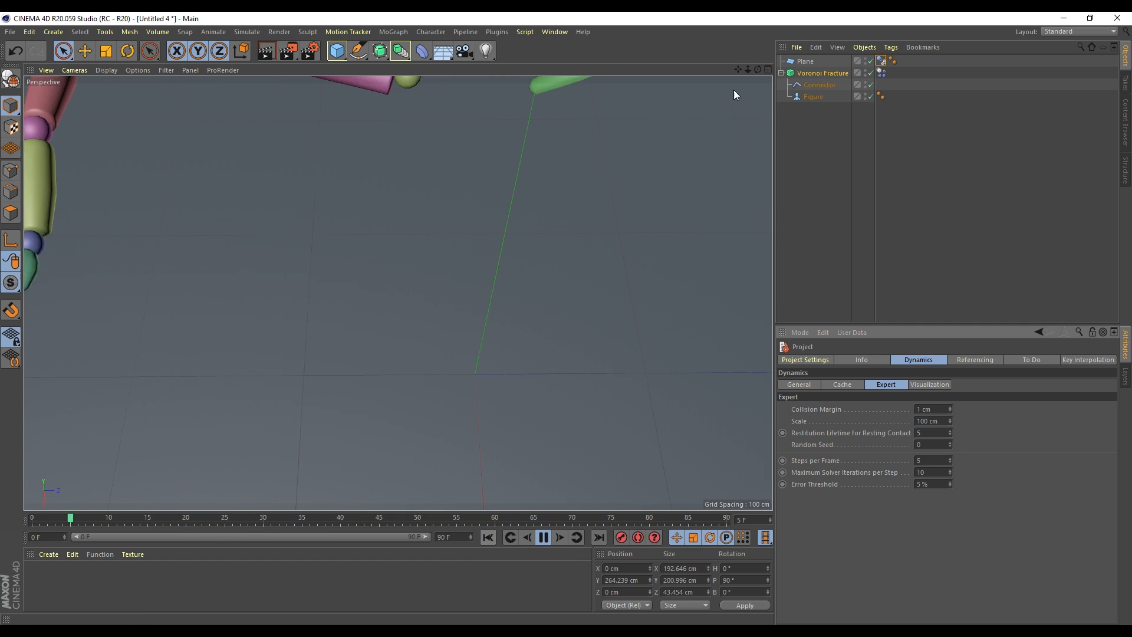
{"action": "left_click", "coordinate": [544, 538]}
{"action": "left_click", "coordinate": [489, 537]}
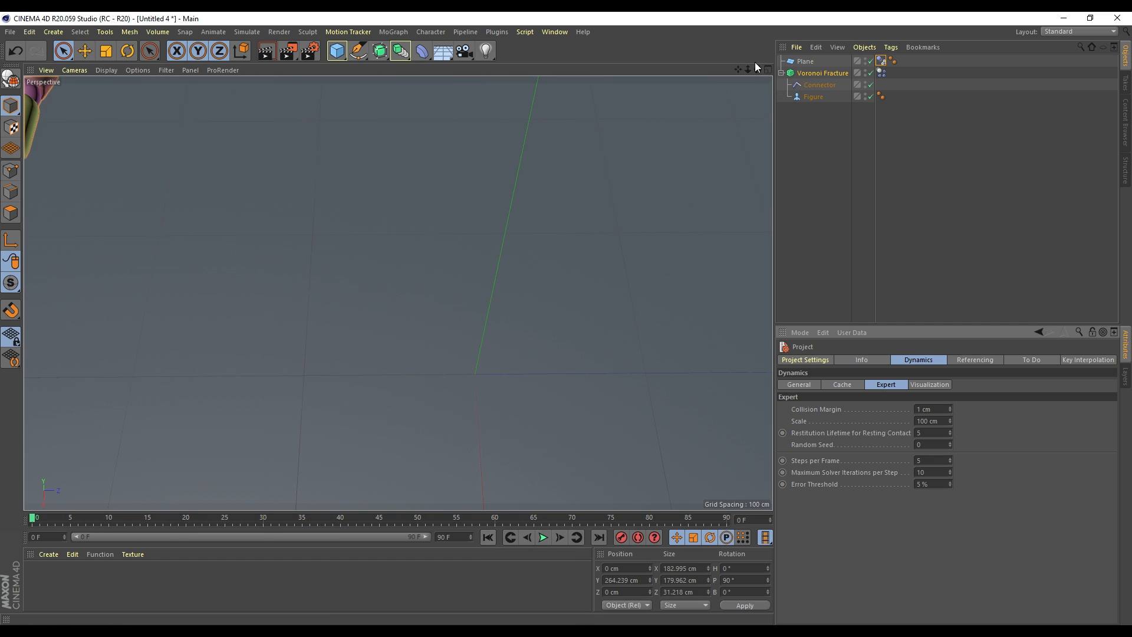
{"action": "mouse_move", "coordinate": [747, 69]}
{"action": "left_mouse_down"}
{"action": "mouse_move", "coordinate": [701, 71]}
{"action": "mouse_move", "coordinate": [753, 71]}
{"action": "left_mouse_up"}
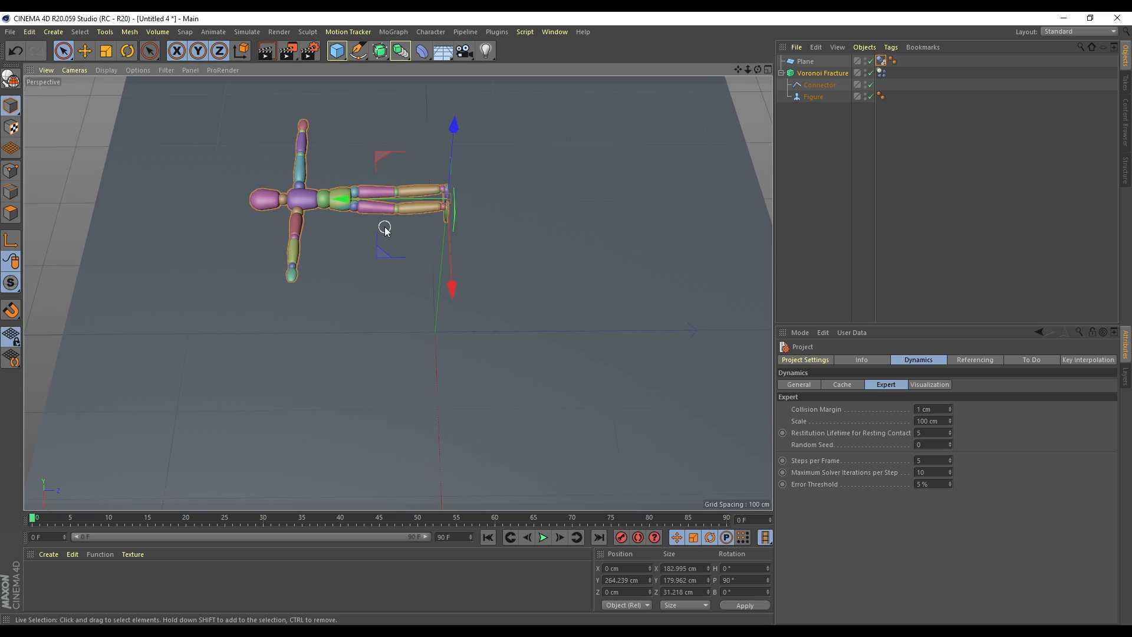
{"action": "key", "text": "r"}
{"action": "left_click_drag", "start_coordinate": [408, 167], "coordinate": [540, 151]}
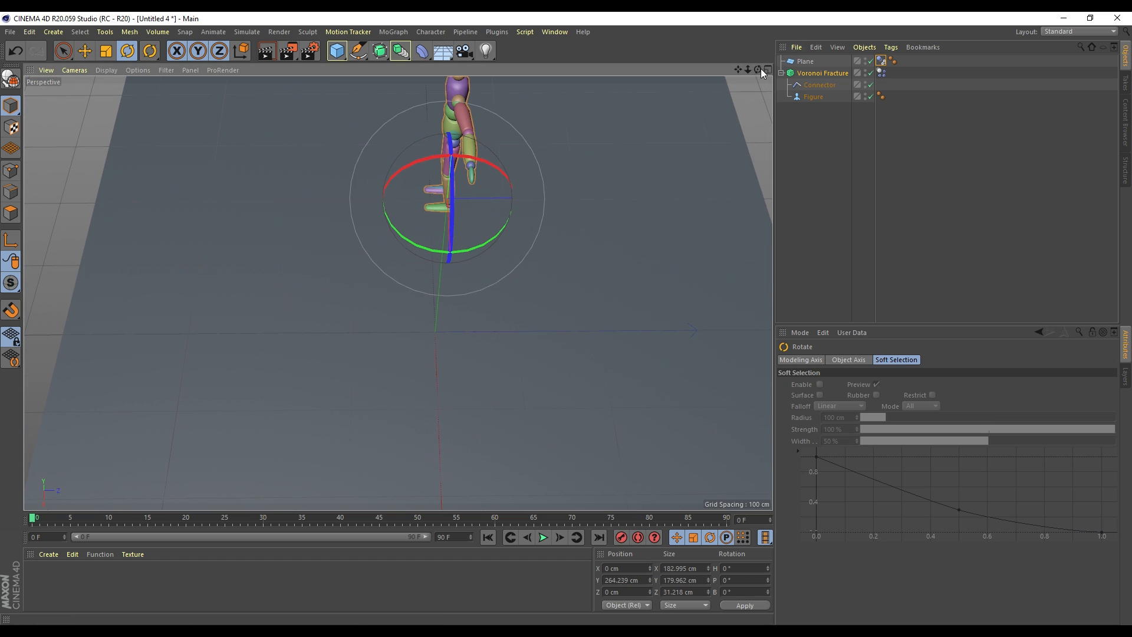
Lower the upright figure to about Y 12 cm, just above the floor plane
{"action": "left_click_drag", "start_coordinate": [759, 70], "coordinate": [739, 193]}
{"action": "key", "text": "space"}
{"action": "left_click_drag", "start_coordinate": [479, 144], "coordinate": [485, 330]}
{"action": "left_click_drag", "start_coordinate": [748, 70], "coordinate": [398, 293]}
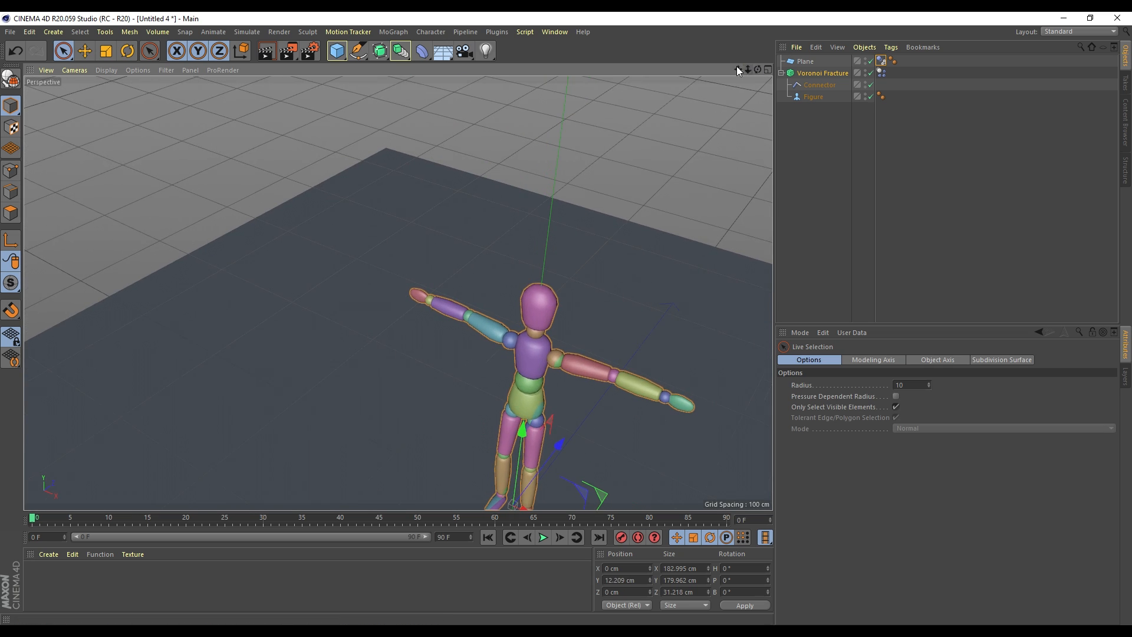
{"action": "left_click_drag", "start_coordinate": [737, 70], "coordinate": [397, 293]}
Make the Voronoi Fracture editable and expand its fracture parts and connector groups
{"action": "right_click", "coordinate": [810, 72]}
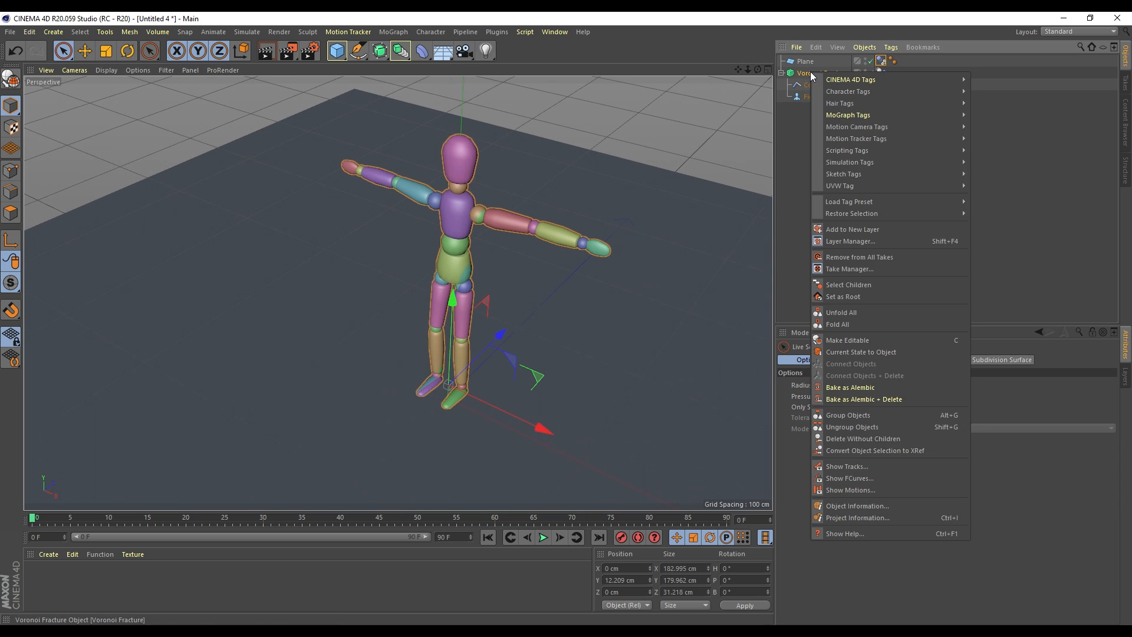
{"action": "mouse_move", "coordinate": [832, 78]}
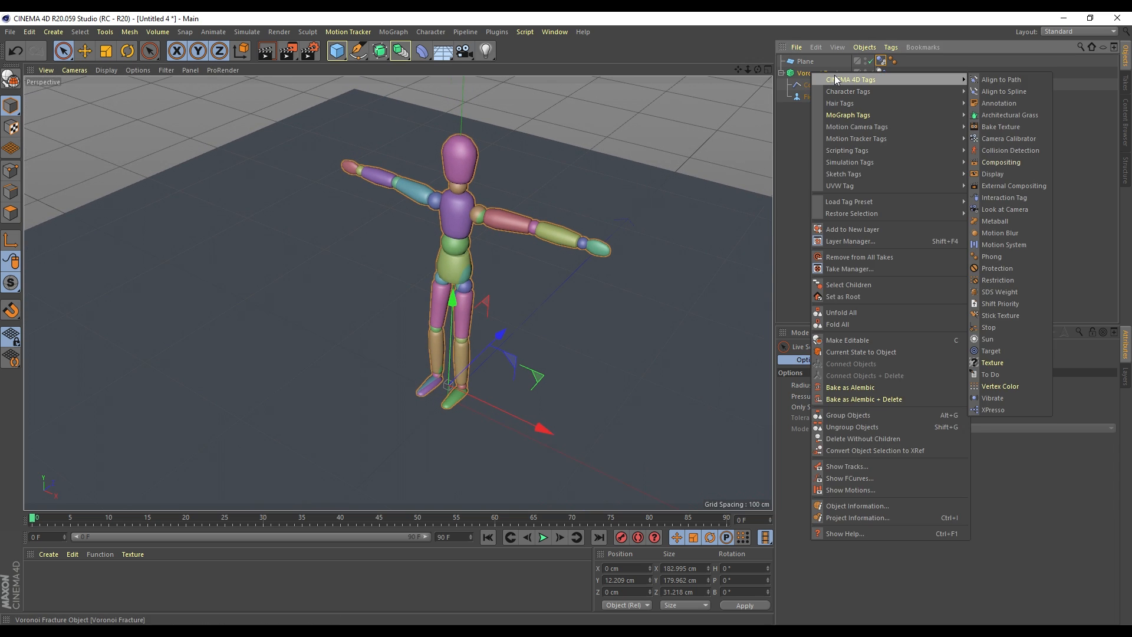
{"action": "left_click", "coordinate": [868, 339]}
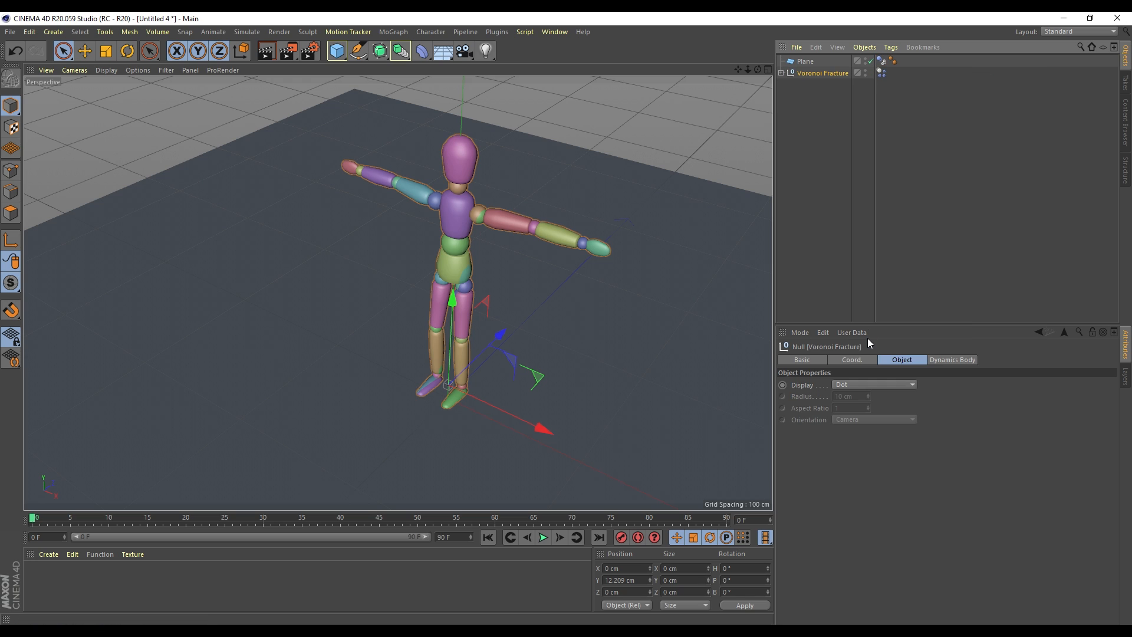
{"action": "left_click", "coordinate": [781, 73]}
{"action": "left_click", "coordinate": [787, 96]}
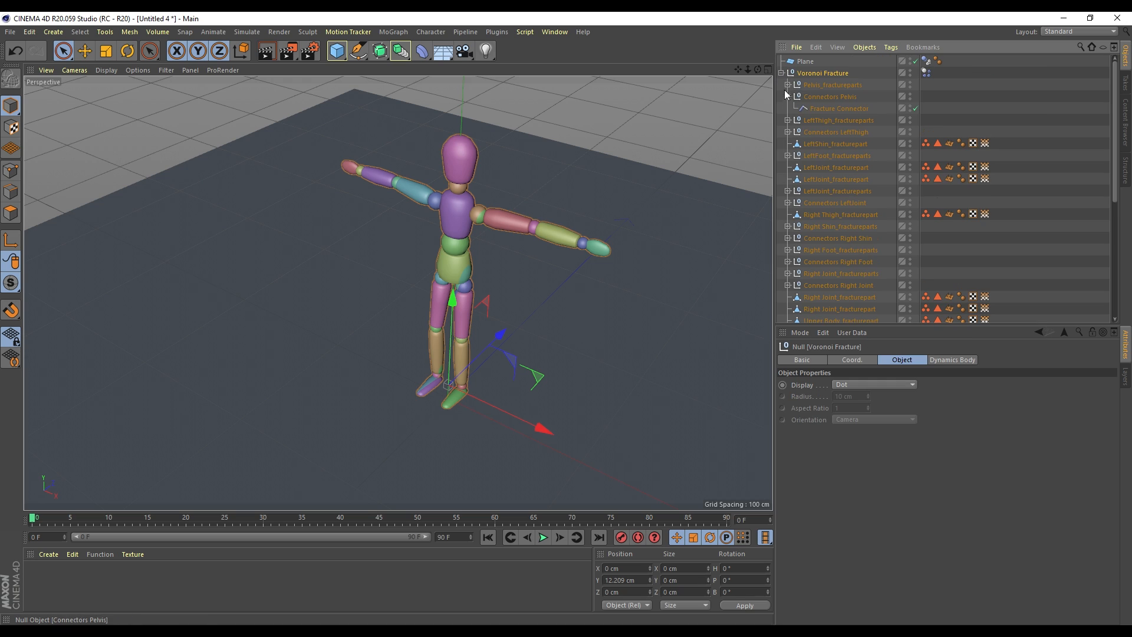
{"action": "left_click", "coordinate": [787, 121]}
{"action": "left_click", "coordinate": [787, 155]}
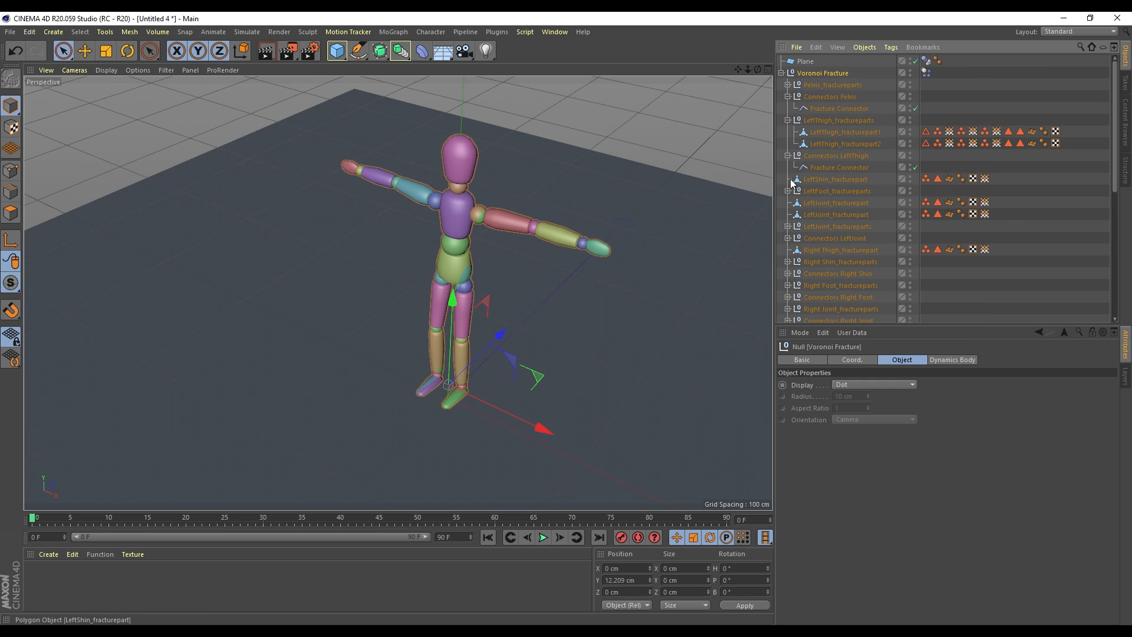
Test the left thigh's Fracture Connector and baked playback, then undo back to the live fracture
{"action": "left_click", "coordinate": [837, 167]}
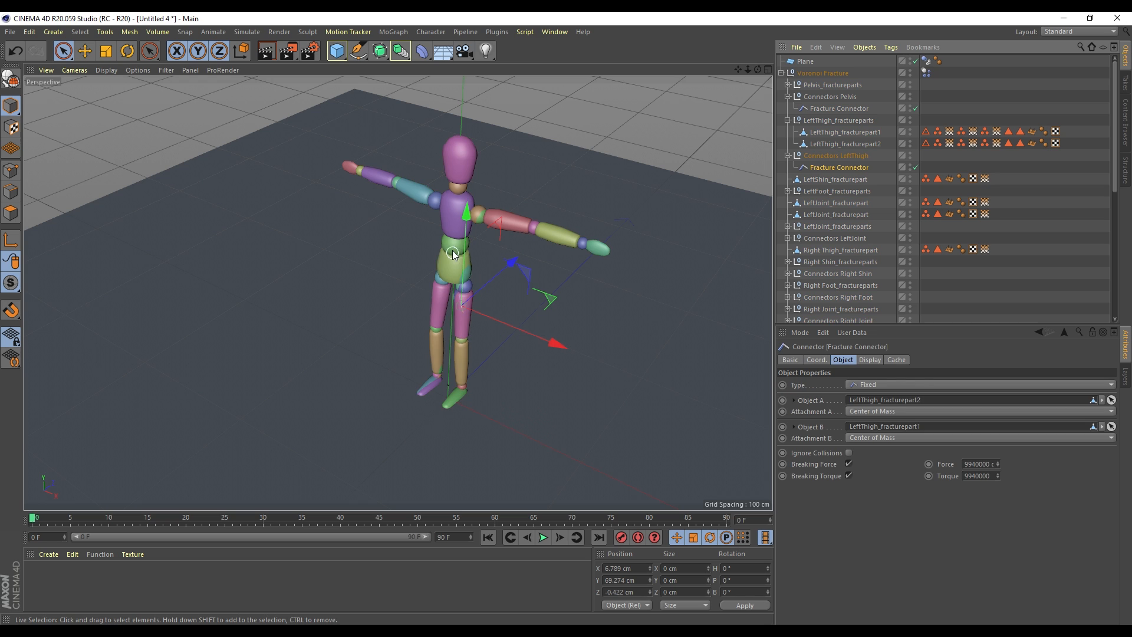
{"action": "mouse_move", "coordinate": [465, 241]}
{"action": "left_mouse_down"}
{"action": "mouse_move", "coordinate": [468, 276]}
{"action": "mouse_move", "coordinate": [469, 250]}
{"action": "left_mouse_up"}
{"action": "key", "text": "ctrl+z"}
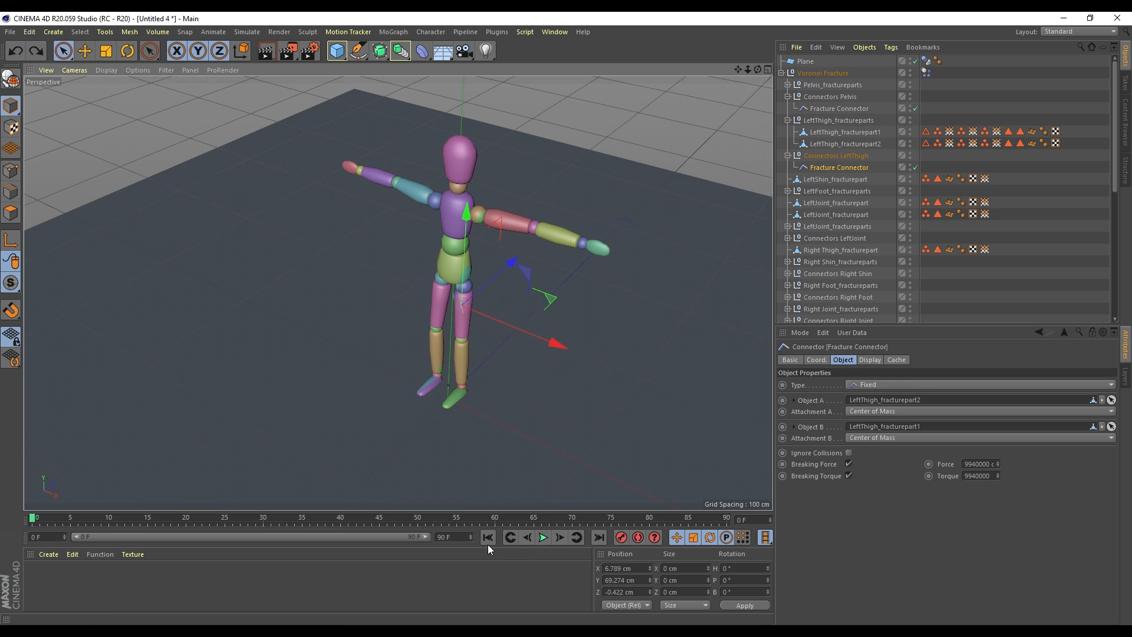
{"action": "left_click", "coordinate": [543, 538]}
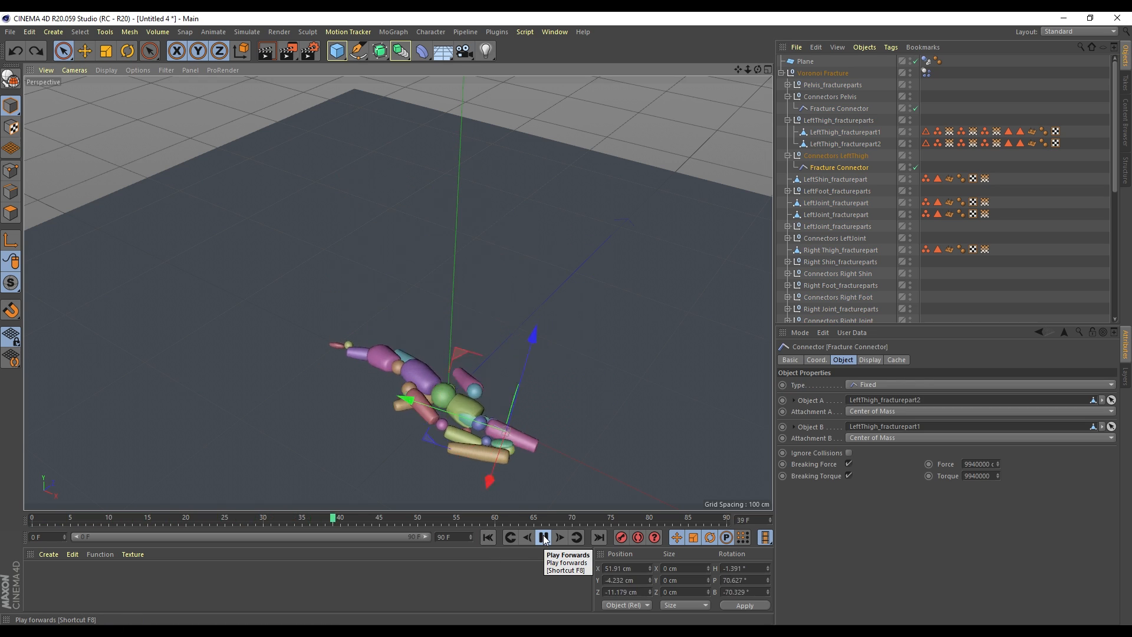
{"action": "key", "text": "ctrl+z"}
{"action": "key", "text": "ctrl+z"}
{"action": "key", "text": "ctrl+z"}
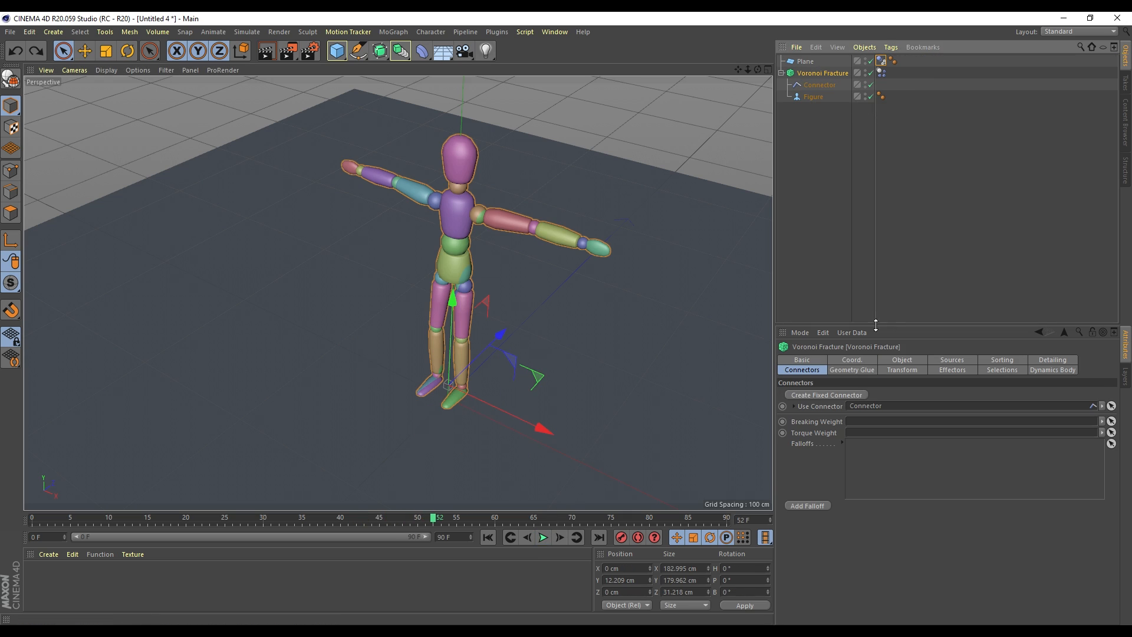
Open the Sources' Point Generator - Distribution and set its Point Amount to 2
{"action": "left_click", "coordinate": [854, 370]}
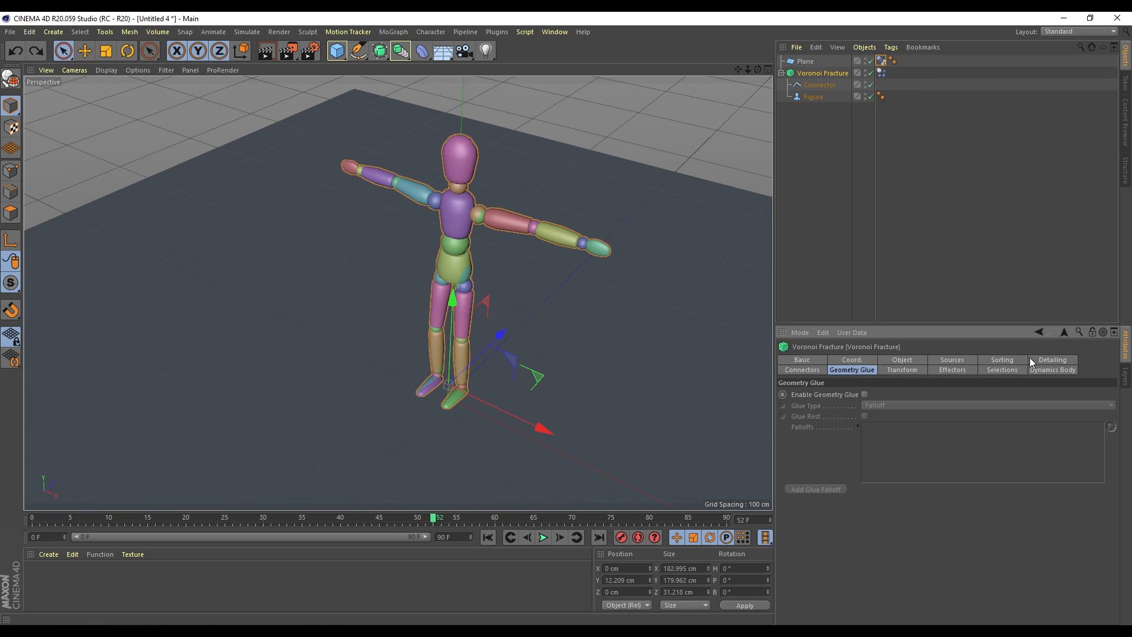
{"action": "left_click", "coordinate": [1025, 359]}
{"action": "left_click", "coordinate": [939, 358]}
{"action": "left_click", "coordinate": [865, 425]}
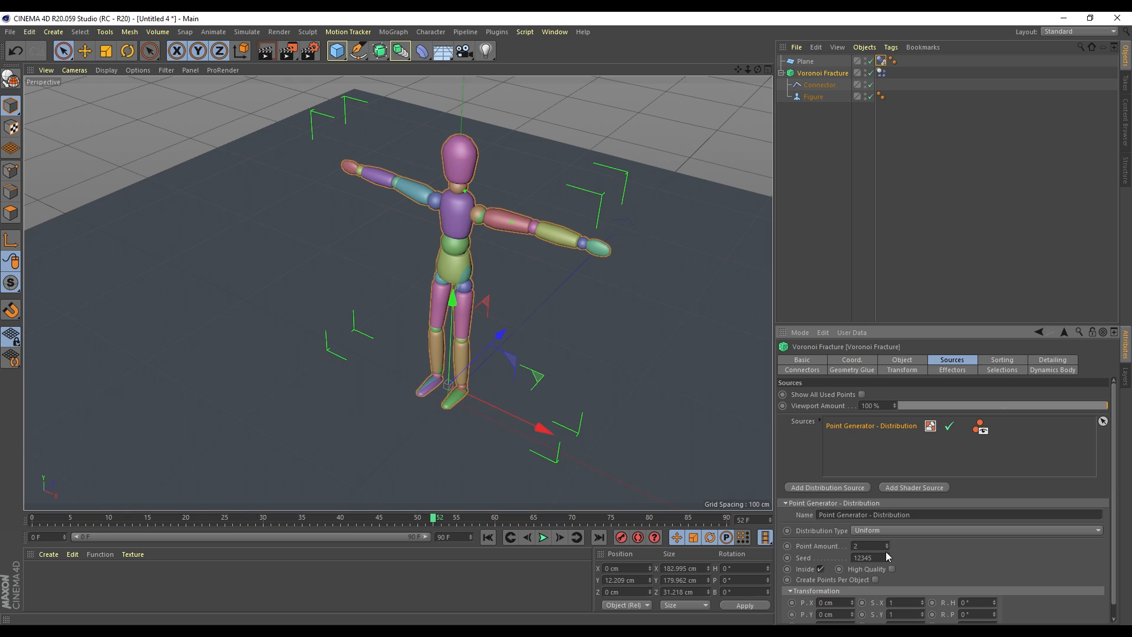
{"action": "key", "text": "Return"}
Enable High Quality point generation and play the simulation, framing the falling figure
{"action": "scroll", "coordinate": [422, 242], "scroll_direction": "up", "scroll_amount": 3}
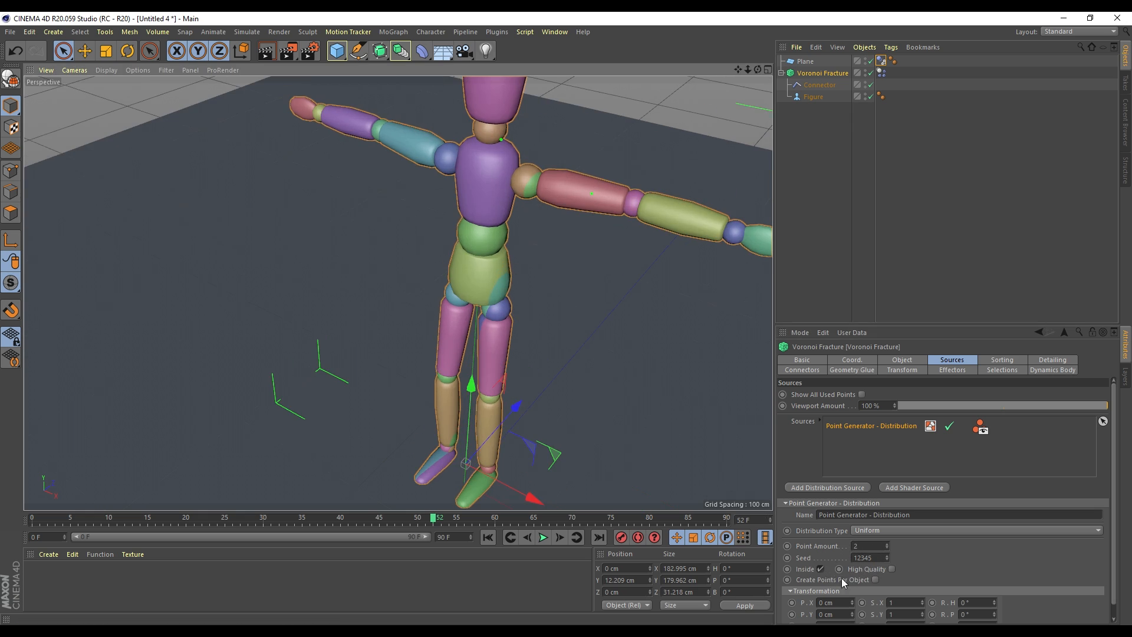
{"action": "left_click", "coordinate": [891, 569]}
{"action": "left_click", "coordinate": [539, 540]}
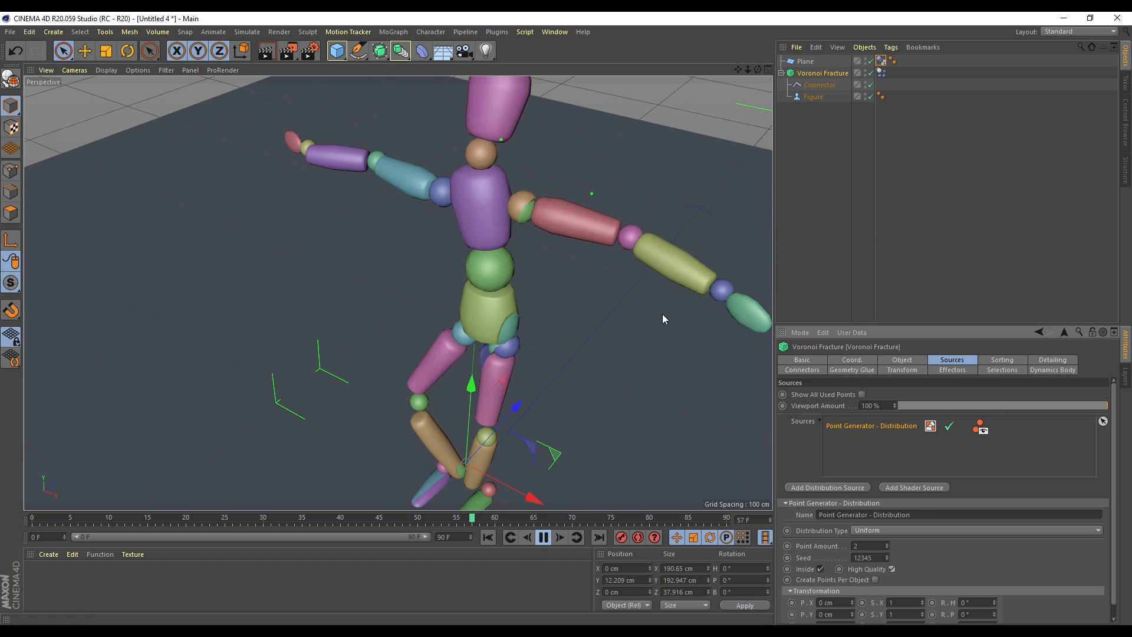
{"action": "scroll", "coordinate": [653, 329], "scroll_direction": "down", "scroll_amount": 3}
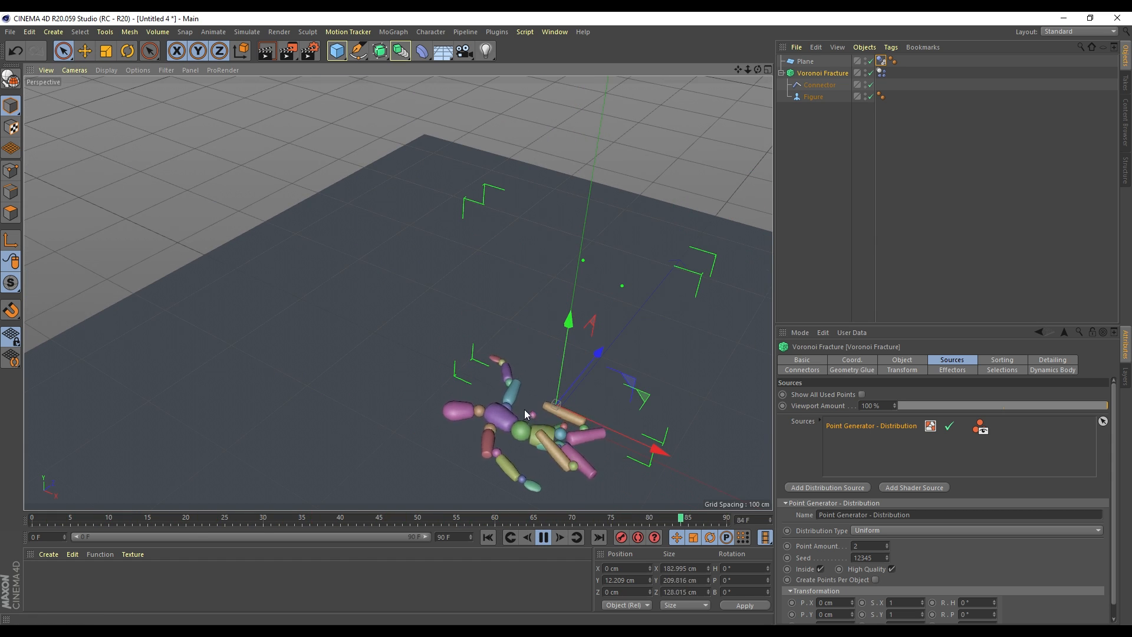
{"action": "left_click_drag", "start_coordinate": [738, 70], "coordinate": [709, 30]}
{"action": "middle_click_drag", "start_coordinate": [548, 444], "coordinate": [470, 370], "text": "alt"}
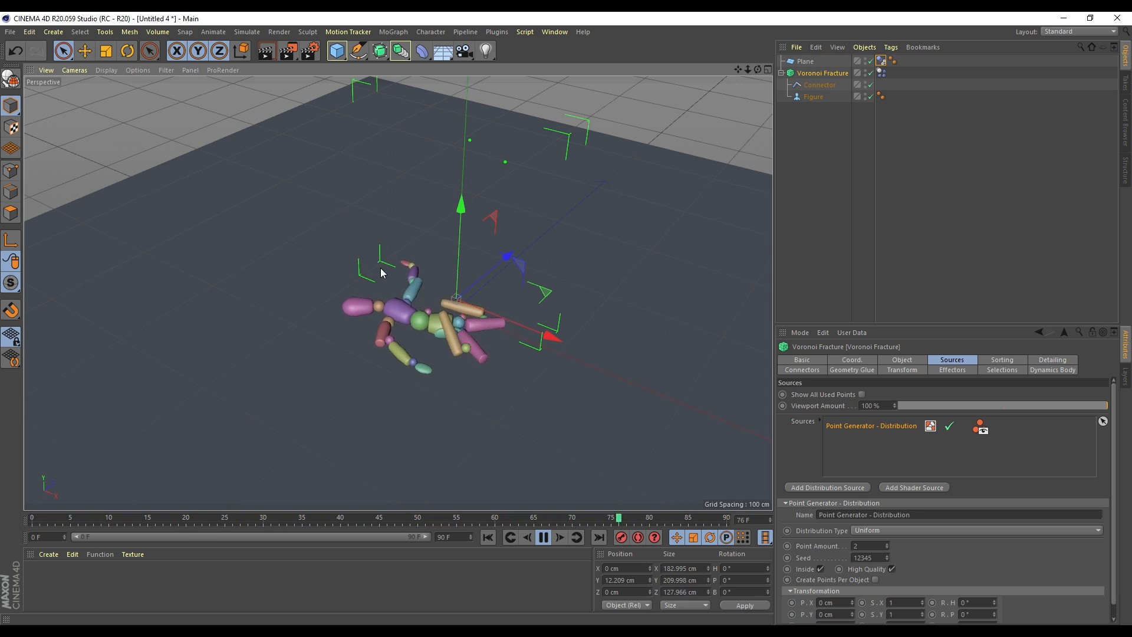
Pause, rewind to frame 0, and set the Normal distribution's Standard Deviation to 0.35
{"action": "left_click", "coordinate": [542, 537]}
{"action": "scroll", "coordinate": [988, 514], "scroll_direction": "down", "scroll_amount": 2}
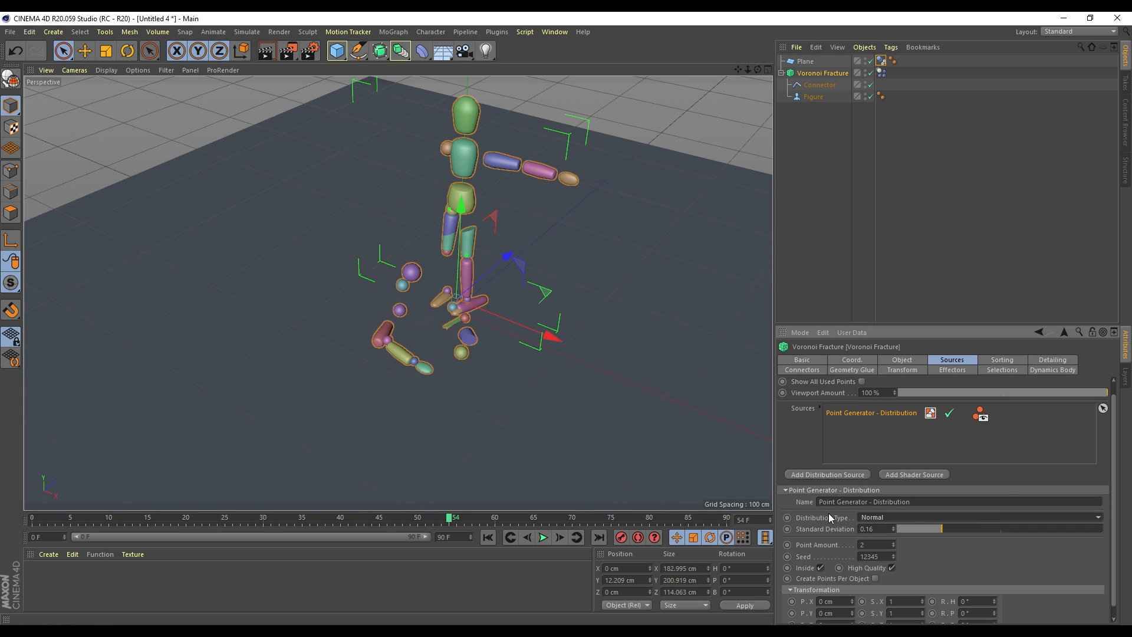
{"action": "scroll", "coordinate": [971, 526], "scroll_direction": "up", "scroll_amount": 4}
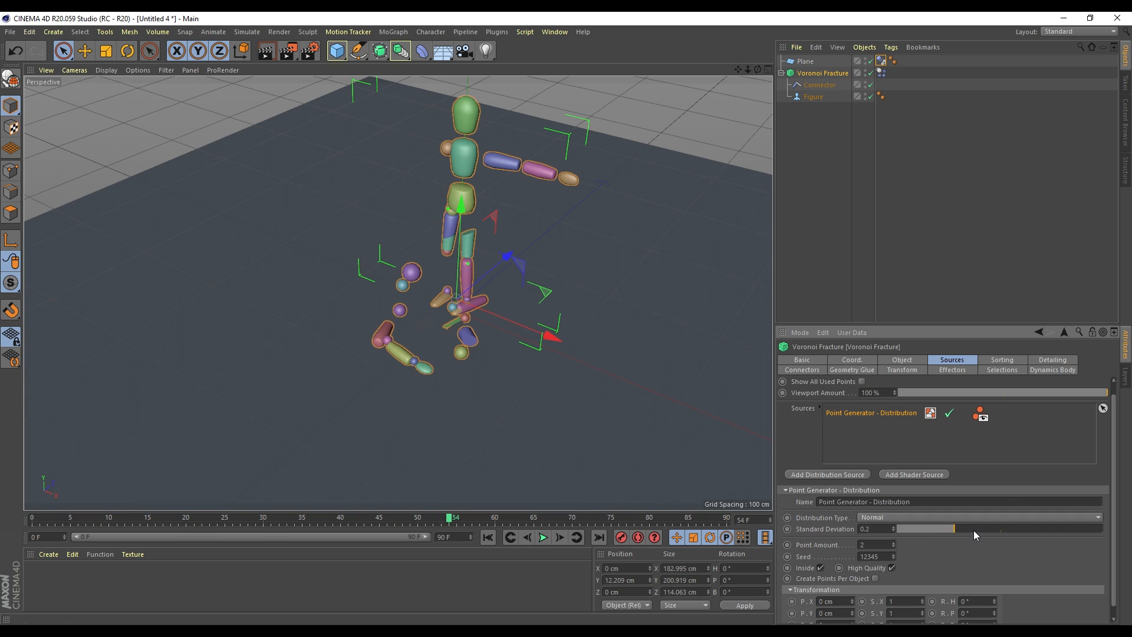
{"action": "scroll", "coordinate": [974, 529], "scroll_direction": "down", "scroll_amount": 4}
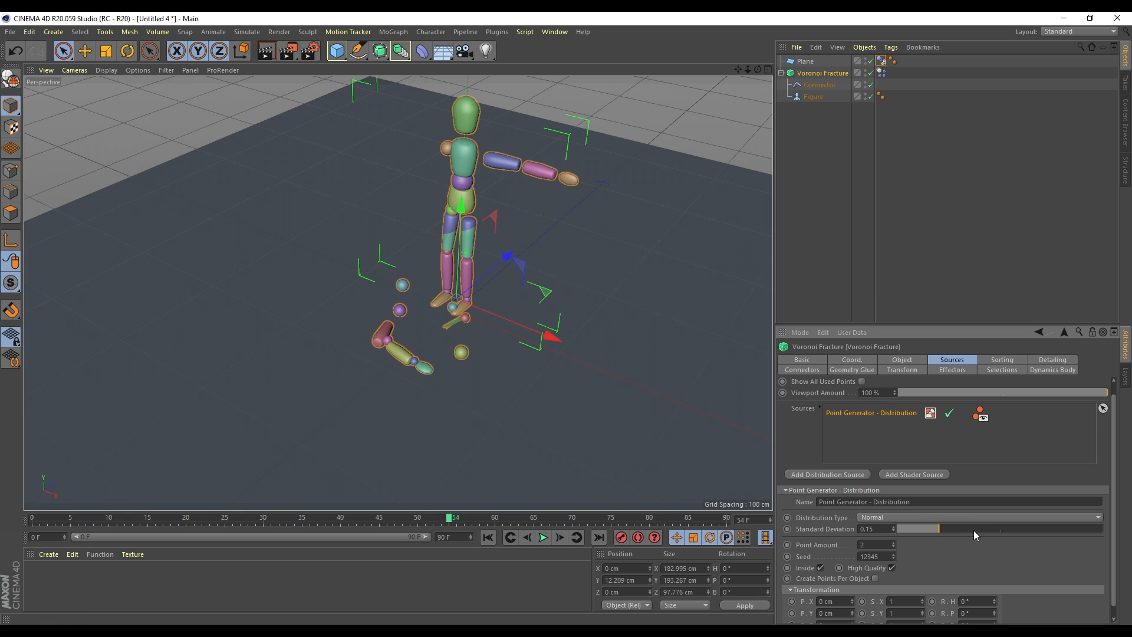
{"action": "left_click", "coordinate": [487, 537]}
{"action": "left_click_drag", "start_coordinate": [960, 525], "coordinate": [1074, 526]}
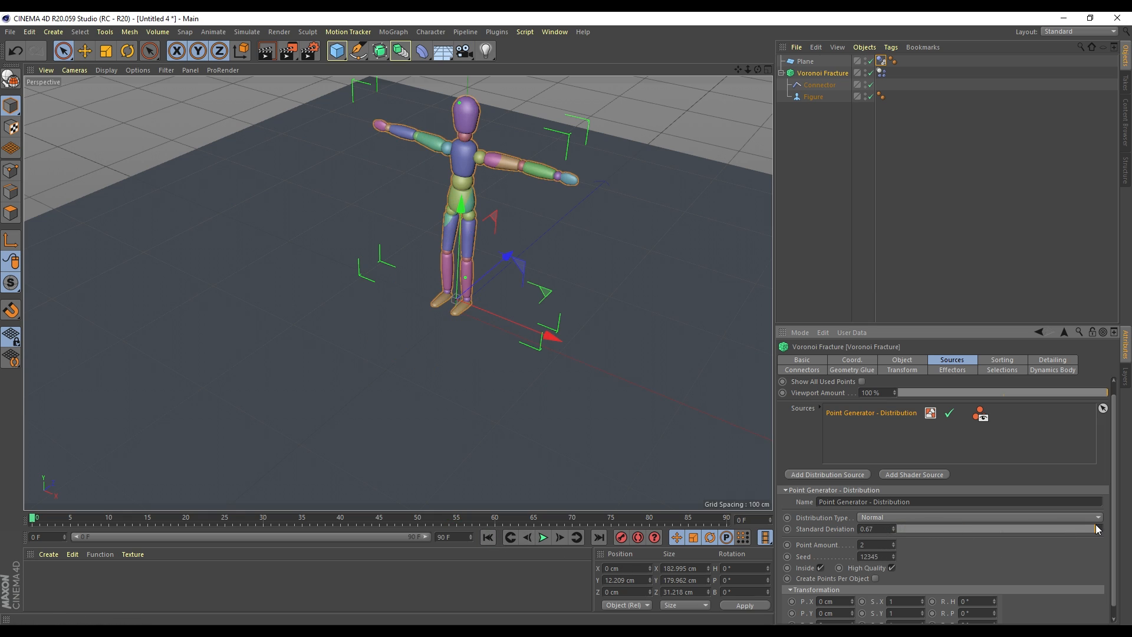
{"action": "left_click_drag", "start_coordinate": [1098, 528], "coordinate": [799, 534]}
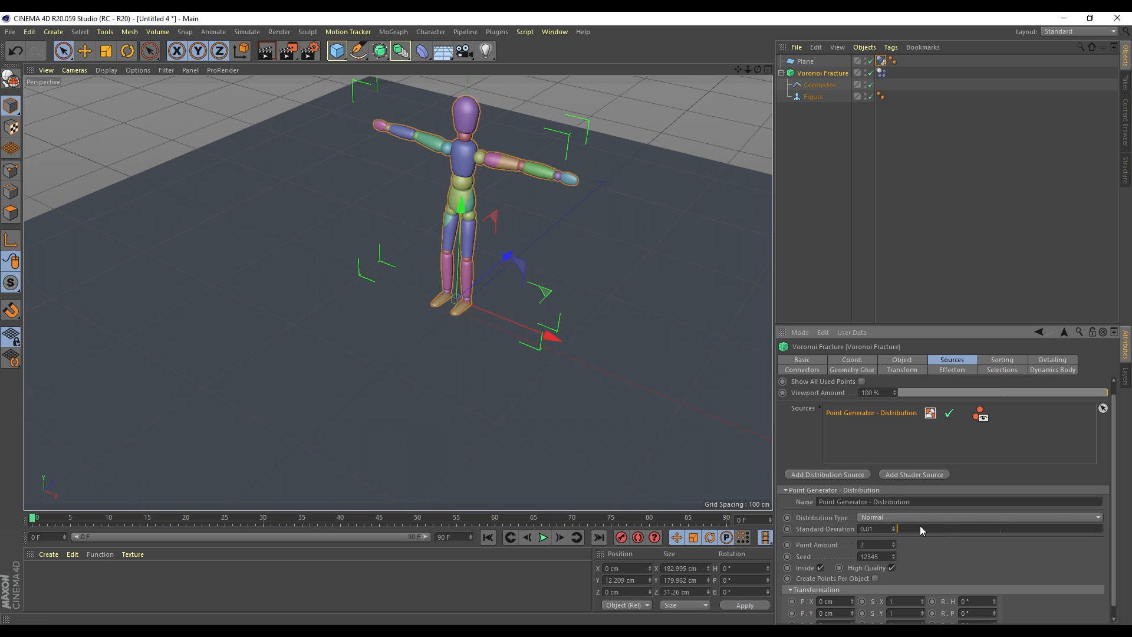
{"action": "left_click_drag", "start_coordinate": [922, 529], "coordinate": [998, 532]}
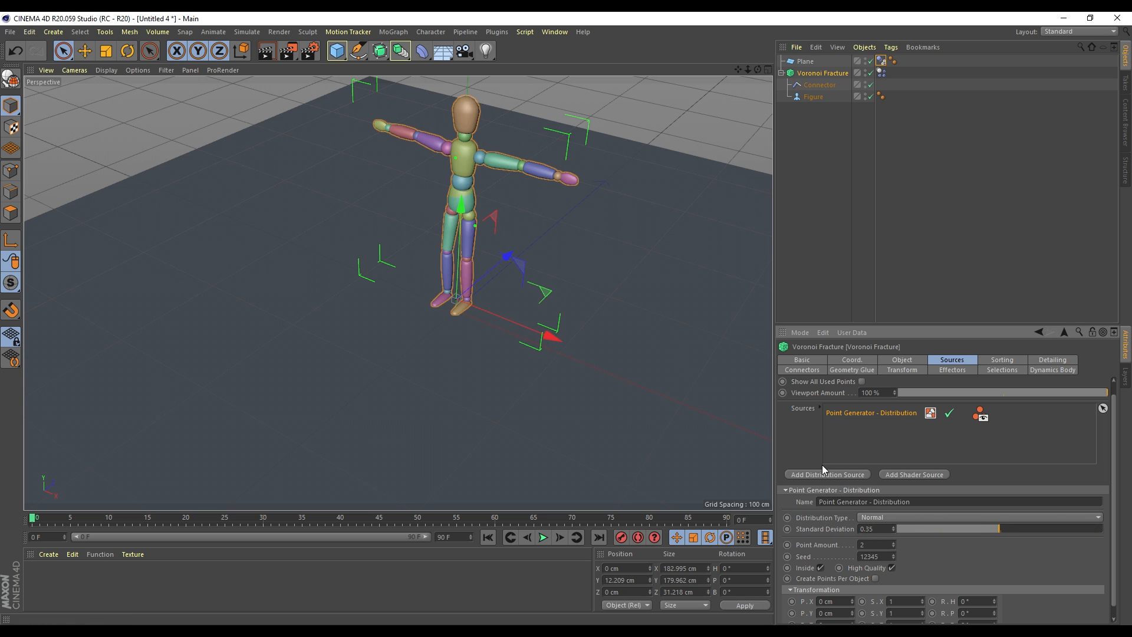
{"action": "left_click_drag", "start_coordinate": [737, 70], "coordinate": [736, 72]}
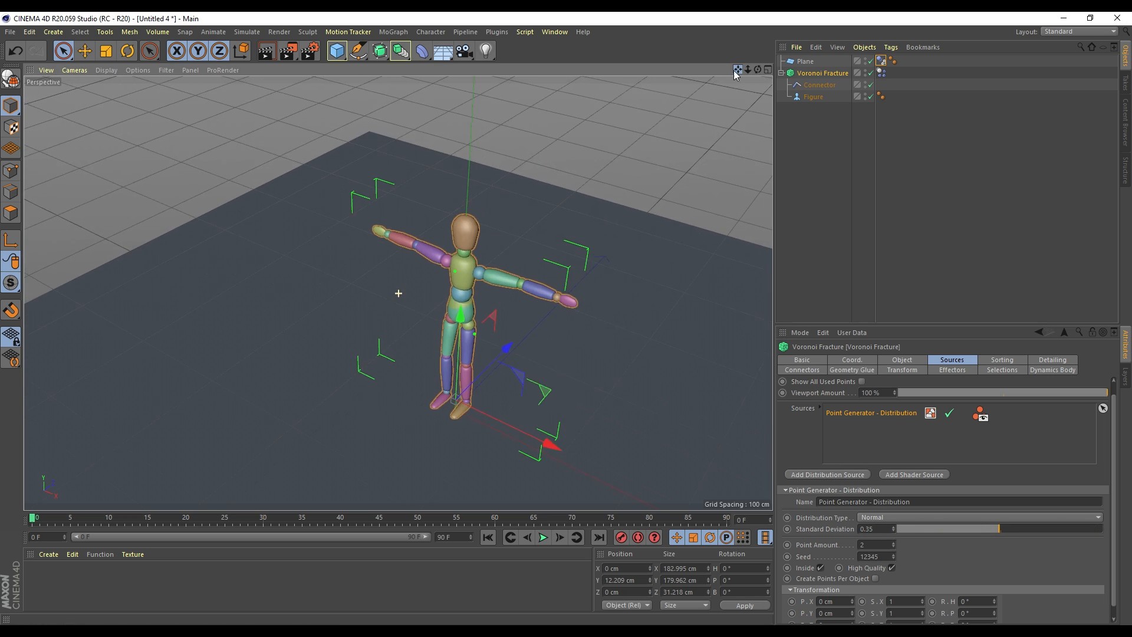
Browse the fracture's Sorting, Detailing and Geometry Glue tabs, ending on Connectors
{"action": "left_click", "coordinate": [1001, 361]}
{"action": "left_click", "coordinate": [1052, 360]}
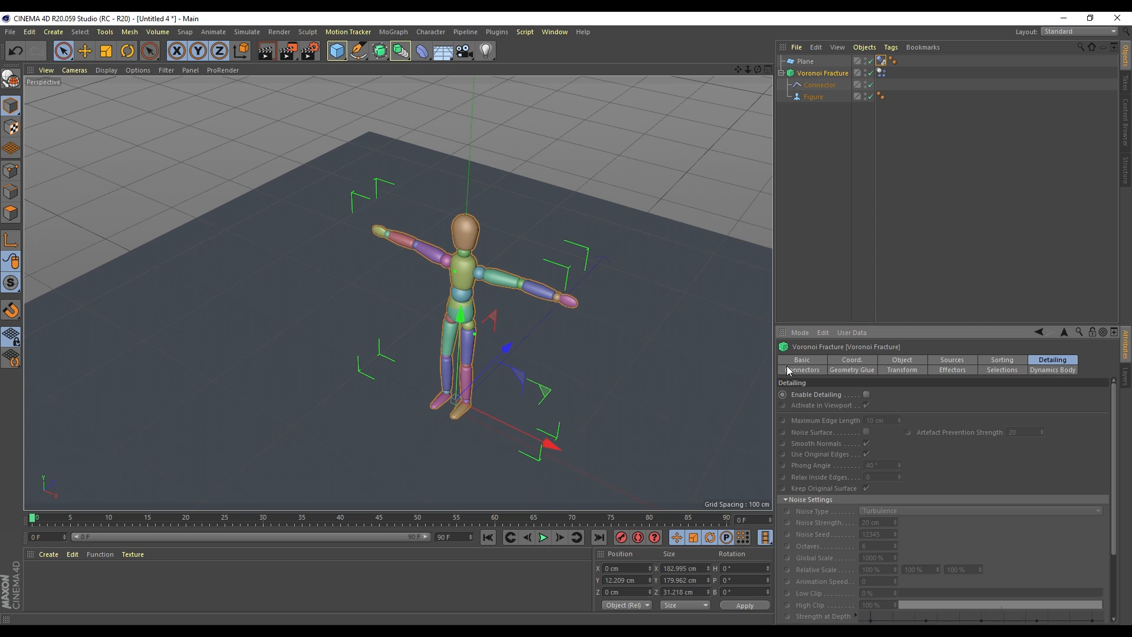
{"action": "left_click", "coordinate": [810, 371]}
{"action": "left_click", "coordinate": [858, 370]}
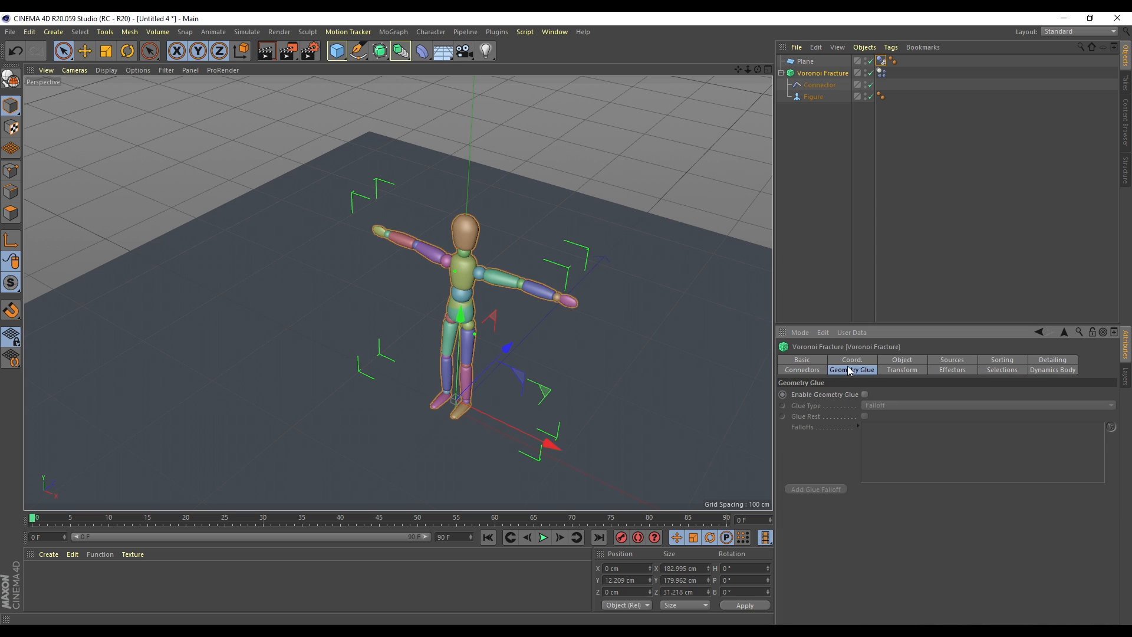
{"action": "left_click", "coordinate": [805, 372]}
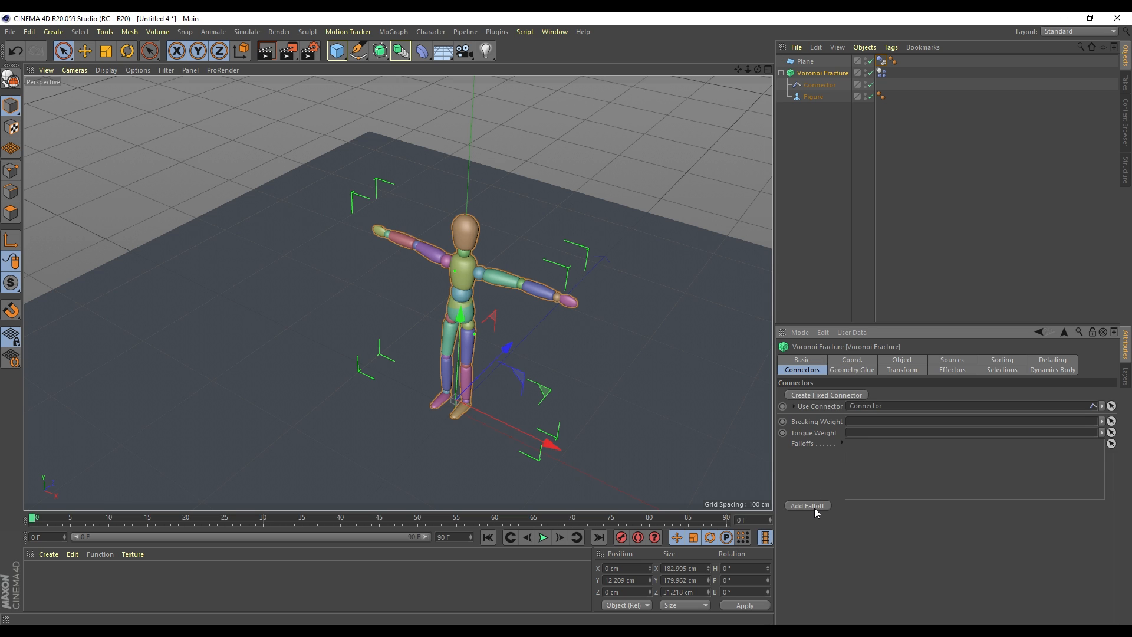
Play the simulation to watch the figure collapse, then rewind to the first frame
{"action": "left_click_drag", "start_coordinate": [738, 70], "coordinate": [750, 8]}
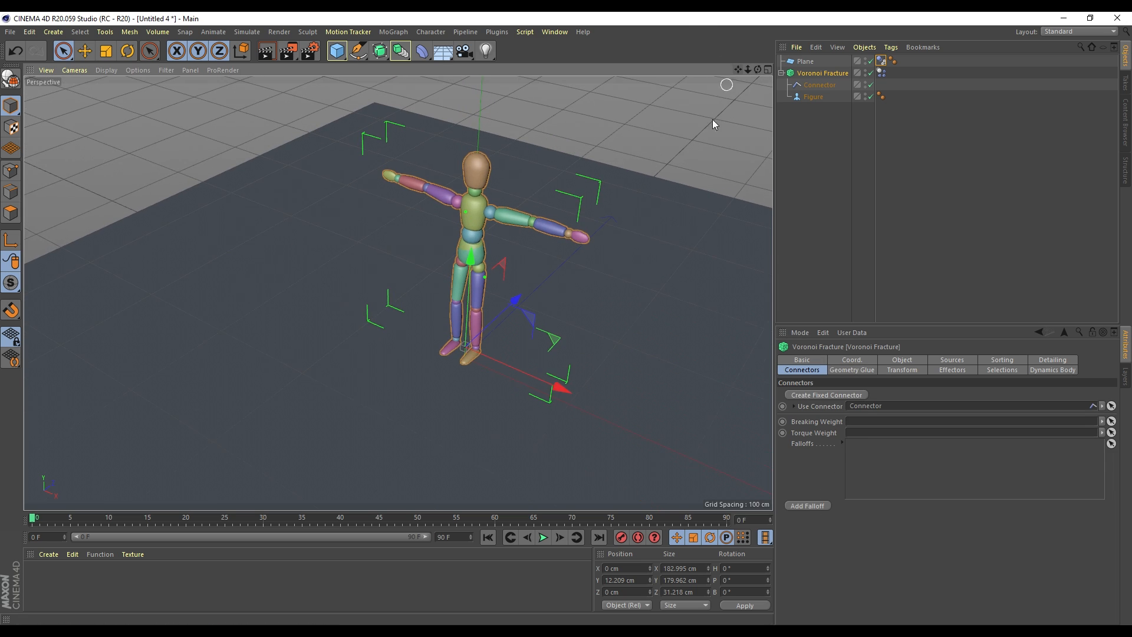
{"action": "left_click", "coordinate": [543, 537]}
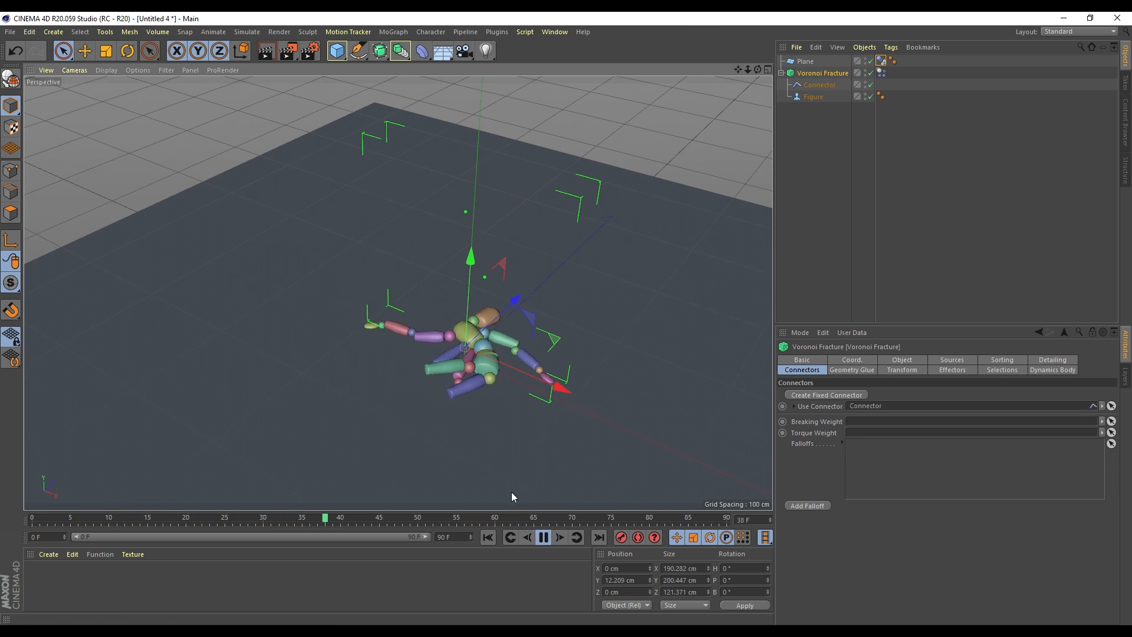
{"action": "left_click", "coordinate": [487, 539]}
{"action": "left_click", "coordinate": [543, 537]}
{"action": "left_click", "coordinate": [482, 539]}
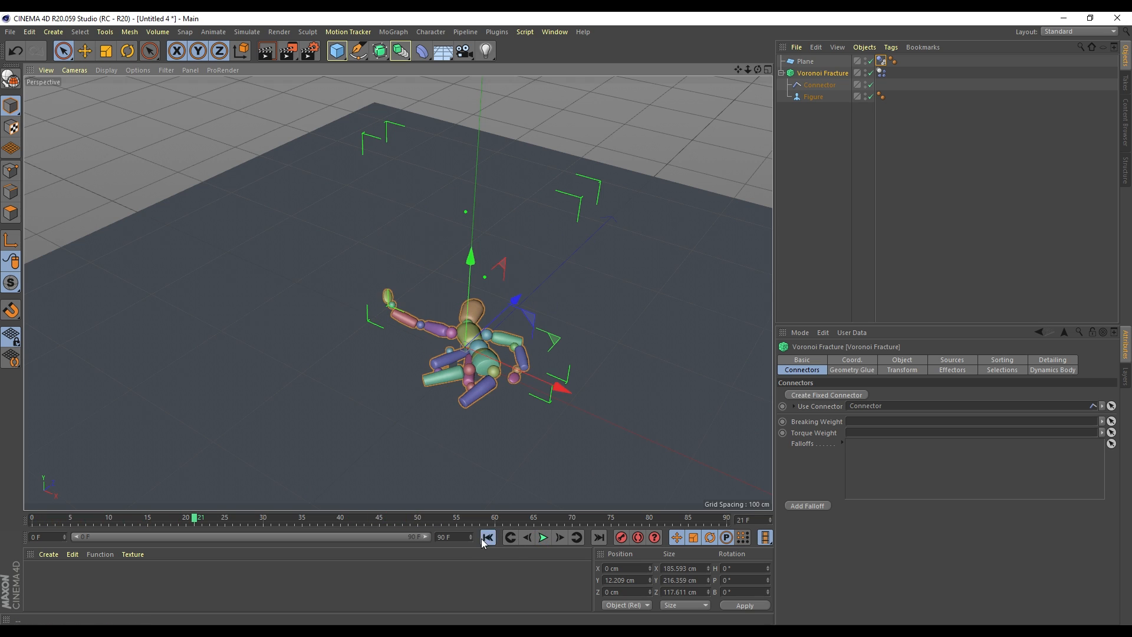
Tilt the figure backward, test its fall in playback, then rewind to frame 0
{"action": "key", "text": "r"}
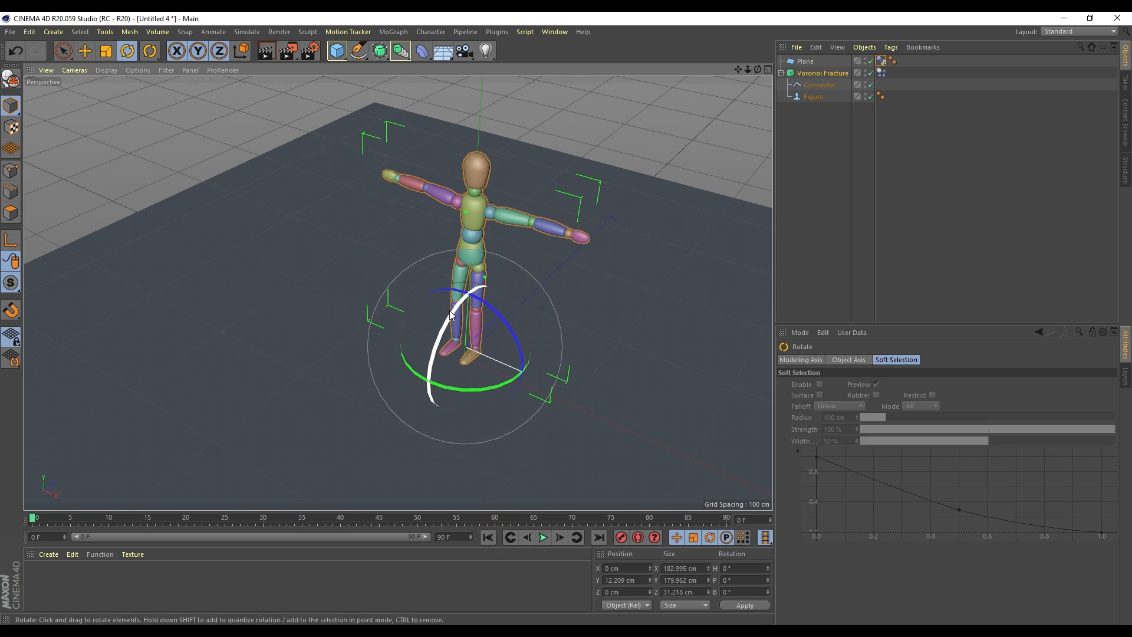
{"action": "left_click_drag", "start_coordinate": [449, 310], "coordinate": [489, 264]}
{"action": "key", "text": "space"}
{"action": "left_click", "coordinate": [469, 349]}
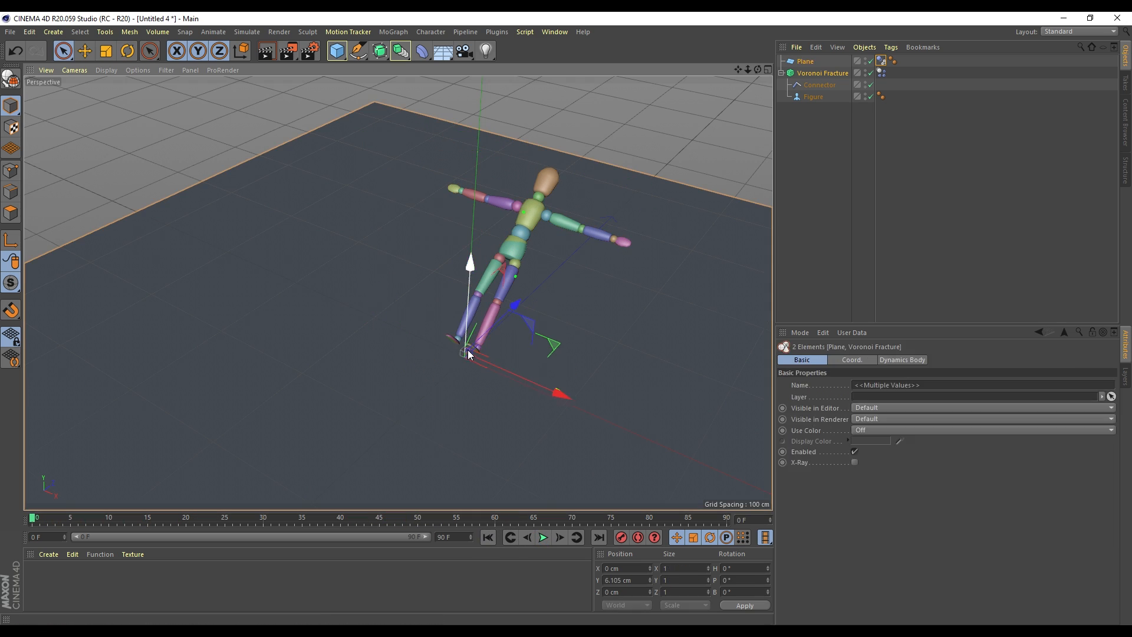
{"action": "left_click", "coordinate": [543, 537]}
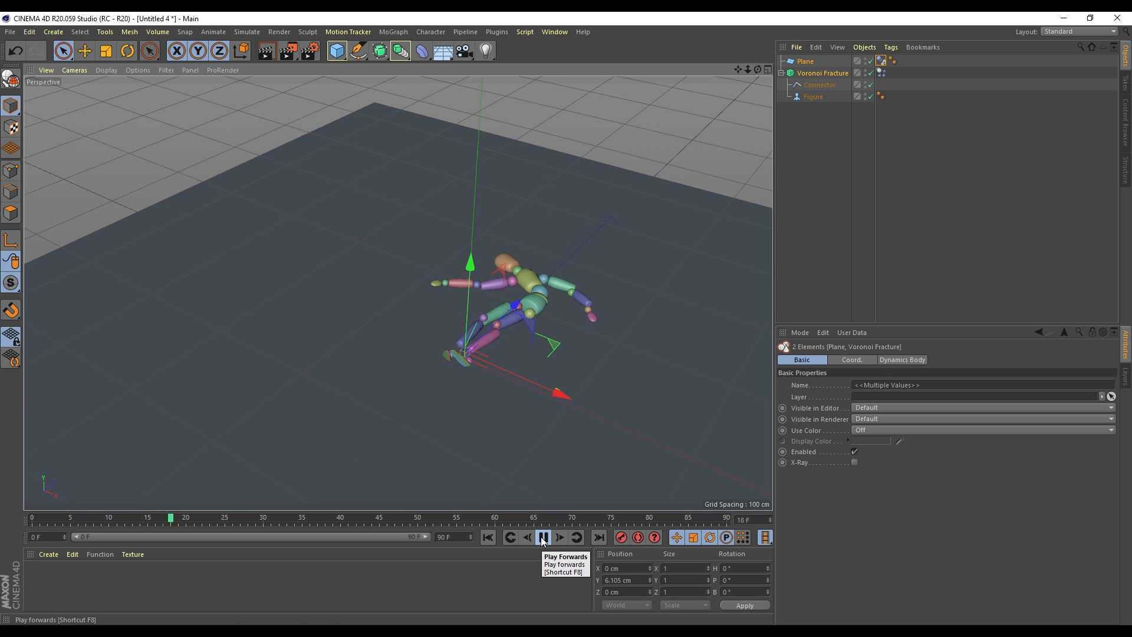
{"action": "left_click", "coordinate": [543, 538]}
{"action": "left_click", "coordinate": [488, 537]}
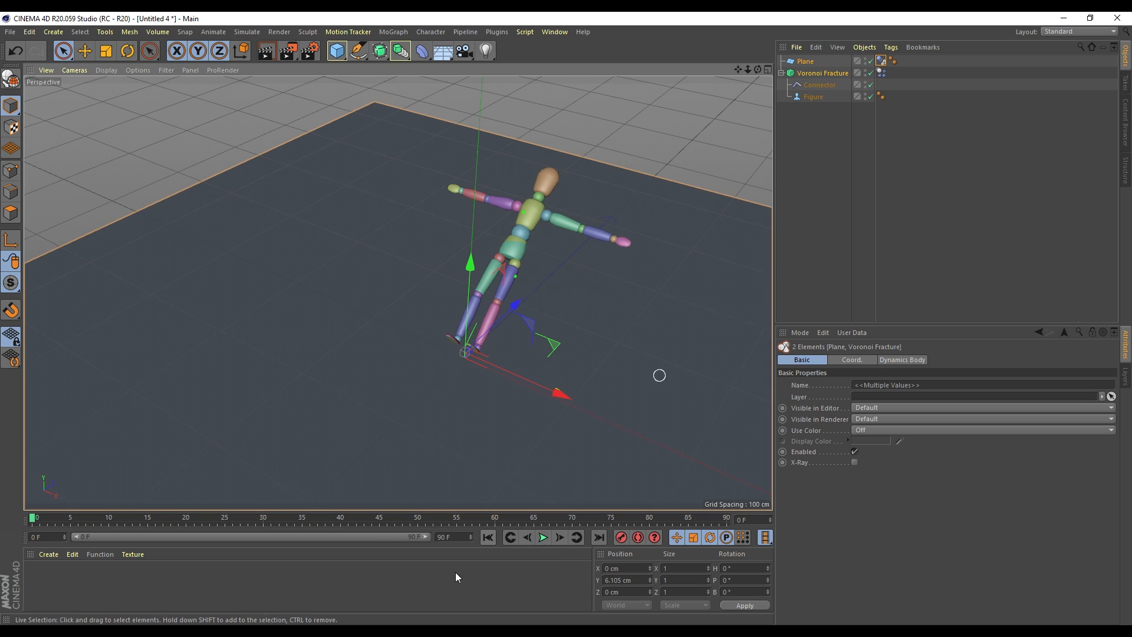
Extend the timeline's end frame to 200 F
{"action": "left_click_drag", "start_coordinate": [453, 537], "coordinate": [428, 537]}
{"action": "type", "text": "200"}
{"action": "key", "text": "Return"}
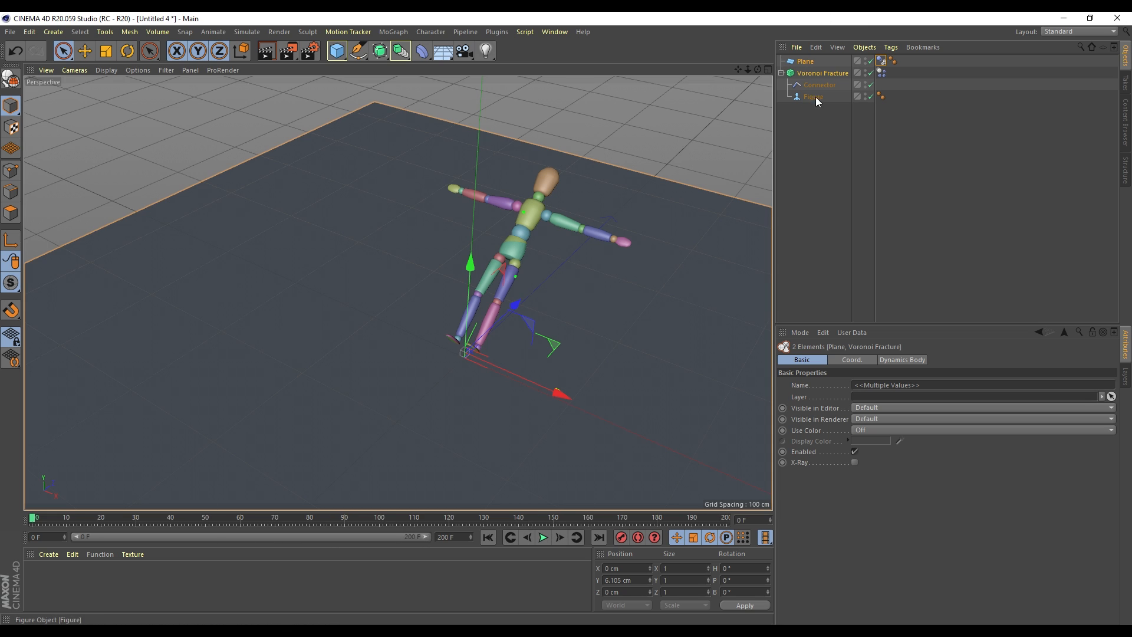
Add a Falloff to the Voronoi Fracture's connectors
{"action": "left_click", "coordinate": [823, 74]}
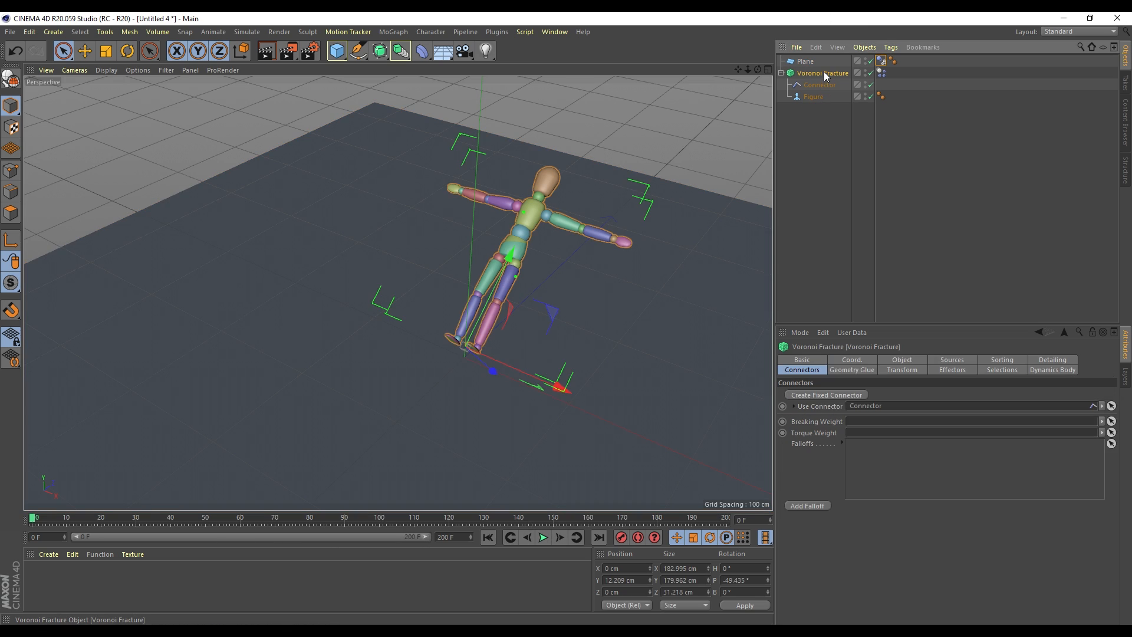
{"action": "left_click", "coordinate": [808, 505]}
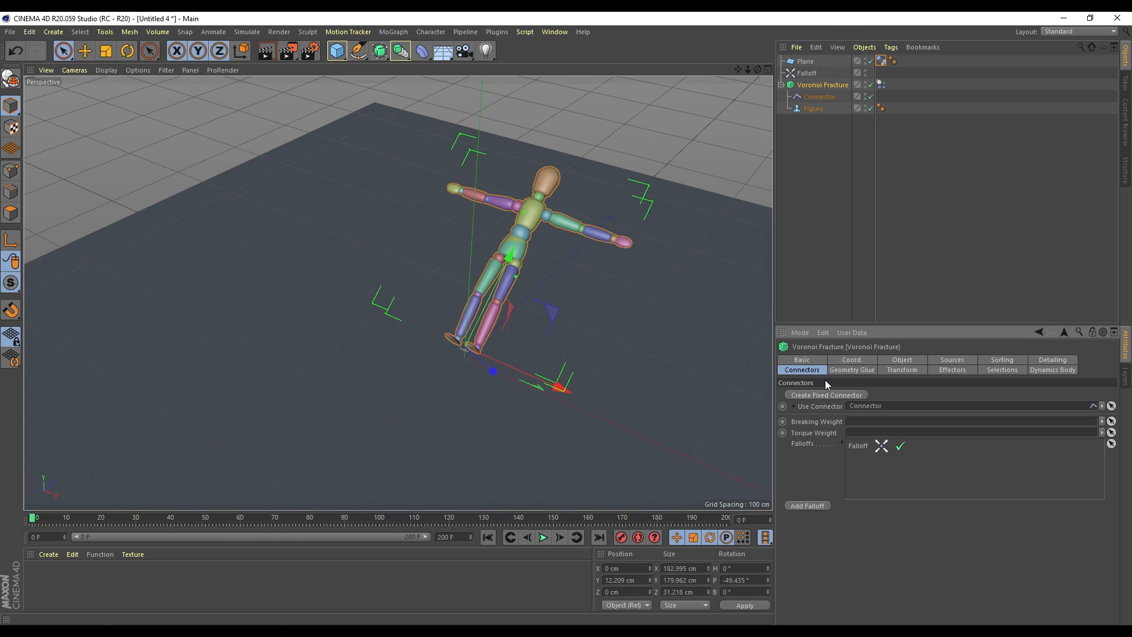
{"action": "left_click", "coordinate": [807, 73]}
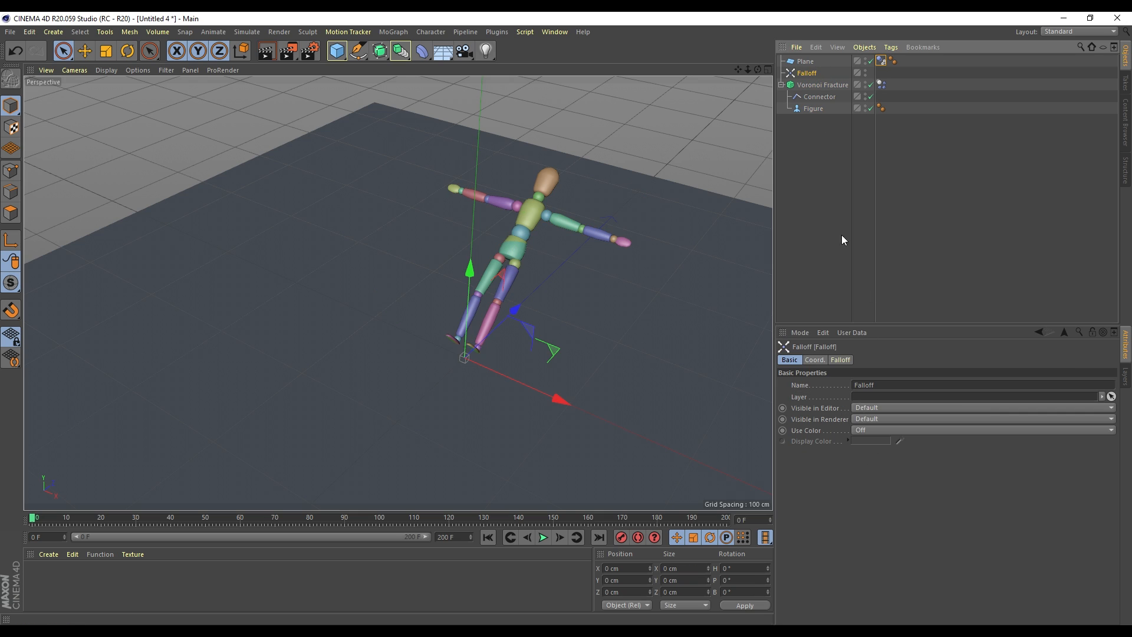
Add a Linear Field to the Falloff, point it Z-, and move it back to about Z -93 cm
{"action": "left_click", "coordinate": [841, 361]}
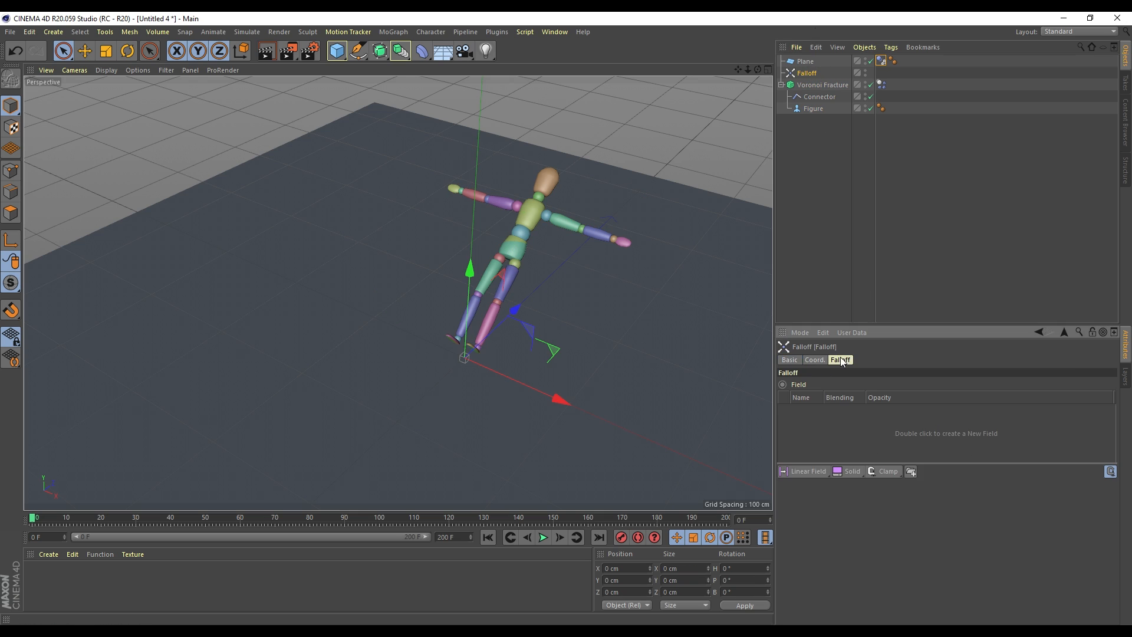
{"action": "left_click", "coordinate": [811, 472]}
{"action": "left_click", "coordinate": [866, 539]}
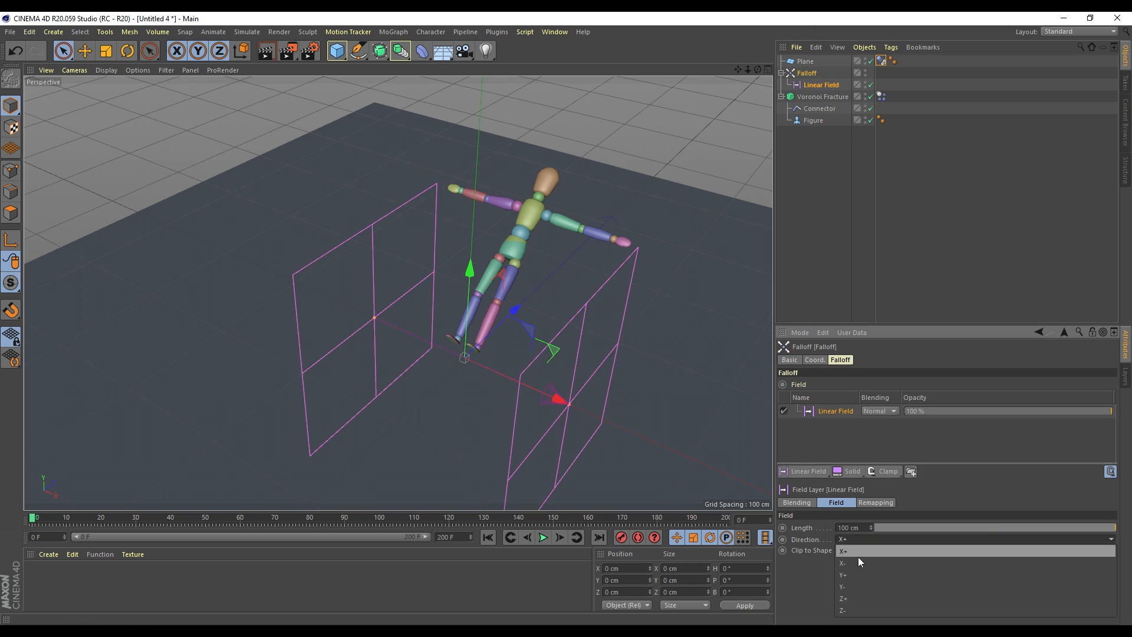
{"action": "left_click", "coordinate": [859, 596]}
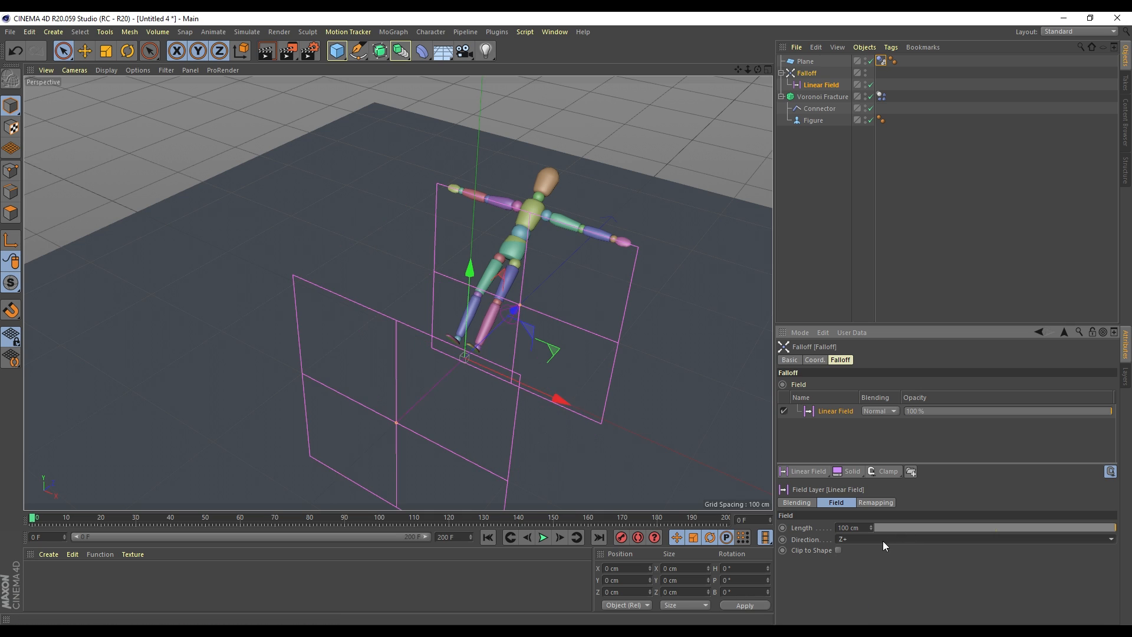
{"action": "left_click", "coordinate": [883, 540]}
{"action": "left_click", "coordinate": [857, 608]}
{"action": "left_click_drag", "start_coordinate": [482, 337], "coordinate": [432, 383]}
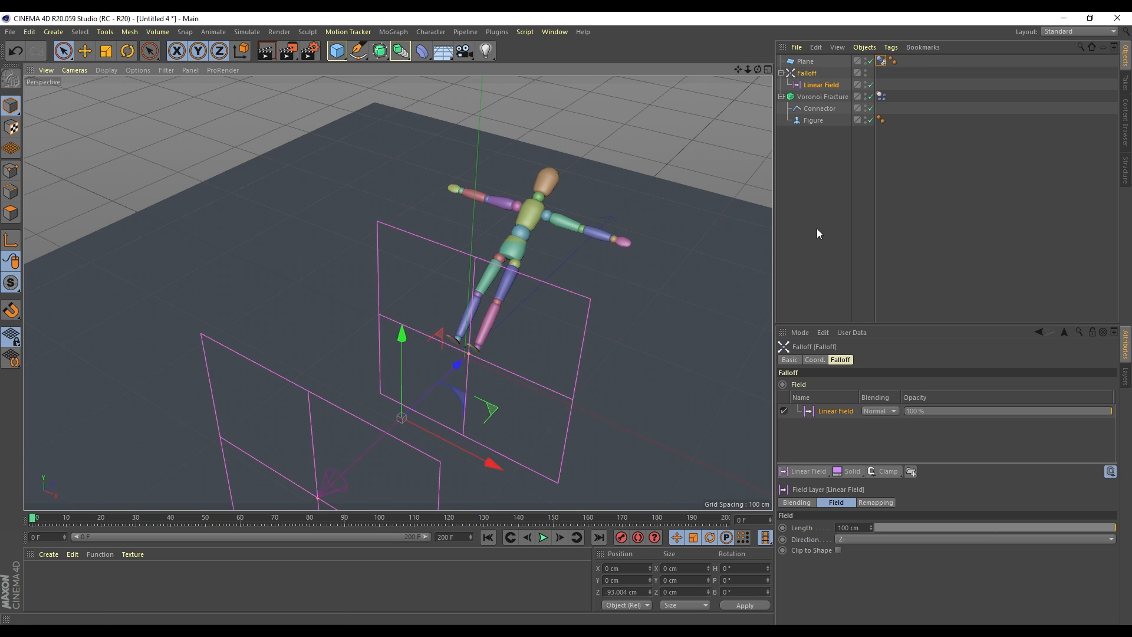
Play the simulation while sliding the Linear Field along Z, then rewind
{"action": "left_click", "coordinate": [546, 538]}
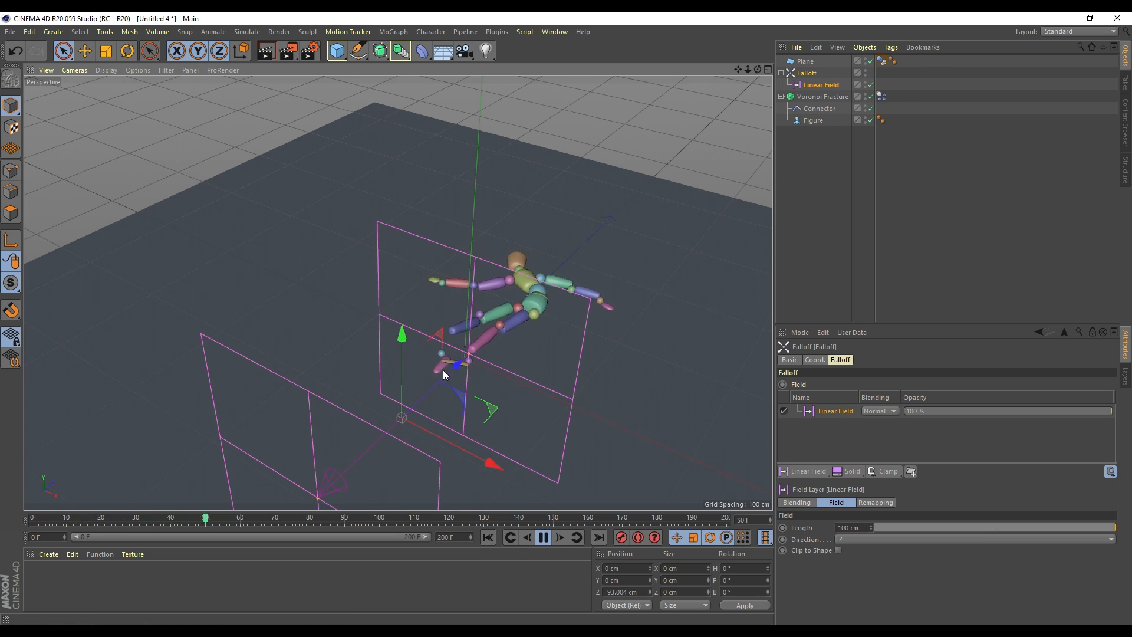
{"action": "left_click_drag", "start_coordinate": [443, 370], "coordinate": [395, 414]}
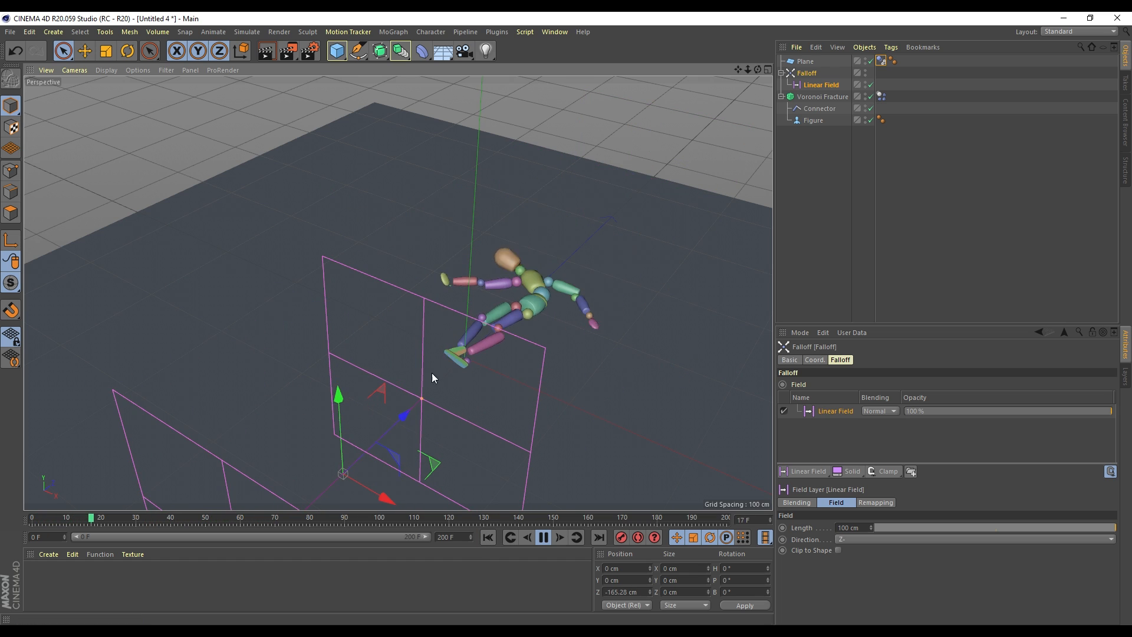
{"action": "left_click_drag", "start_coordinate": [399, 423], "coordinate": [607, 218]}
{"action": "left_click", "coordinate": [487, 536]}
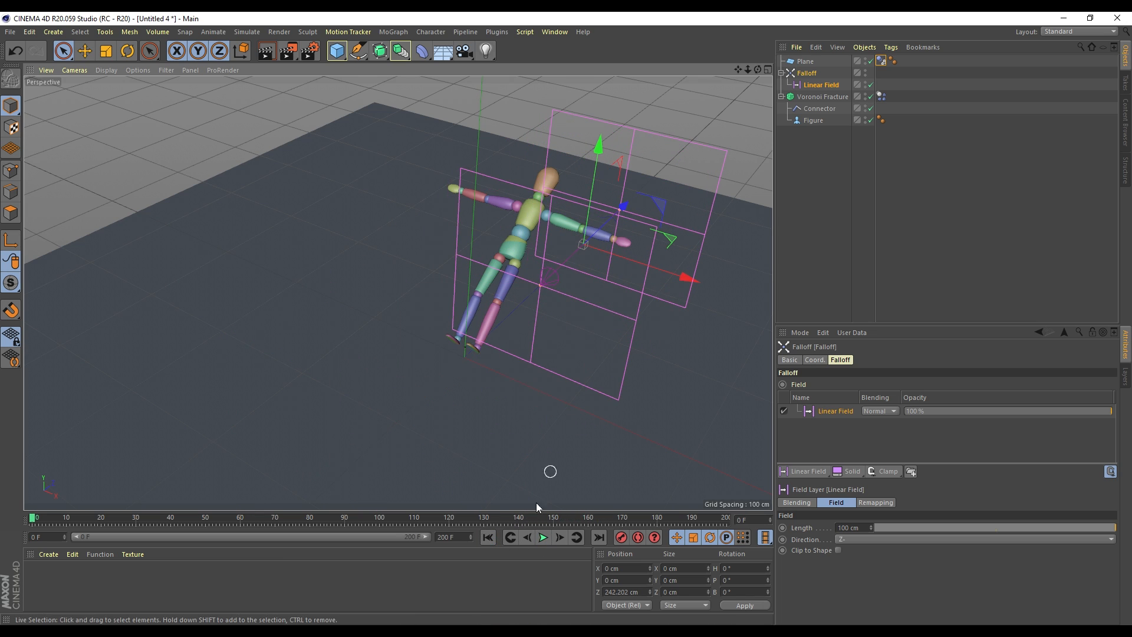
{"action": "left_click", "coordinate": [881, 96]}
{"action": "left_click_drag", "start_coordinate": [513, 310], "coordinate": [487, 355]}
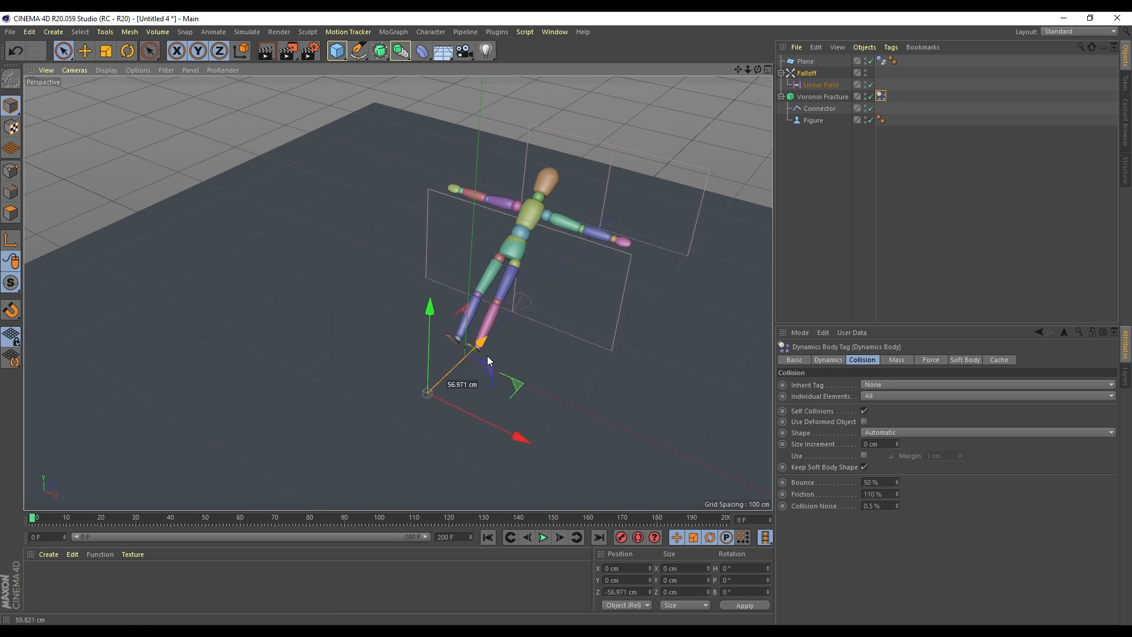
Move the fractured figure to about Y 35.8, Z -113.6 cm, then replay and rewind
{"action": "left_click", "coordinate": [819, 97]}
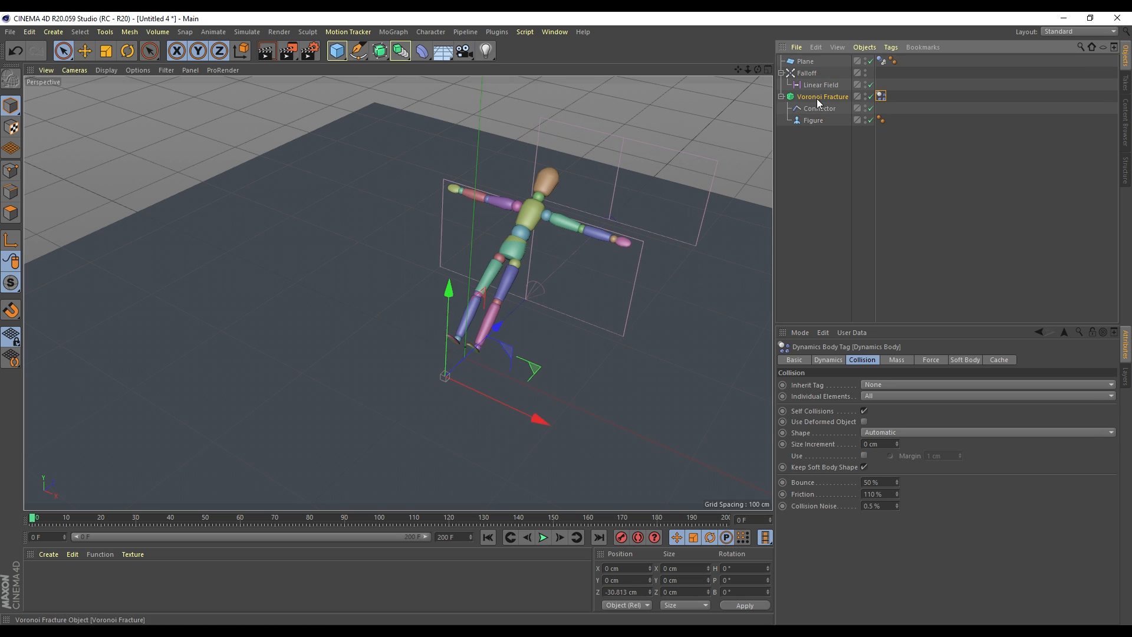
{"action": "left_click_drag", "start_coordinate": [542, 344], "coordinate": [487, 459]}
{"action": "left_click_drag", "start_coordinate": [551, 422], "coordinate": [430, 371], "text": "alt"}
{"action": "left_click_drag", "start_coordinate": [490, 346], "coordinate": [519, 531], "text": "alt"}
{"action": "left_click", "coordinate": [543, 537]}
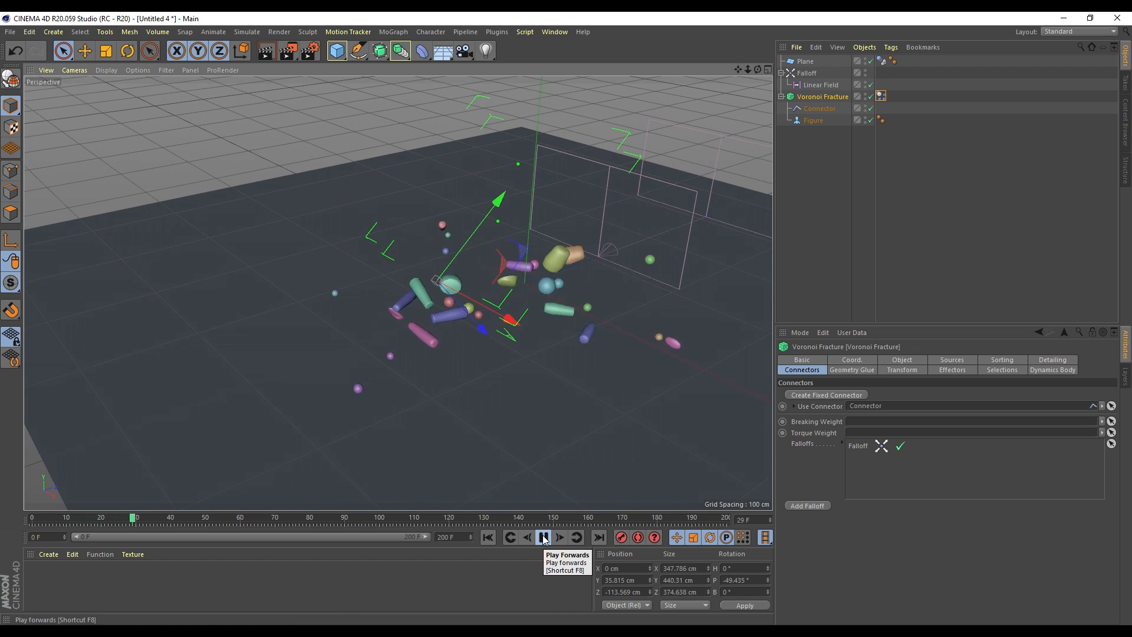
{"action": "left_click", "coordinate": [543, 536]}
{"action": "left_click", "coordinate": [488, 537]}
{"action": "left_click_drag", "start_coordinate": [738, 69], "coordinate": [671, 165]}
{"action": "left_click", "coordinate": [827, 86]}
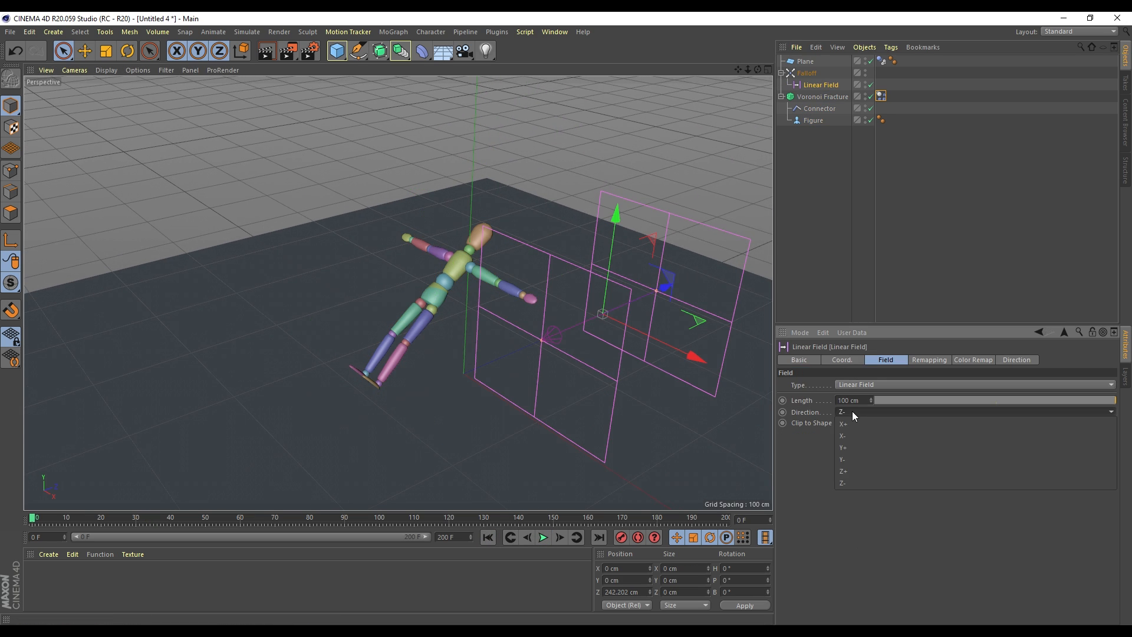
Point the Linear Field along Z+, replay the fall from the start, then select the fracture's Dynamics Body tag
{"action": "left_click", "coordinate": [851, 412]}
{"action": "left_click", "coordinate": [850, 472]}
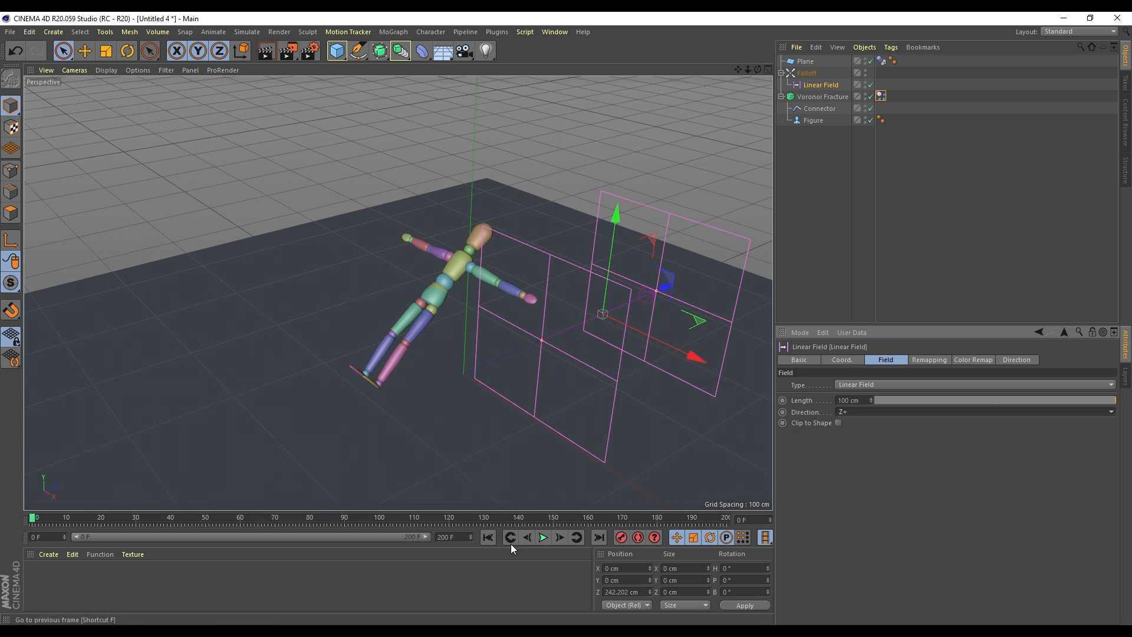
{"action": "left_click", "coordinate": [543, 537]}
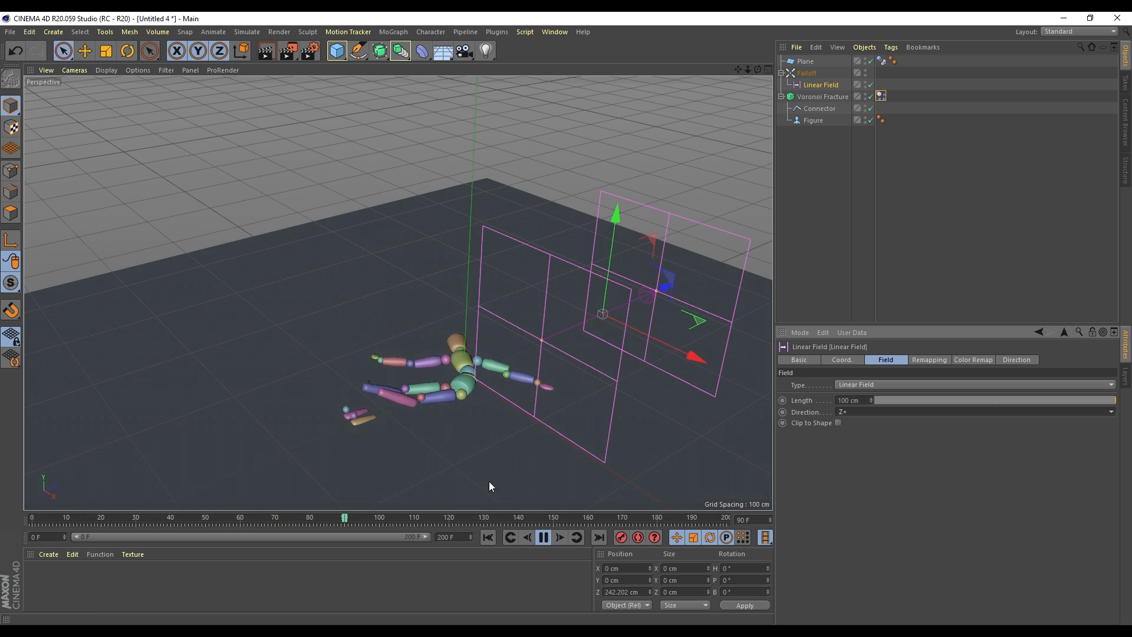
{"action": "left_click", "coordinate": [544, 537]}
{"action": "left_click", "coordinate": [488, 537]}
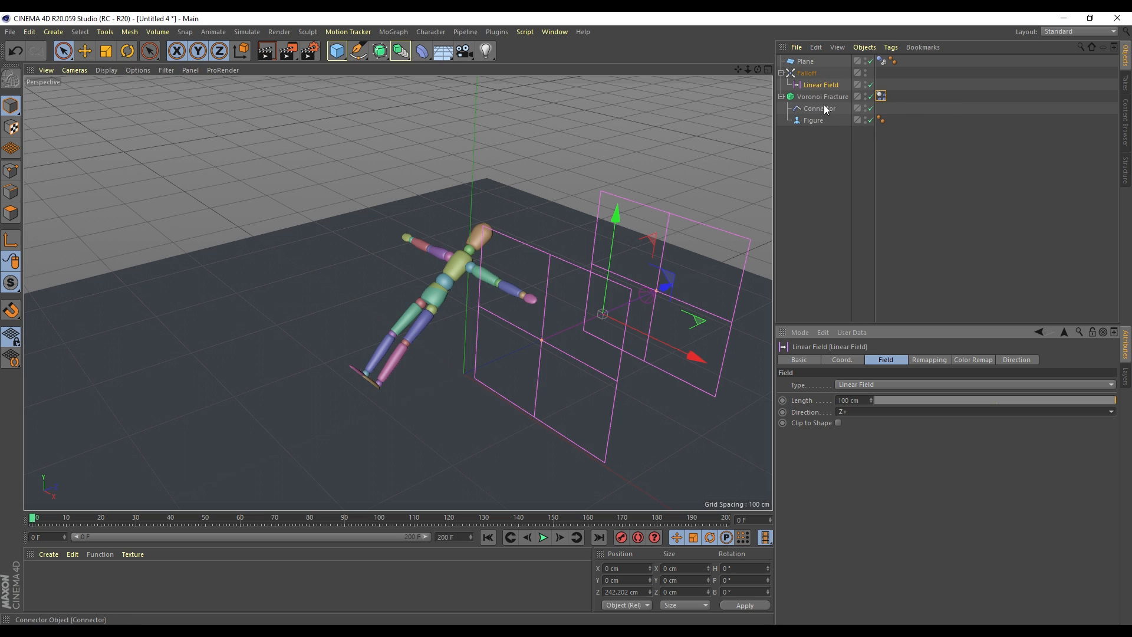
{"action": "left_click", "coordinate": [880, 96]}
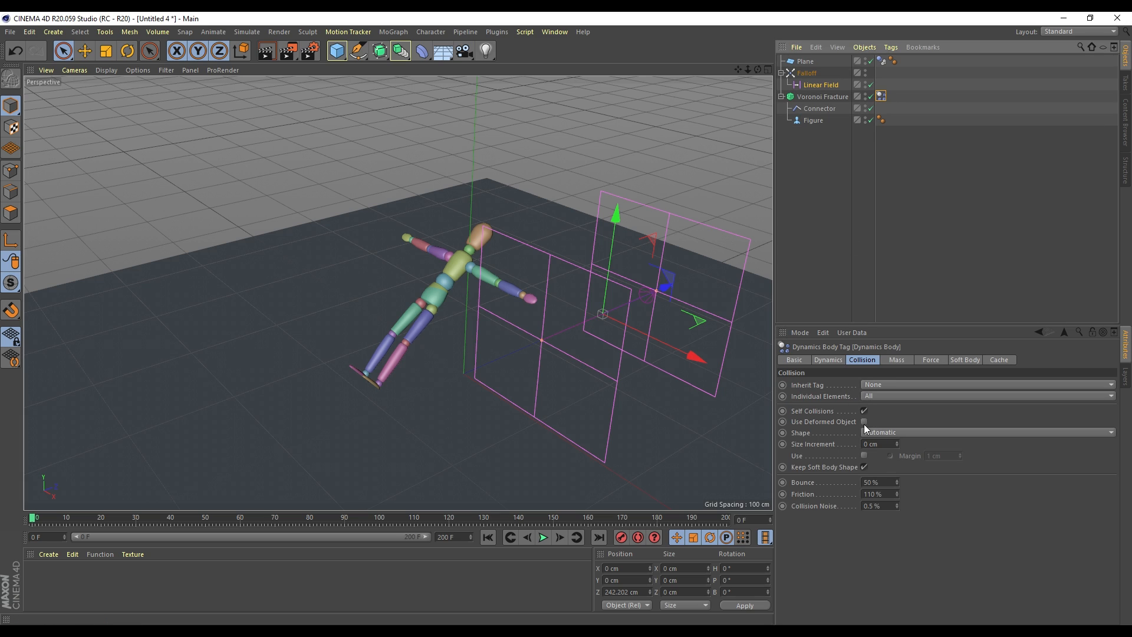
Enable a custom initial velocity on the Dynamics tab, give it a forward Z launch (821 cm), and test it
{"action": "left_click", "coordinate": [828, 360]}
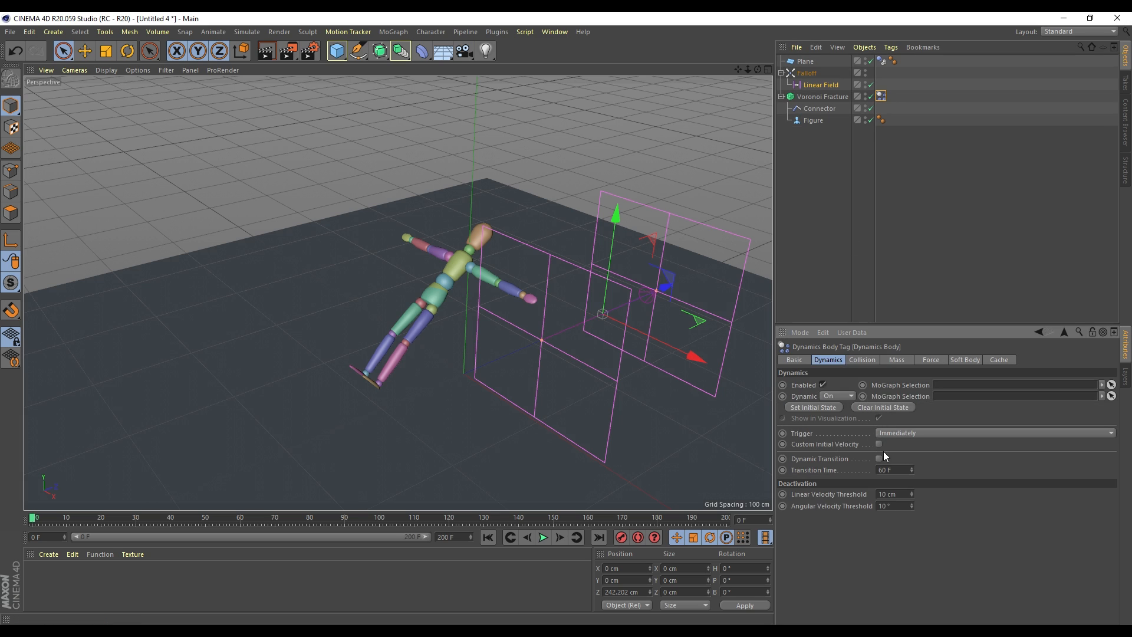
{"action": "left_click", "coordinate": [879, 444]}
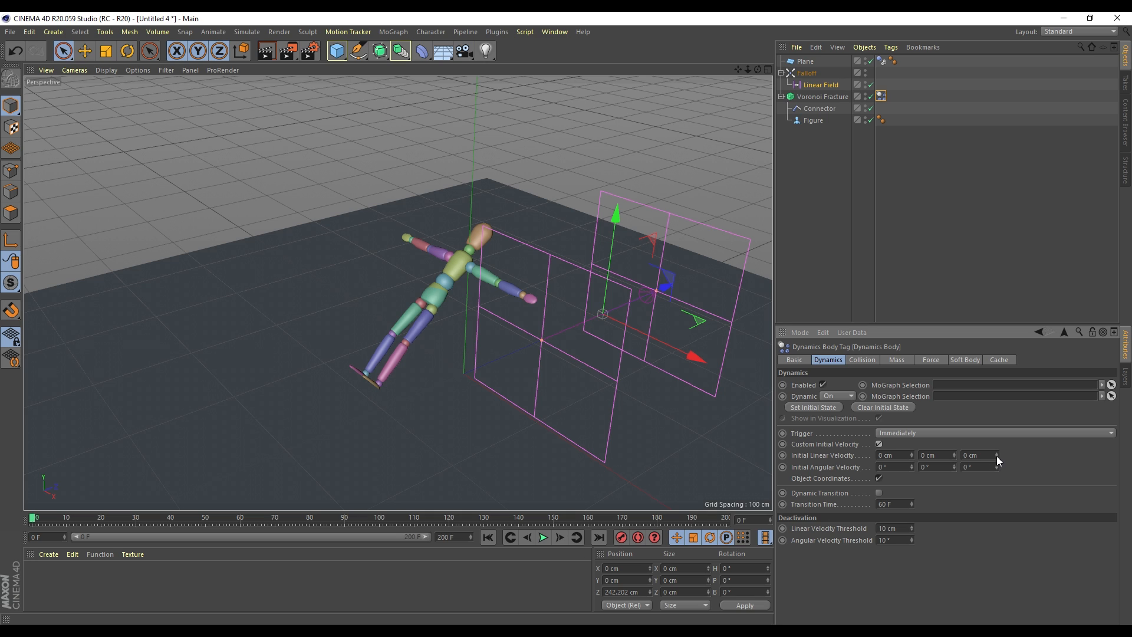
{"action": "left_click_drag", "start_coordinate": [997, 455], "coordinate": [1026, 455]}
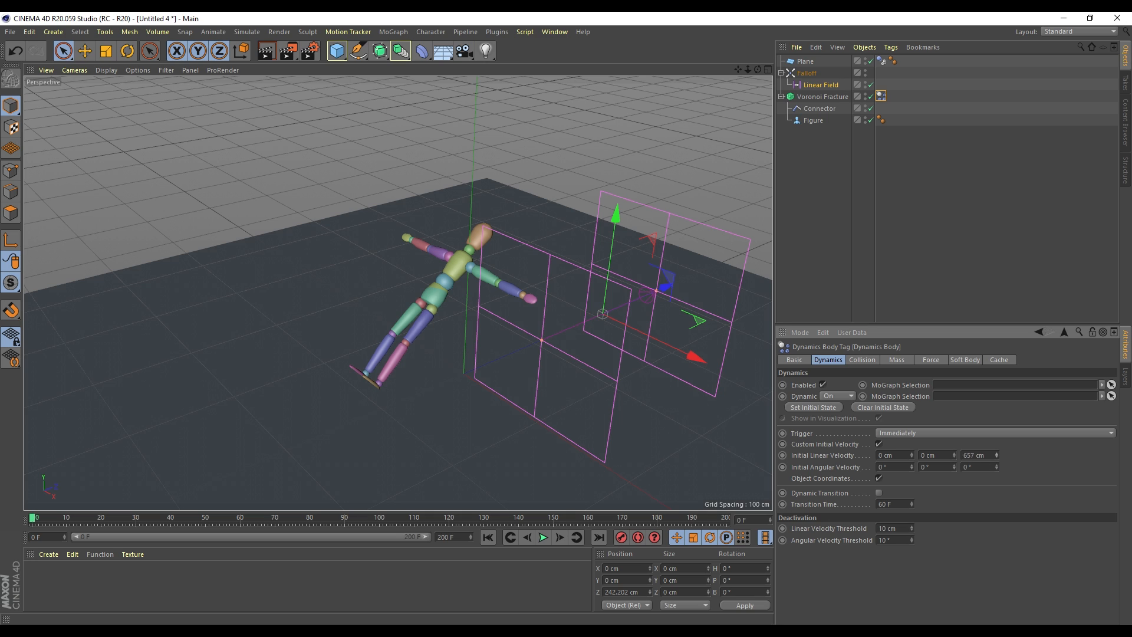
{"action": "left_click", "coordinate": [542, 537]}
{"action": "left_click", "coordinate": [543, 537]}
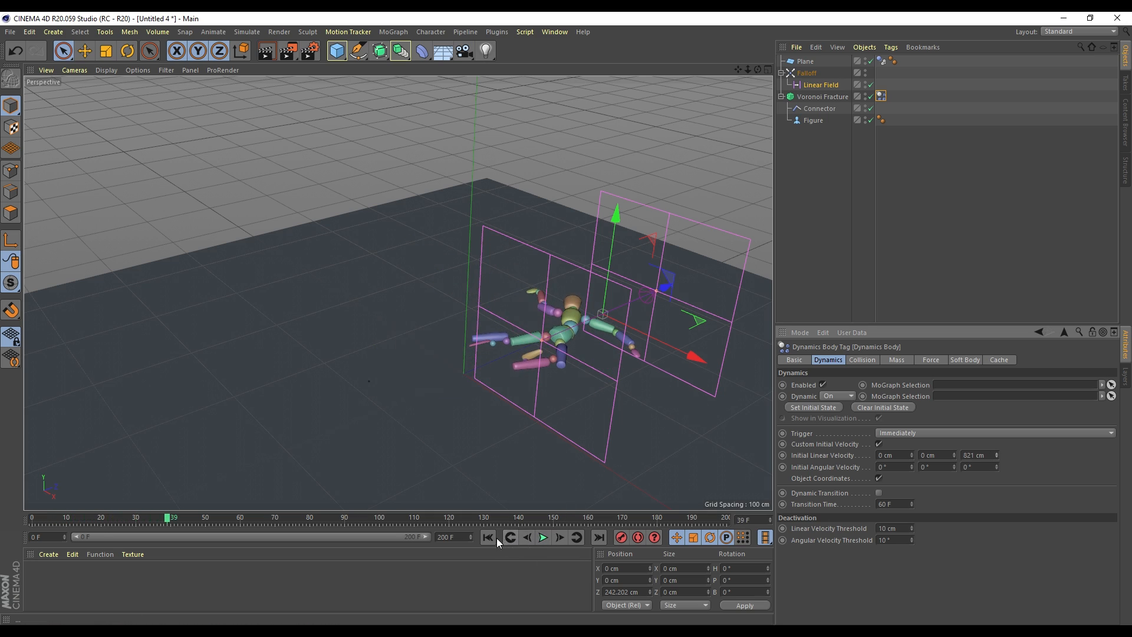
{"action": "left_click", "coordinate": [488, 538]}
Try upward and negative Y initial velocity values, replaying the simulation after each
{"action": "left_click_drag", "start_coordinate": [954, 455], "coordinate": [967, 455]}
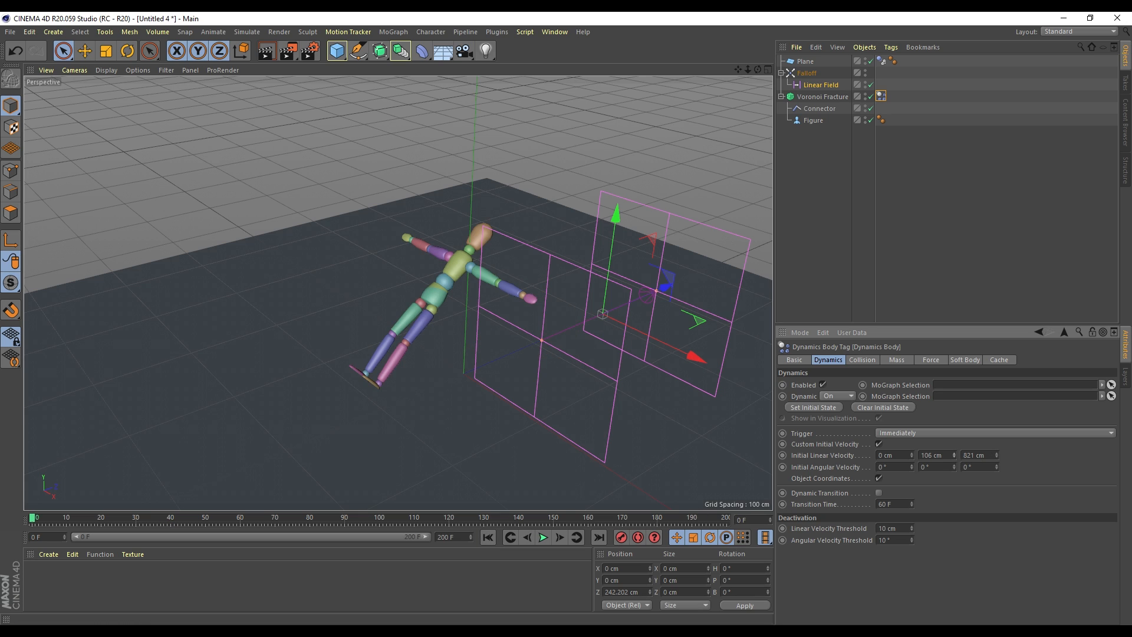
{"action": "left_click", "coordinate": [543, 537]}
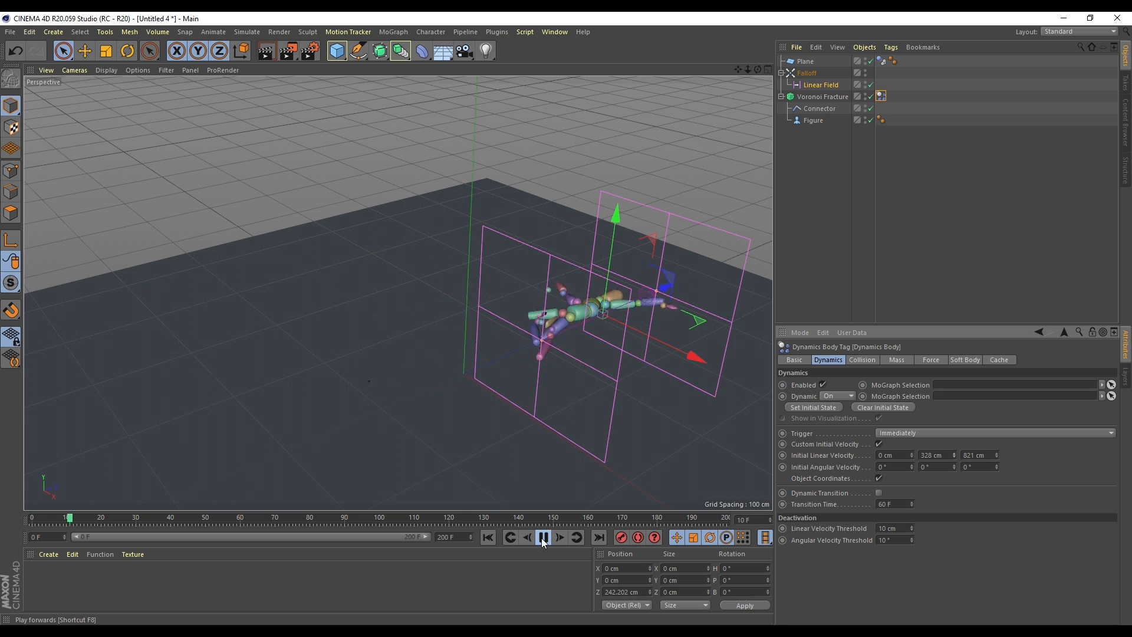
{"action": "left_click", "coordinate": [542, 537]}
{"action": "left_click", "coordinate": [487, 537]}
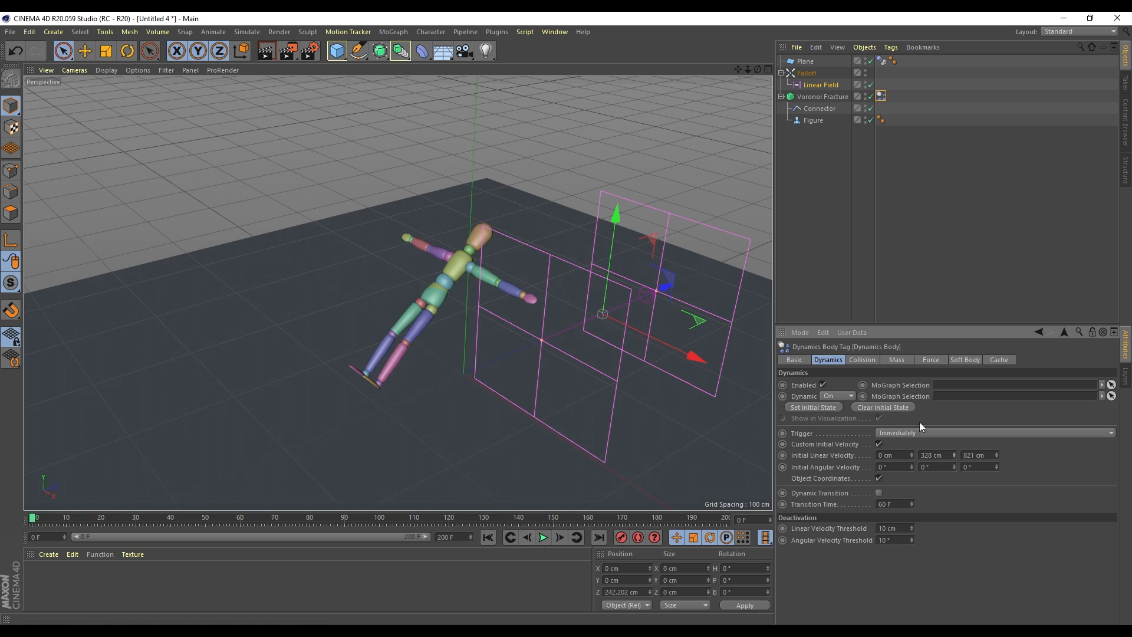
{"action": "left_click_drag", "start_coordinate": [954, 455], "coordinate": [938, 457]}
{"action": "left_click", "coordinate": [542, 537]}
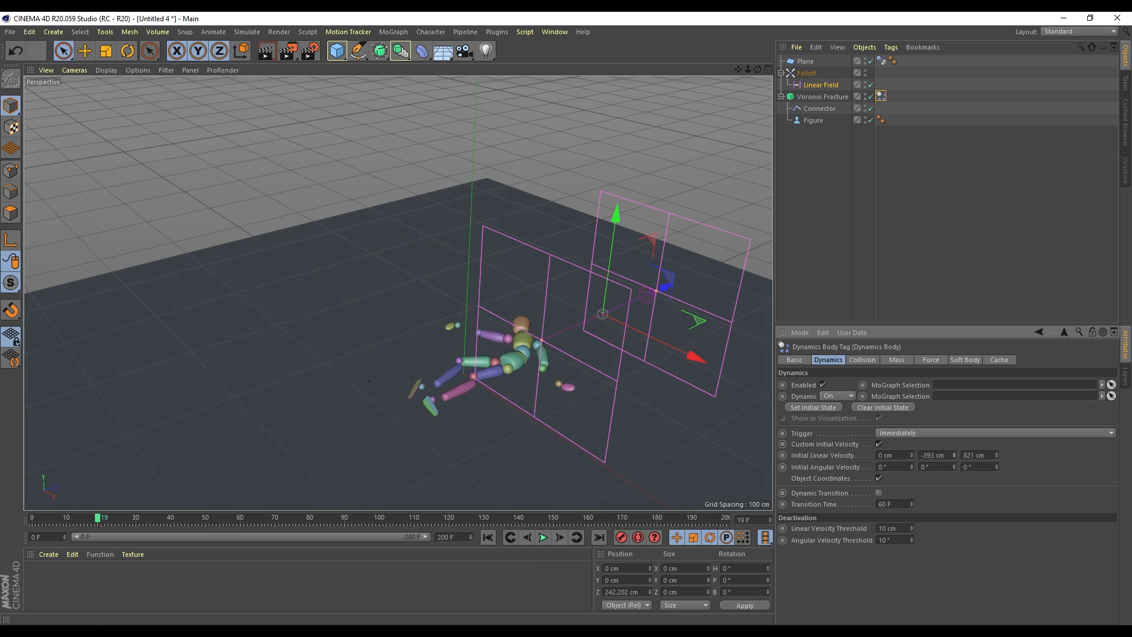
{"action": "left_click", "coordinate": [487, 537]}
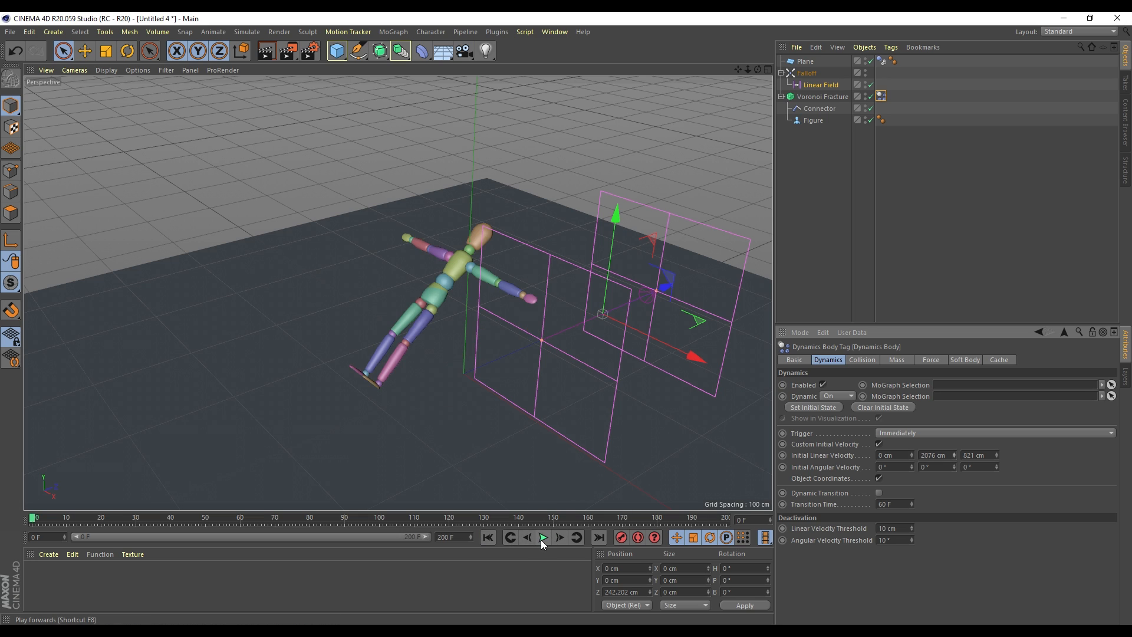
{"action": "left_click", "coordinate": [543, 537]}
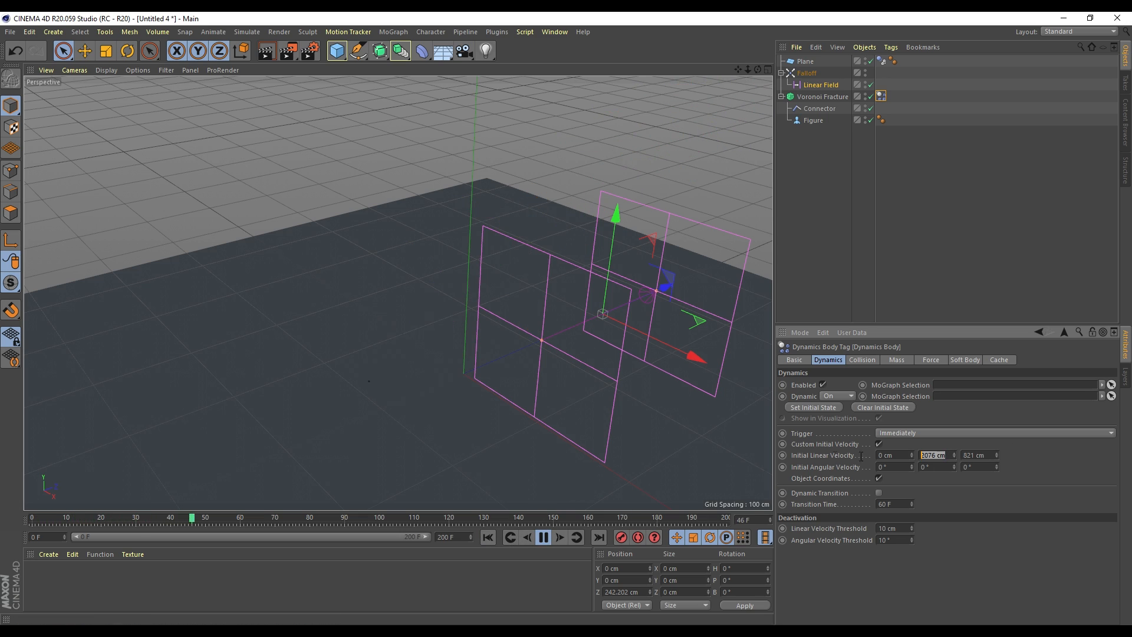
Set Initial Linear Velocity Y to 500 cm and replay from frame 0 in a side-on view
{"action": "key", "text": "BackSpace"}
{"action": "type", "text": "500"}
{"action": "key", "text": "Return"}
{"action": "left_click", "coordinate": [491, 536]}
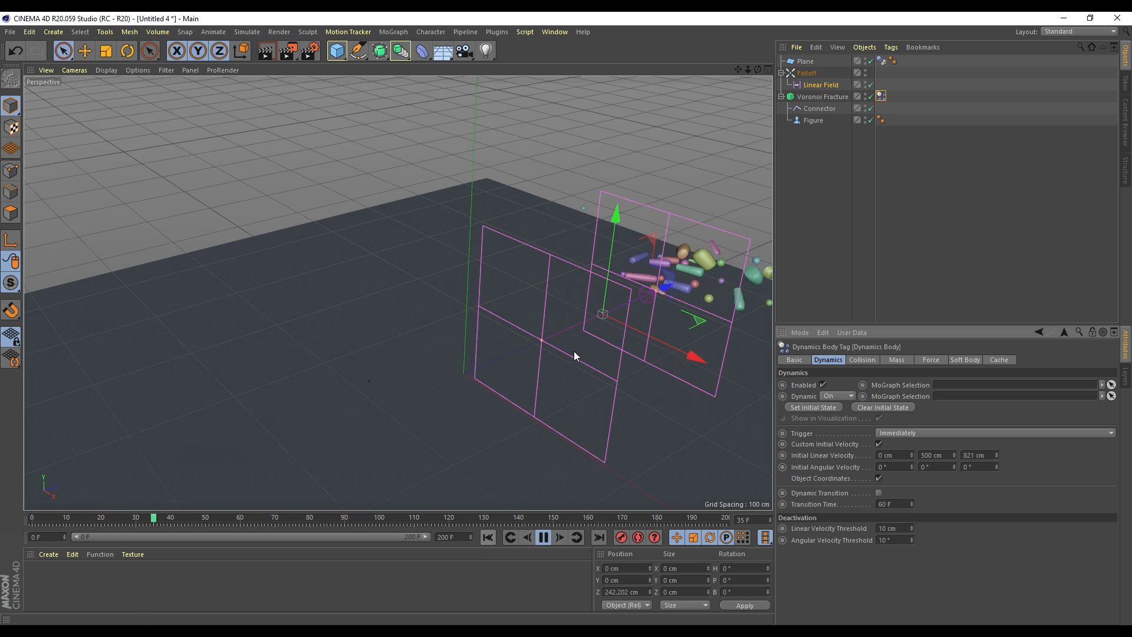
{"action": "left_click_drag", "start_coordinate": [757, 69], "coordinate": [731, 71]}
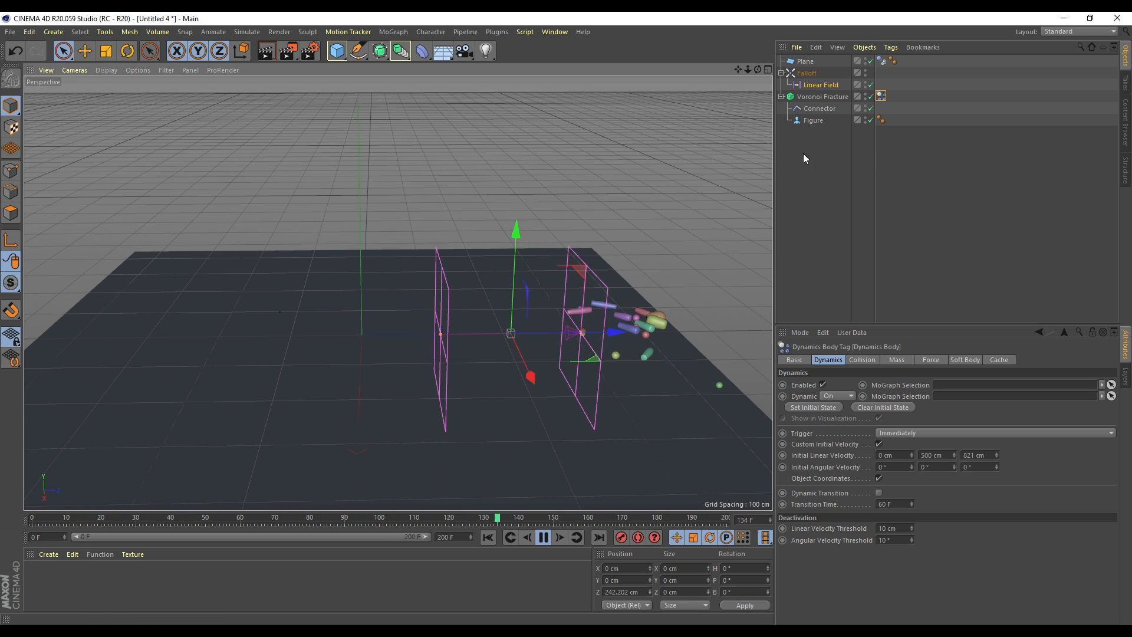
Raise the Voronoi Fracture's Sources Point Amount to 36, watch the figure shatter, then return to frame 0
{"action": "left_click", "coordinate": [822, 97]}
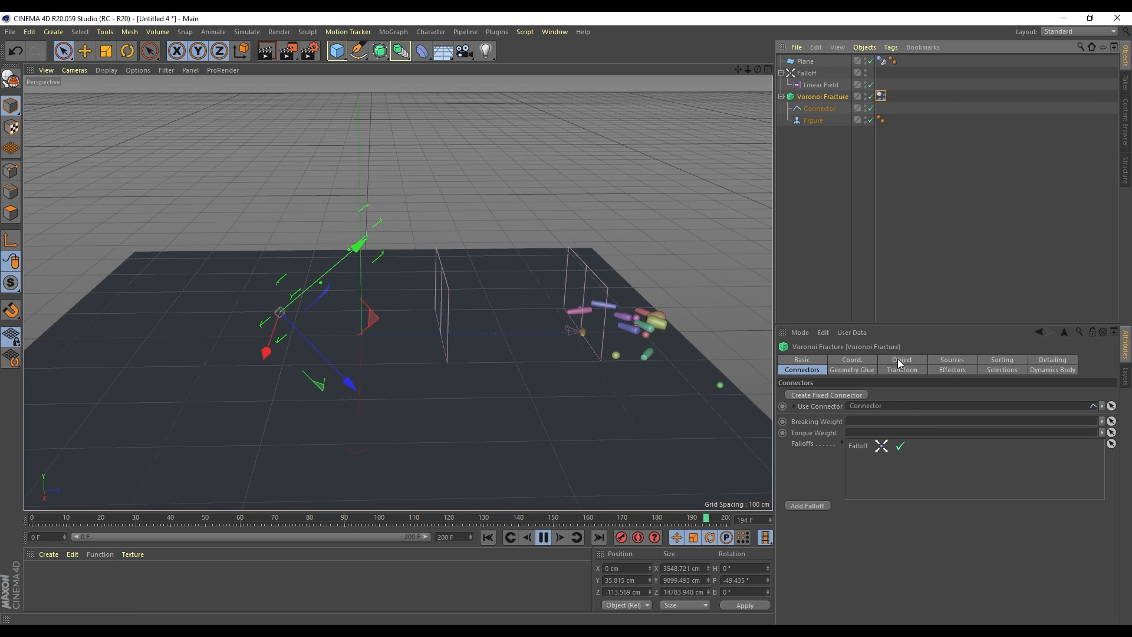
{"action": "left_click", "coordinate": [953, 360]}
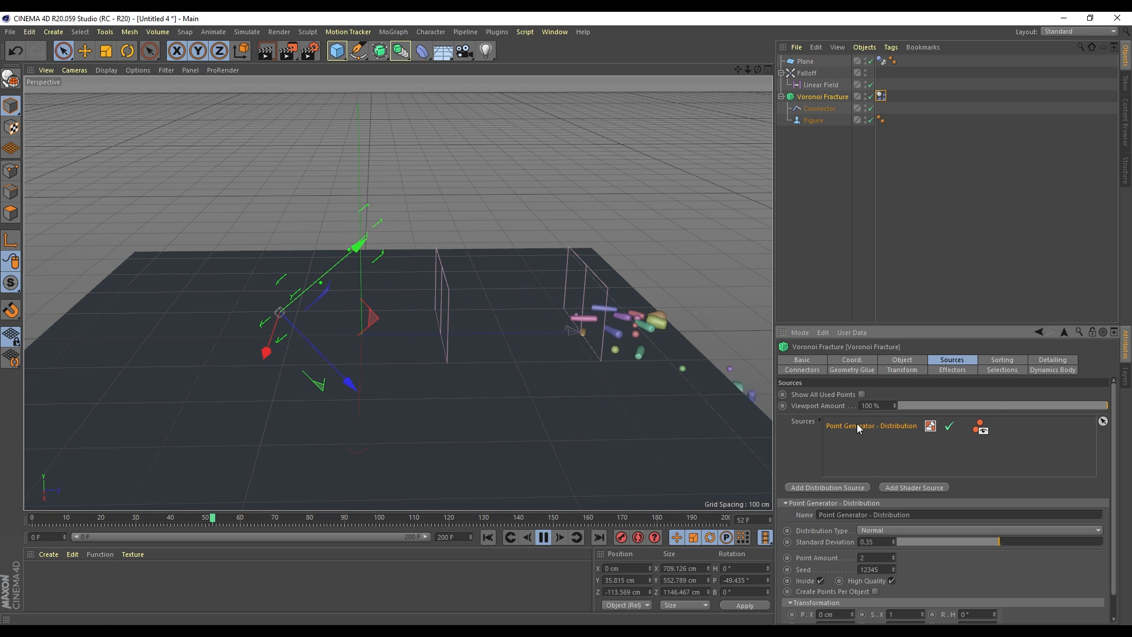
{"action": "left_click_drag", "start_coordinate": [893, 558], "coordinate": [893, 543]}
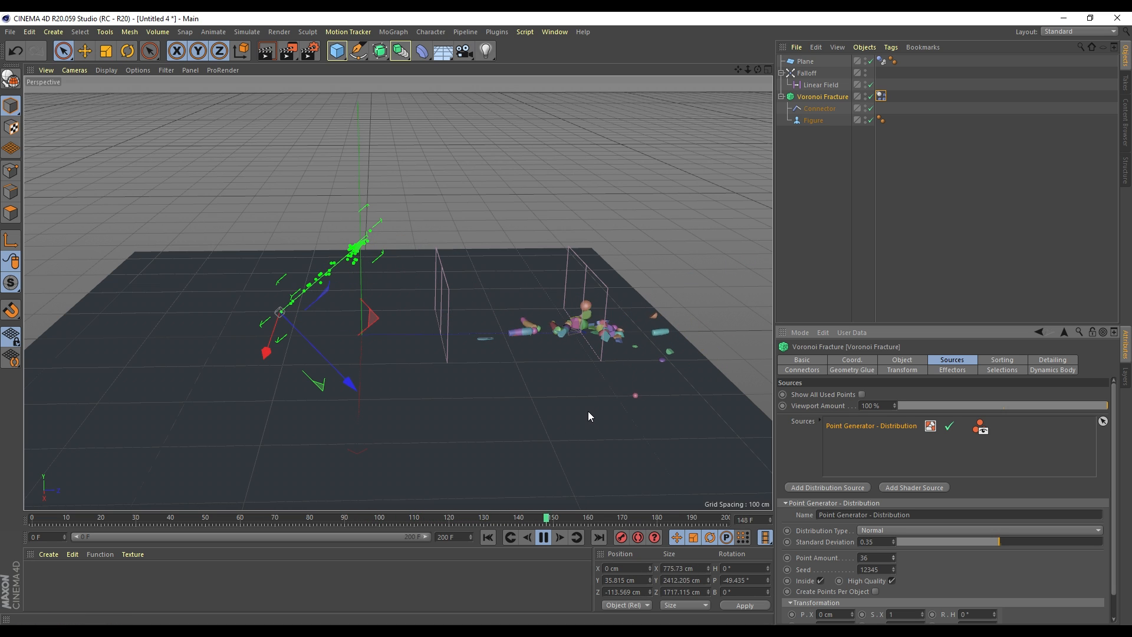
{"action": "scroll", "coordinate": [604, 310], "scroll_direction": "up", "scroll_amount": 4}
{"action": "left_click_drag", "start_coordinate": [688, 400], "coordinate": [420, 374], "text": "alt"}
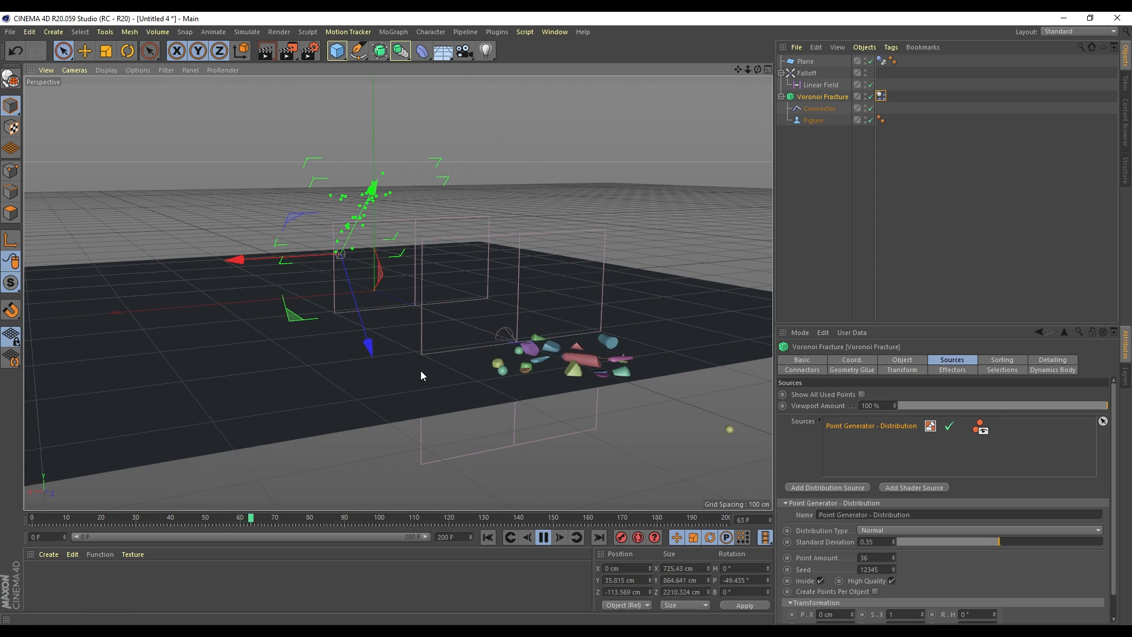
{"action": "left_click", "coordinate": [487, 537]}
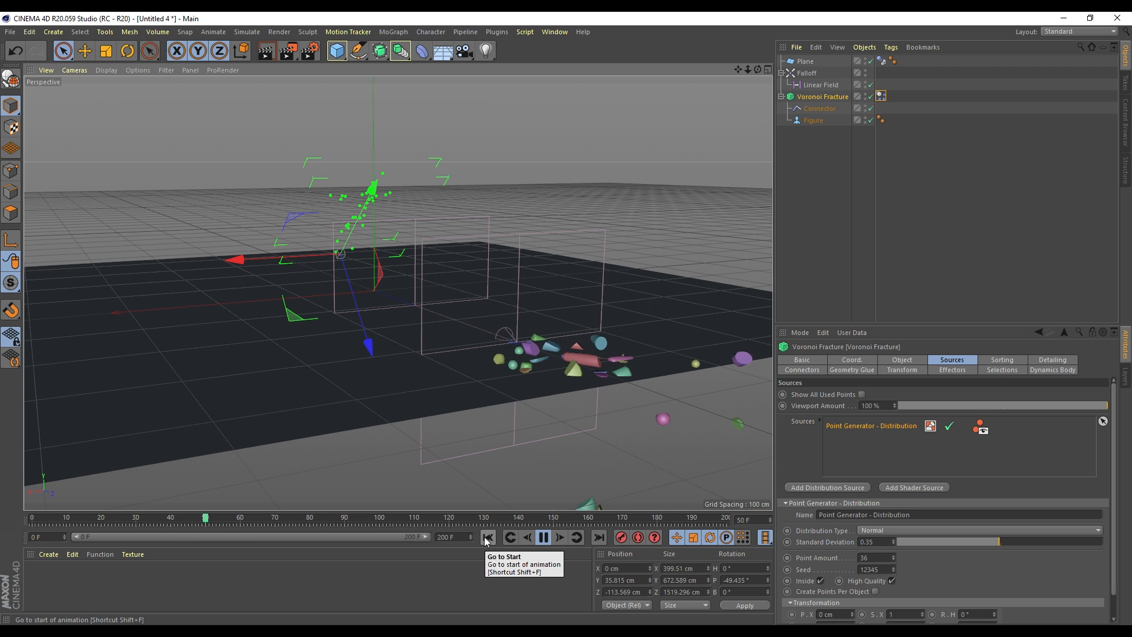
{"action": "left_click_drag", "start_coordinate": [540, 313], "coordinate": [418, 319], "text": "alt"}
{"action": "middle_click_drag", "start_coordinate": [418, 315], "coordinate": [542, 322], "text": "alt"}
{"action": "left_click", "coordinate": [543, 537]}
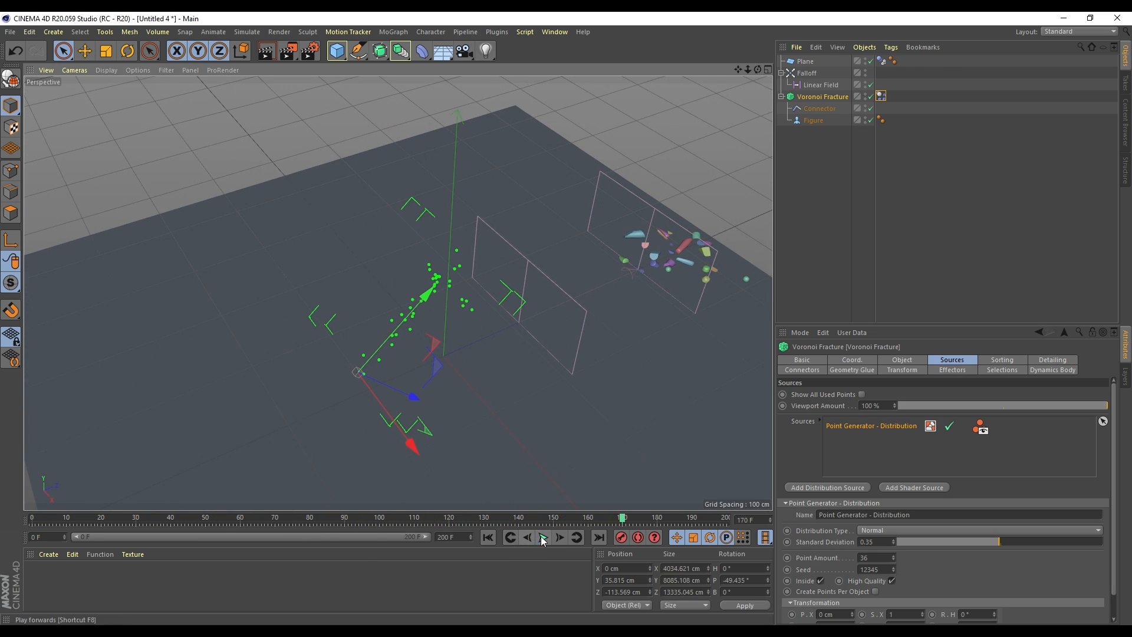
{"action": "left_click", "coordinate": [487, 537]}
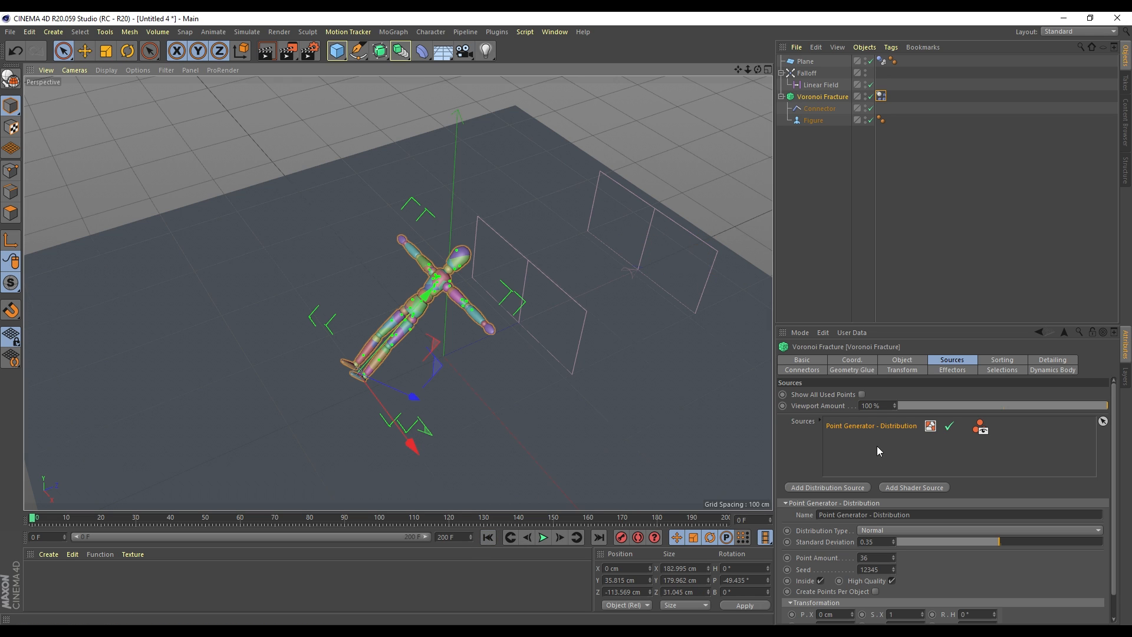
Set the fracture Point Amount to 10
{"action": "double_click", "coordinate": [872, 553]}
{"action": "type", "text": "10"}
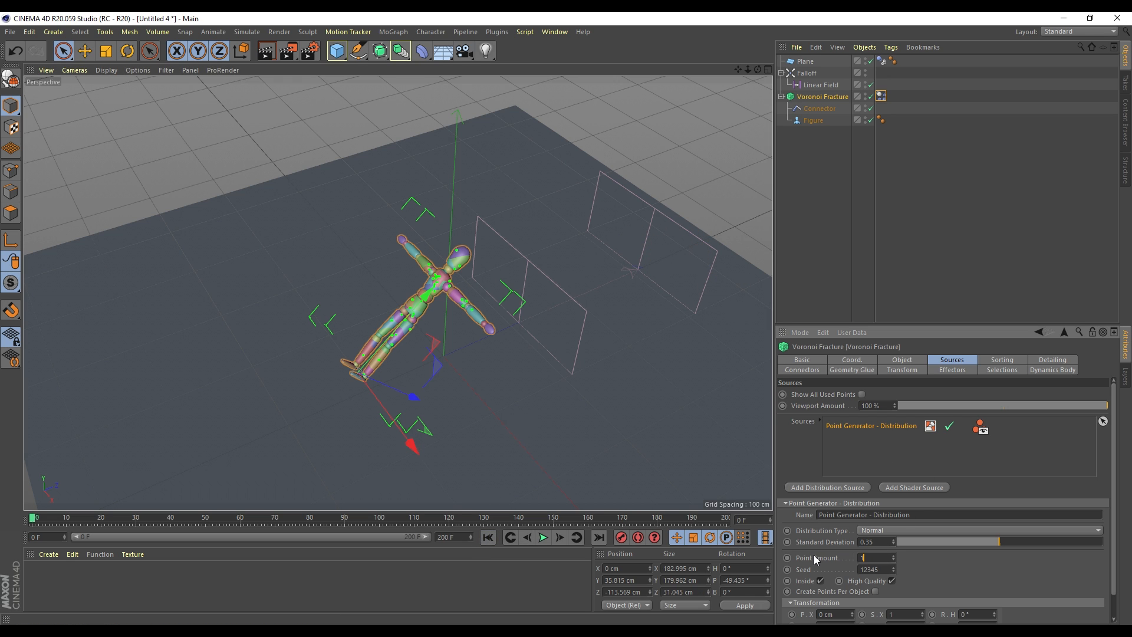
{"action": "key", "text": "Return"}
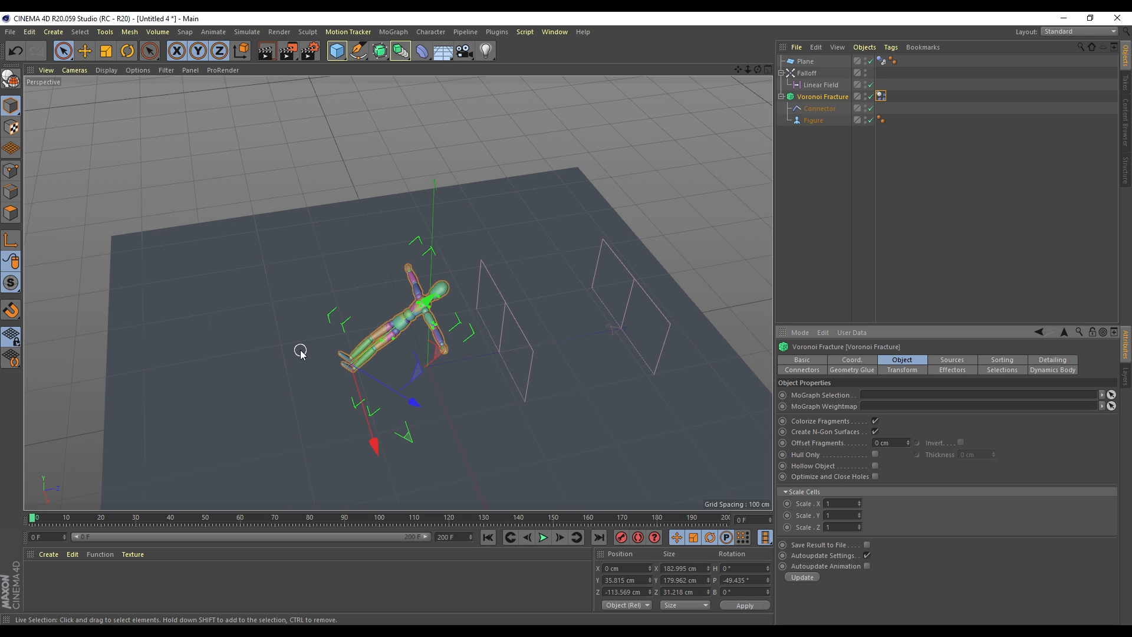
Turn off Colorize Fragments on the Voronoi Fracture's Object tab
{"action": "scroll", "coordinate": [301, 350], "scroll_direction": "up", "scroll_amount": 3}
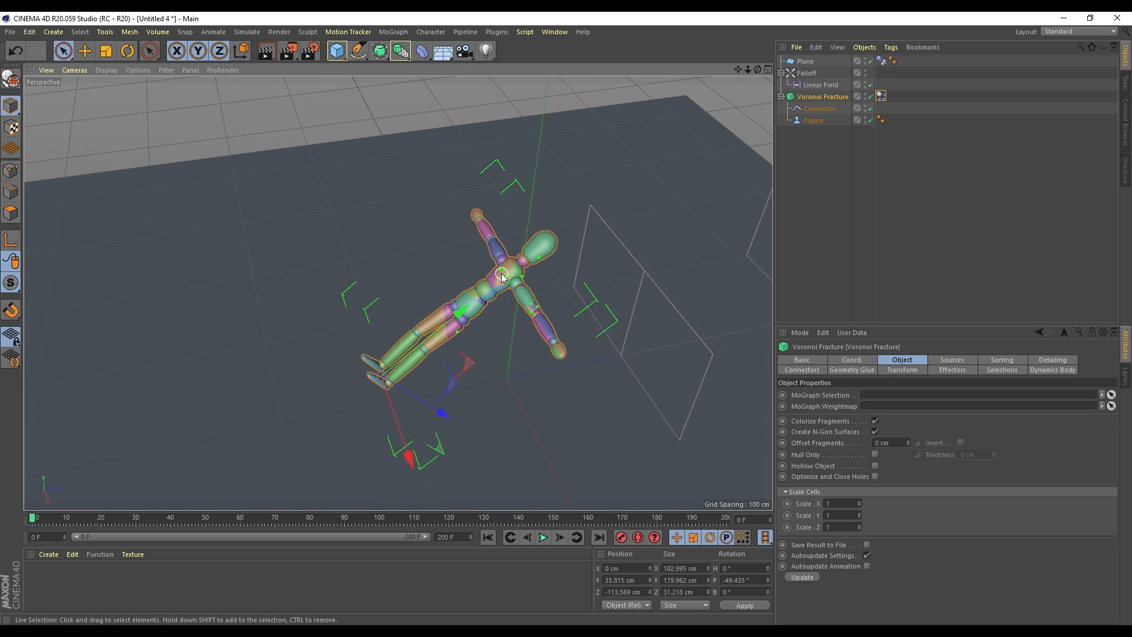
{"action": "scroll", "coordinate": [502, 276], "scroll_direction": "up", "scroll_amount": 1}
{"action": "left_click", "coordinate": [819, 97]}
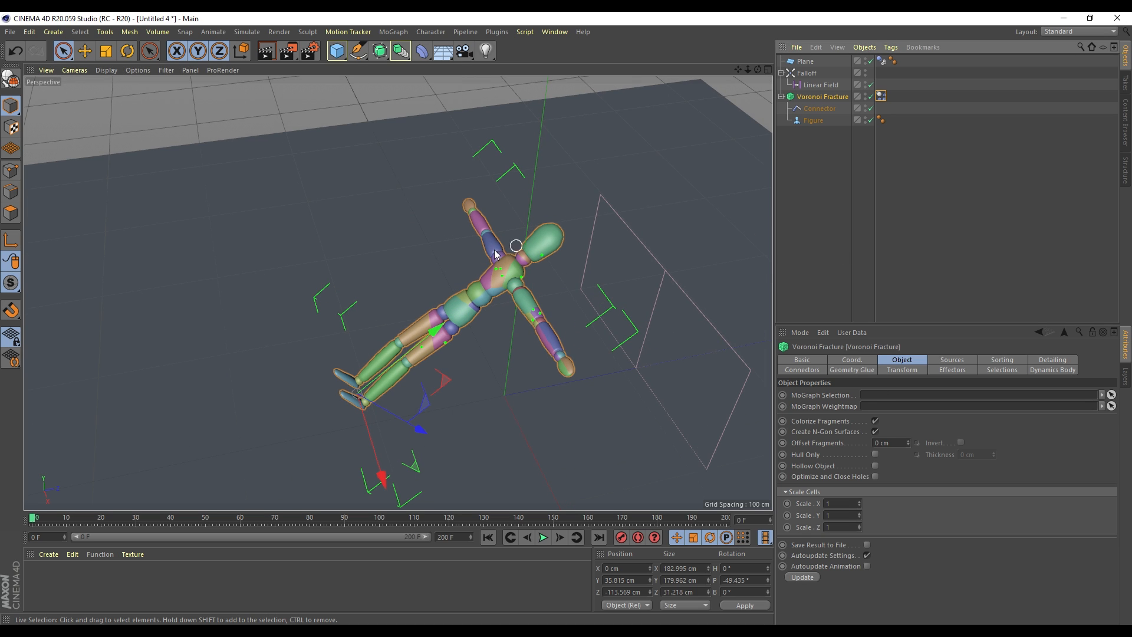
{"action": "left_click", "coordinate": [875, 421]}
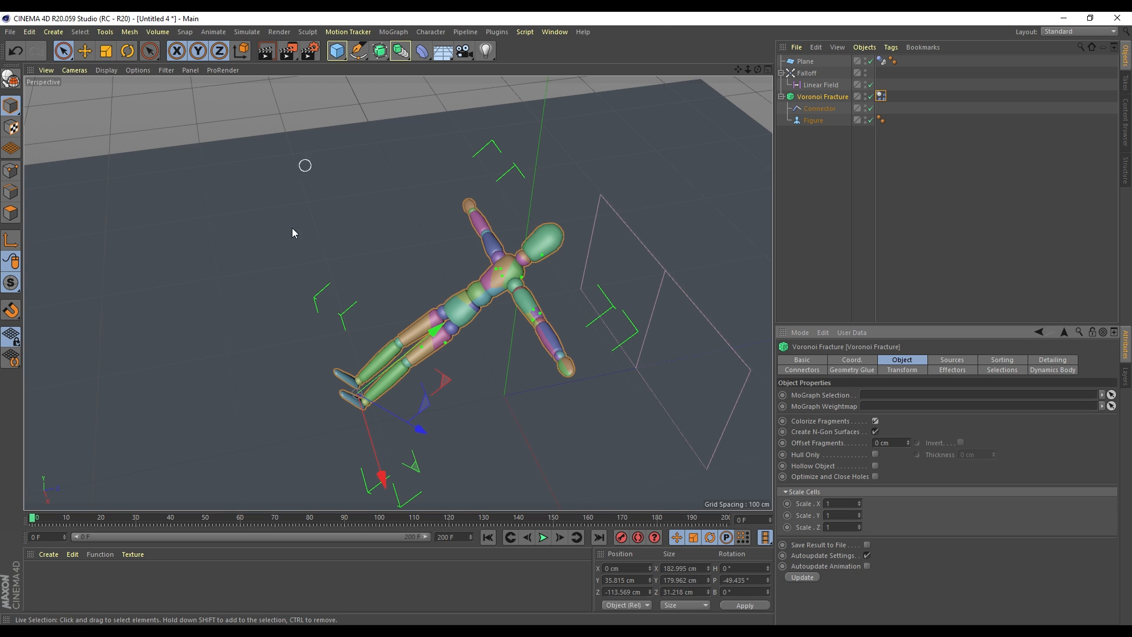
Create a new material Mat with a saturated yellow colour
{"action": "double_click", "coordinate": [173, 574]}
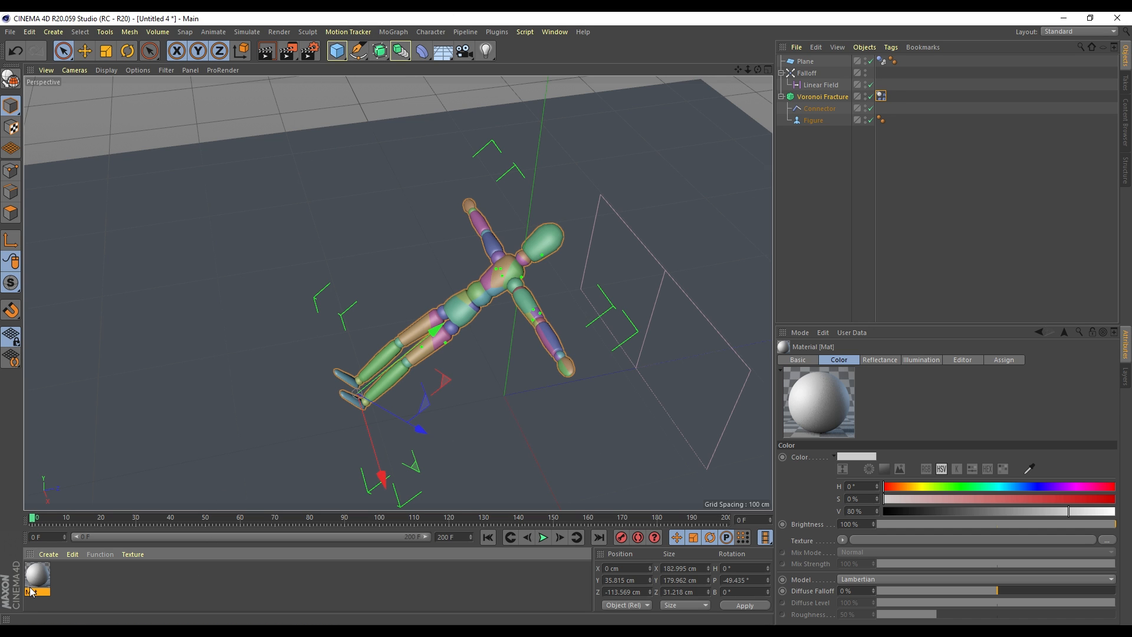
{"action": "left_click", "coordinate": [920, 486]}
{"action": "left_click", "coordinate": [1084, 499]}
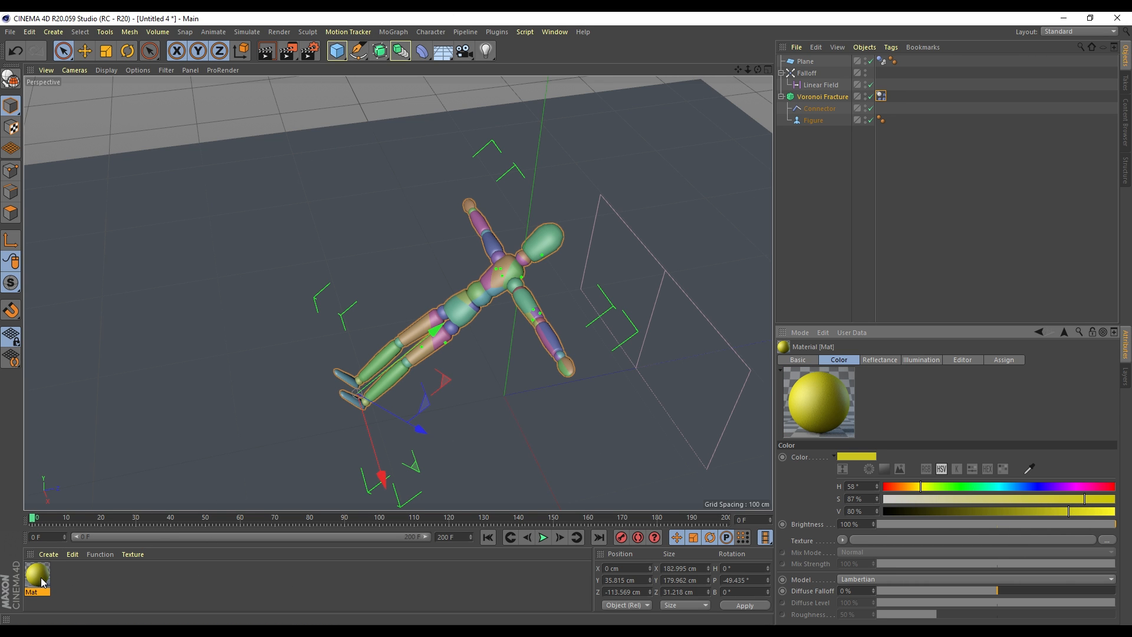
Apply Mat to the Voronoi Fracture and render the view
{"action": "left_click_drag", "start_coordinate": [40, 580], "coordinate": [819, 99]}
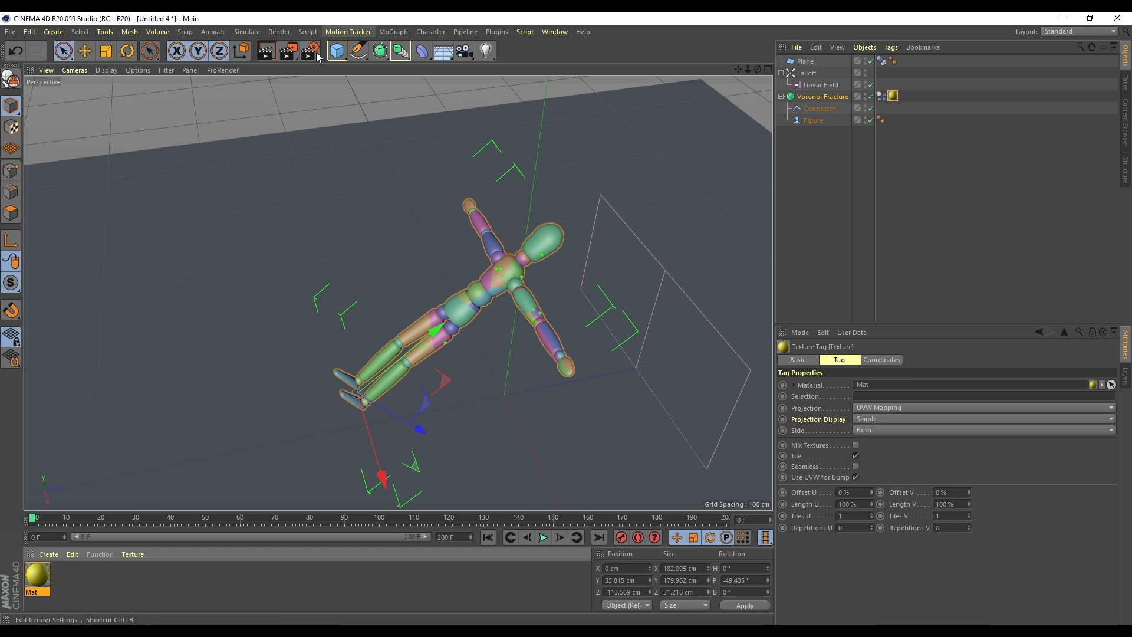
{"action": "left_click", "coordinate": [269, 52]}
{"action": "left_click", "coordinate": [896, 184]}
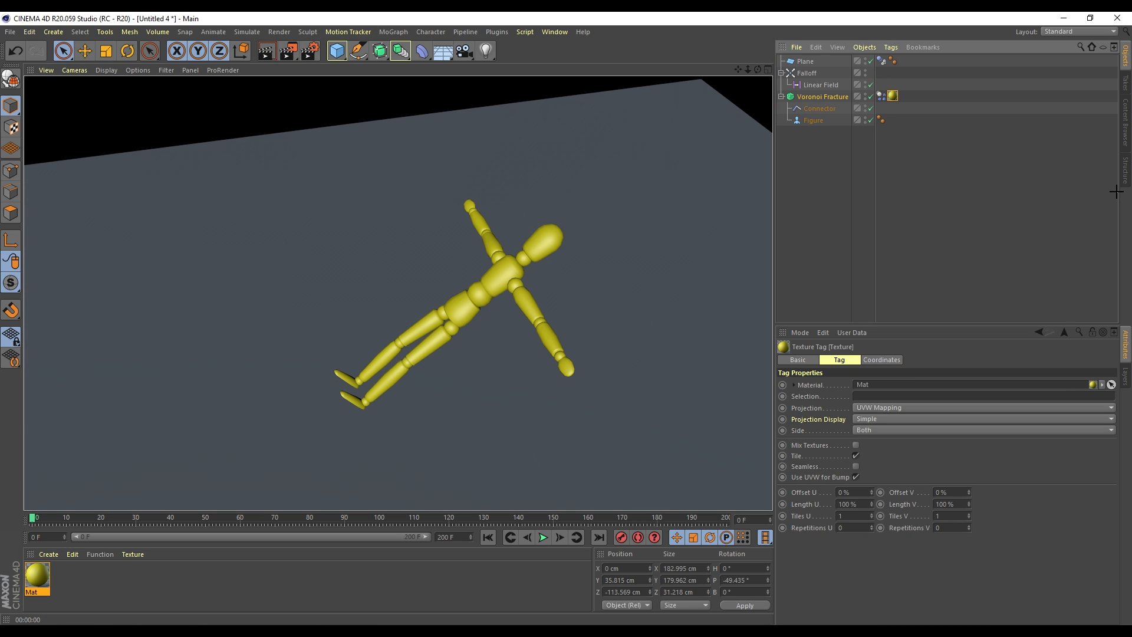